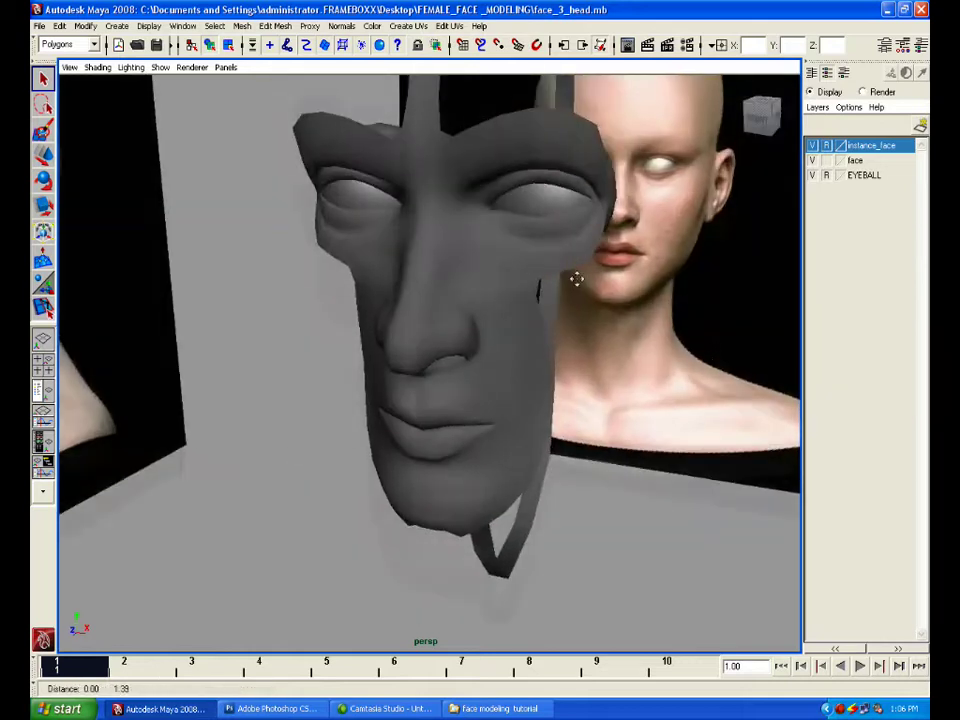
Display the face half unsmoothed, select its border edges above the brow and extrude them
click(501, 276)
key(1)
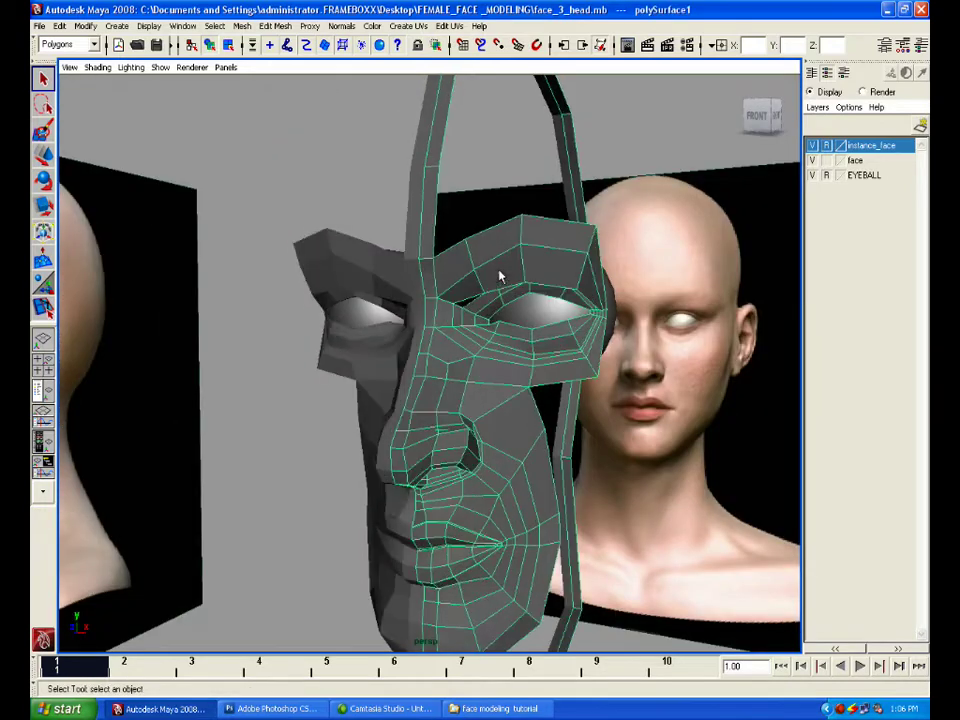
right_drag(455, 245, 459, 212)
click(494, 231)
alt+drag(553, 222, 647, 353)
scroll(563, 312, up, 3)
alt+drag(556, 269, 556, 265)
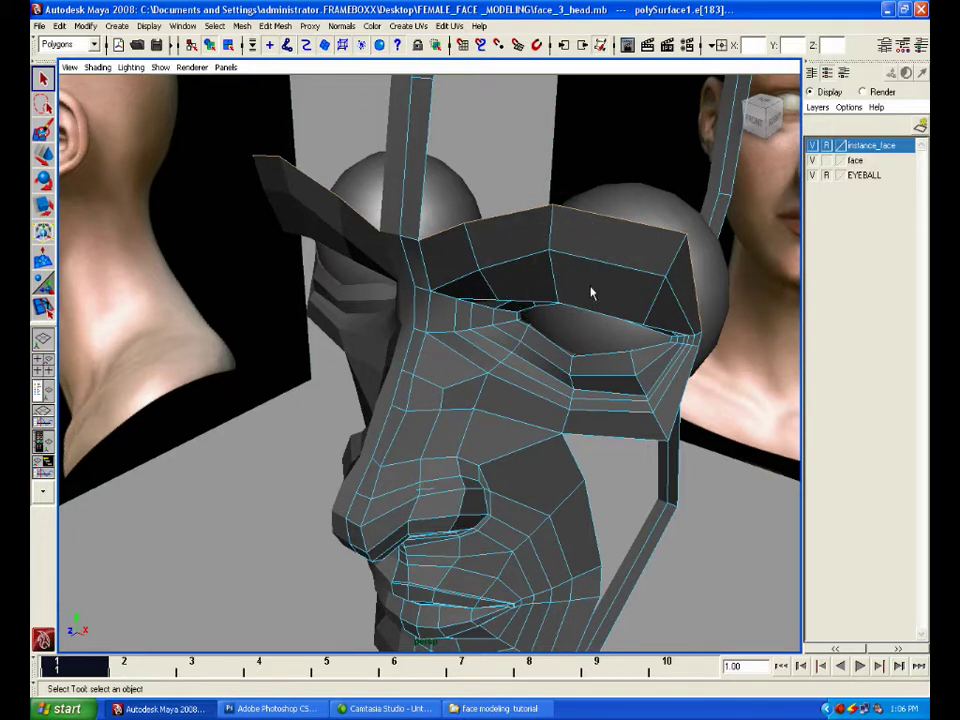
key(space)
click(436, 286)
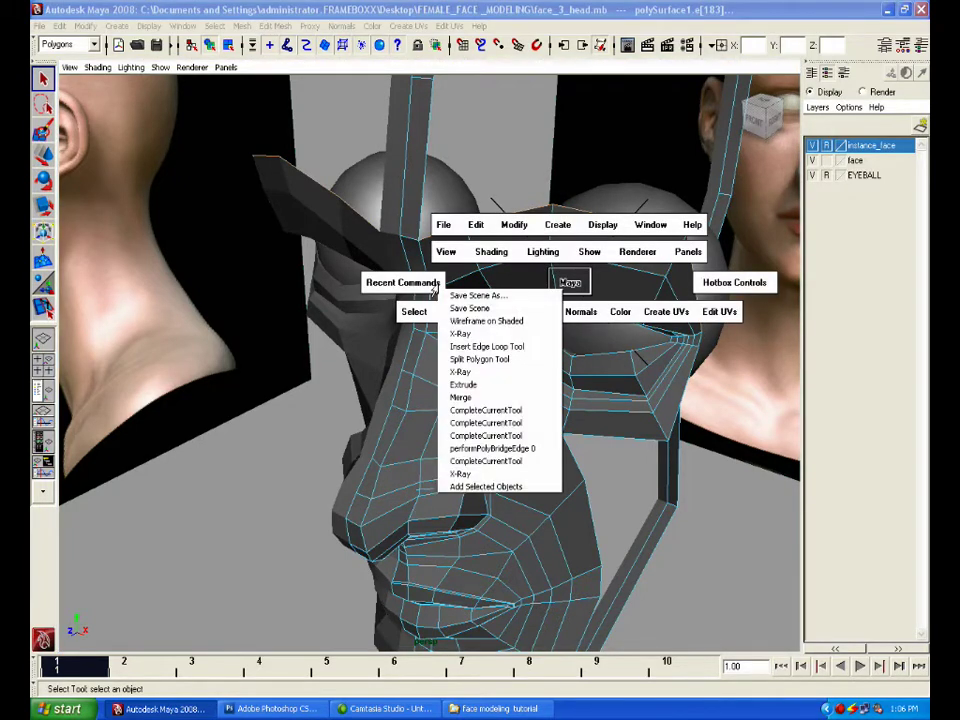
click(463, 384)
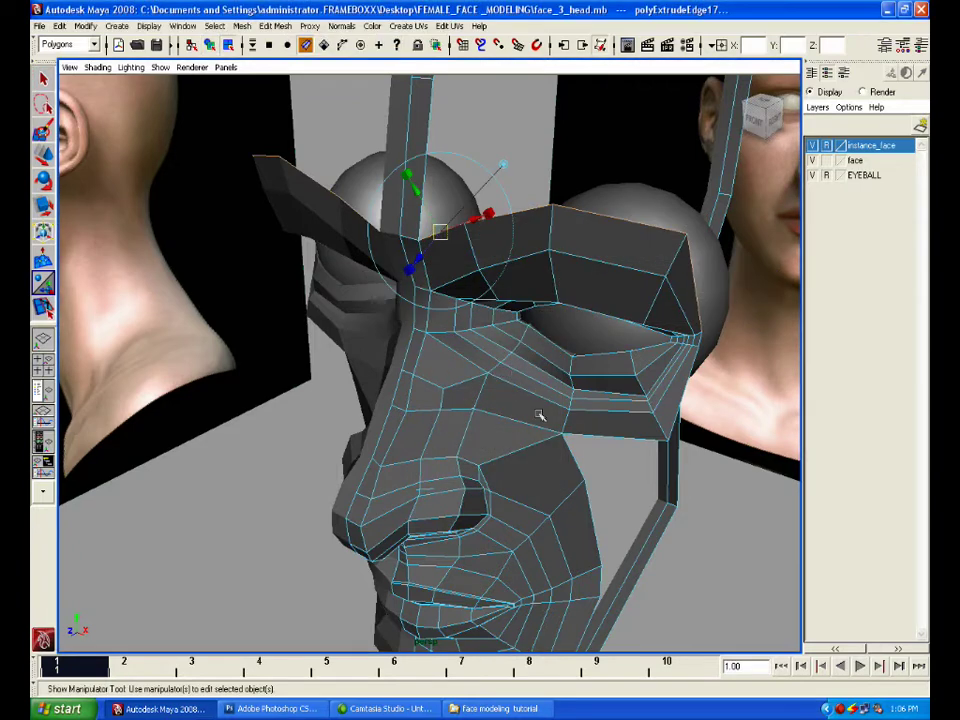
Move the extruded brow edges up and back along the forehead in the side view, and clear the selection
key(space)
key(space)
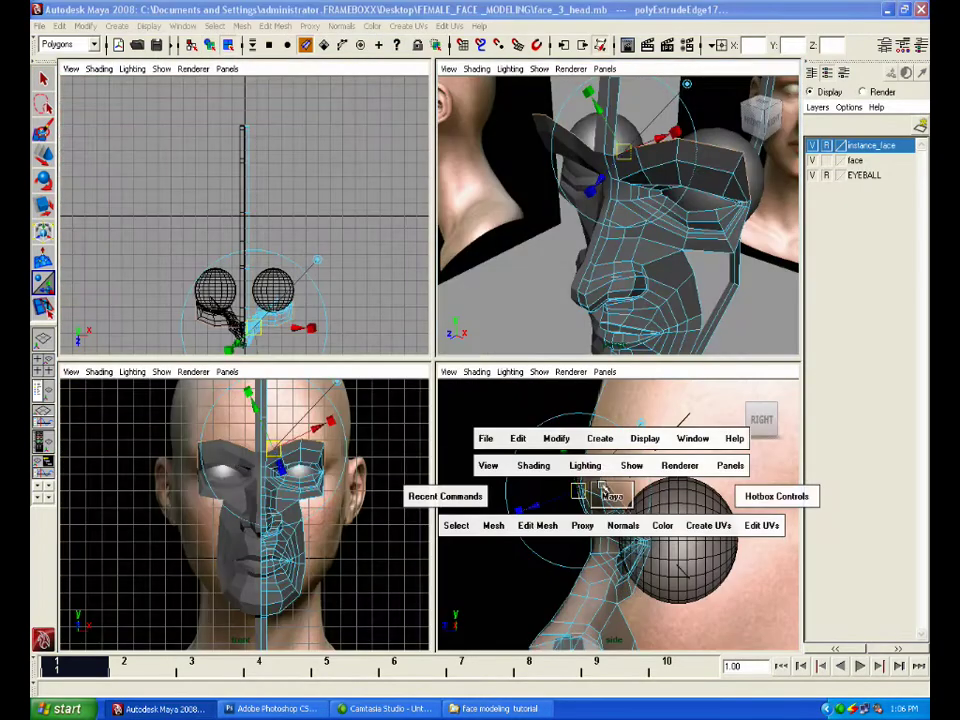
scroll(548, 290, up, 3)
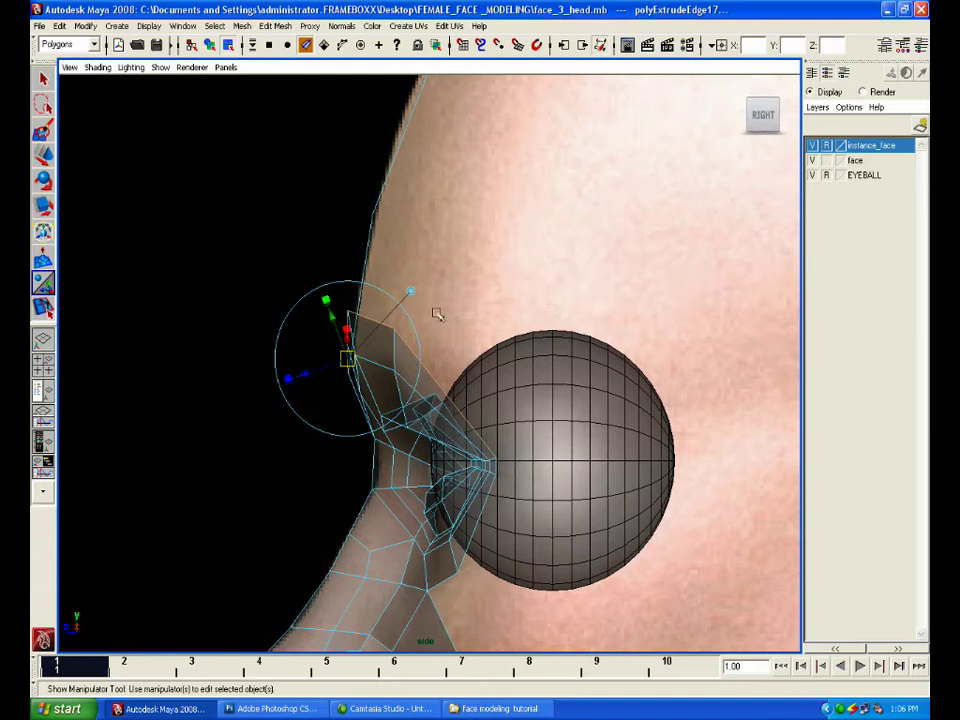
key(w)
drag(424, 383, 450, 244)
click(535, 297)
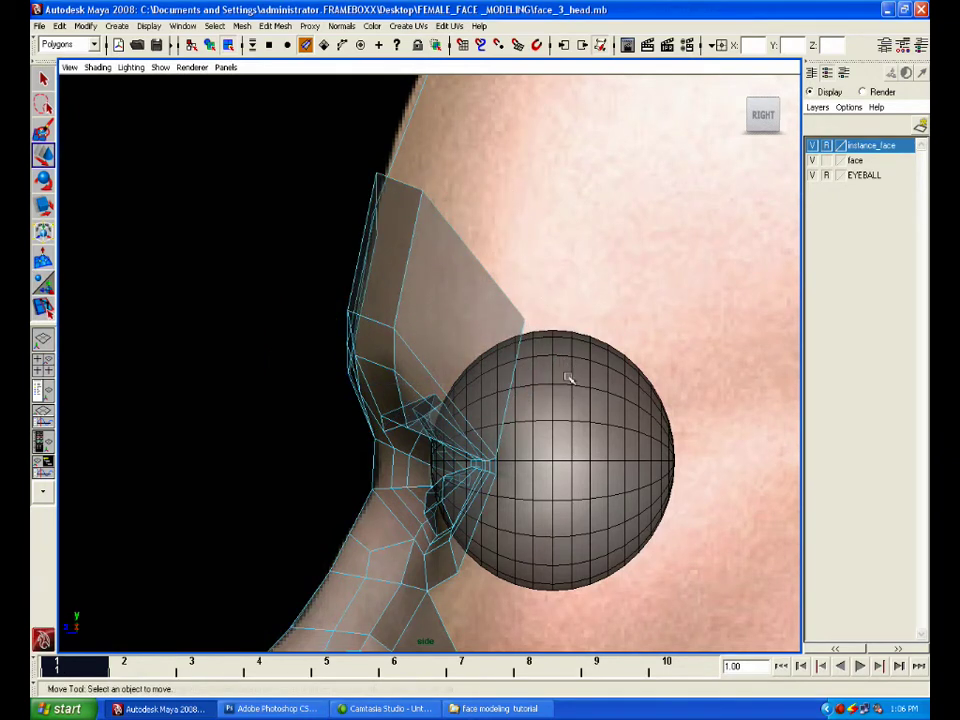
Switch to Photoshop and sketch red edge-flow lines across the forehead and cheek on a new layer over the side reference
click(272, 708)
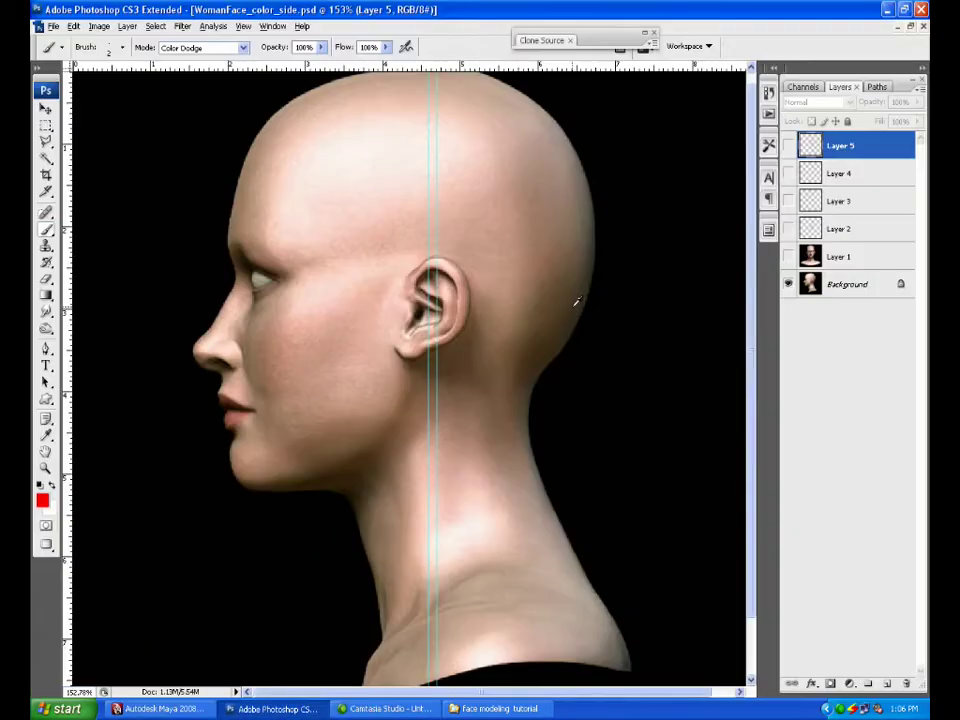
key(alt+space)
click(489, 279)
click(484, 271)
click(889, 683)
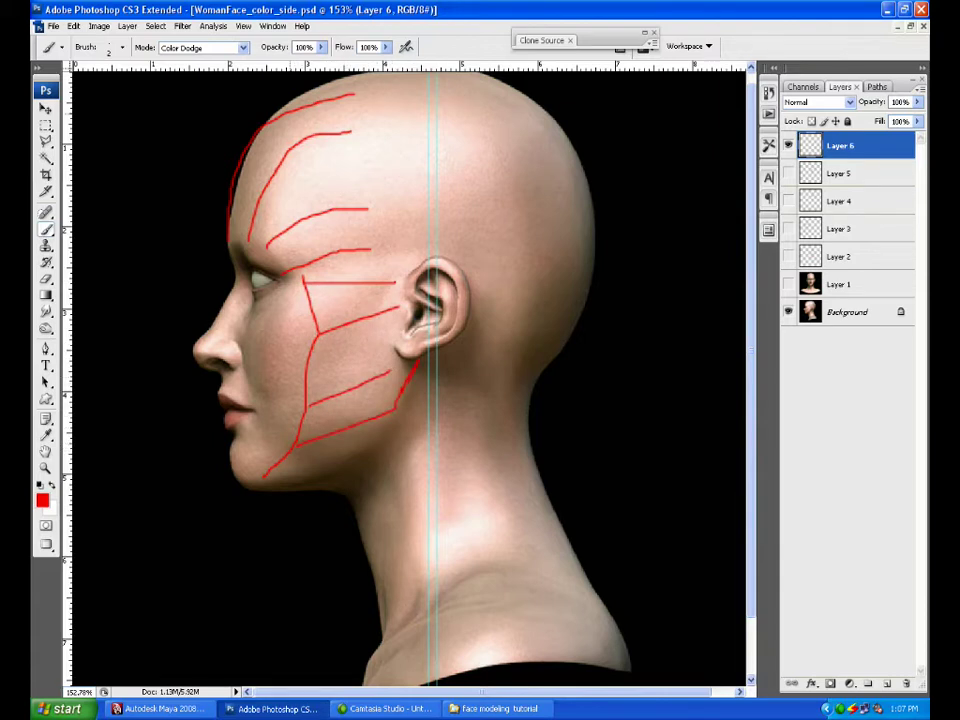
Circle the forehead region on the sketch, undo the circle, and return to Maya
drag(220, 125, 292, 78)
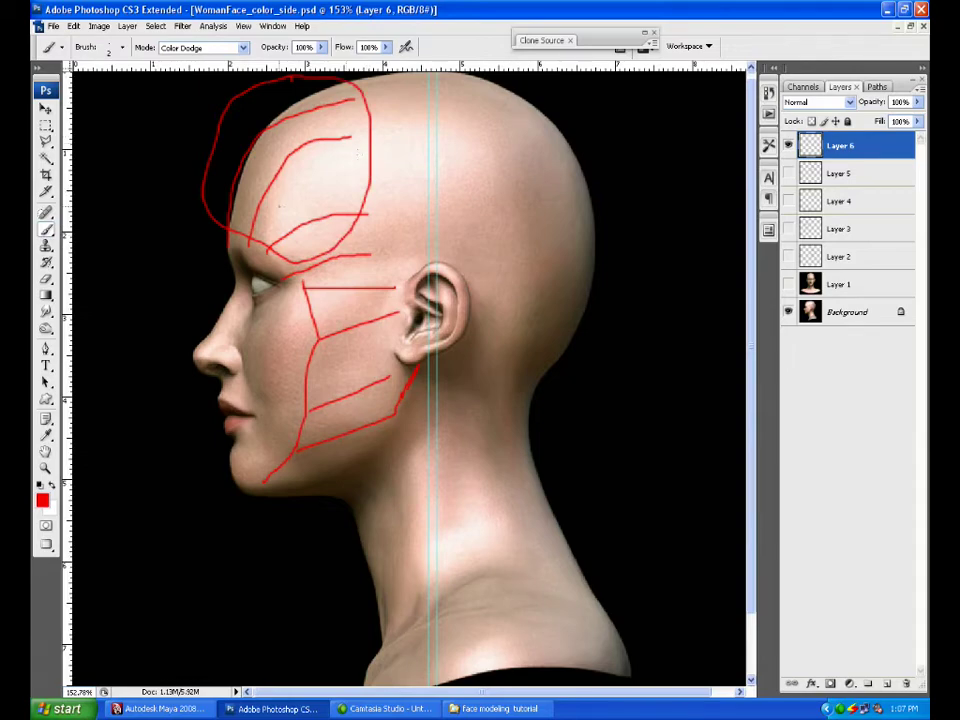
key(ctrl+z)
click(887, 10)
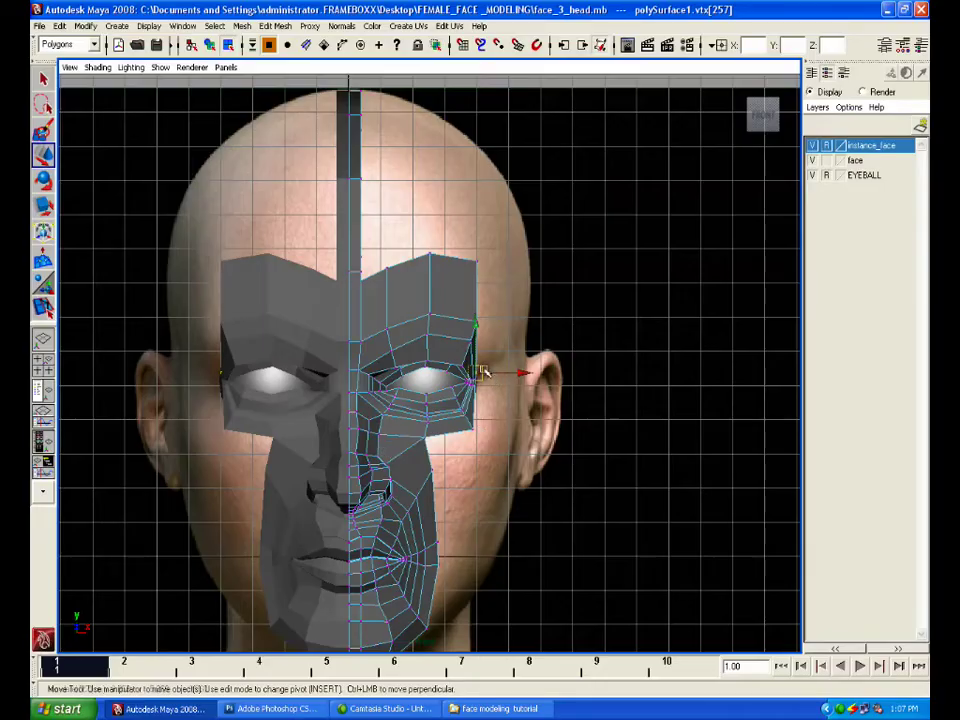
Reposition the top vertices of the new forehead row in the front view, from the outer corner to the innermost one
click(477, 261)
drag(477, 261, 491, 290)
drag(420, 236, 448, 268)
drag(376, 253, 399, 277)
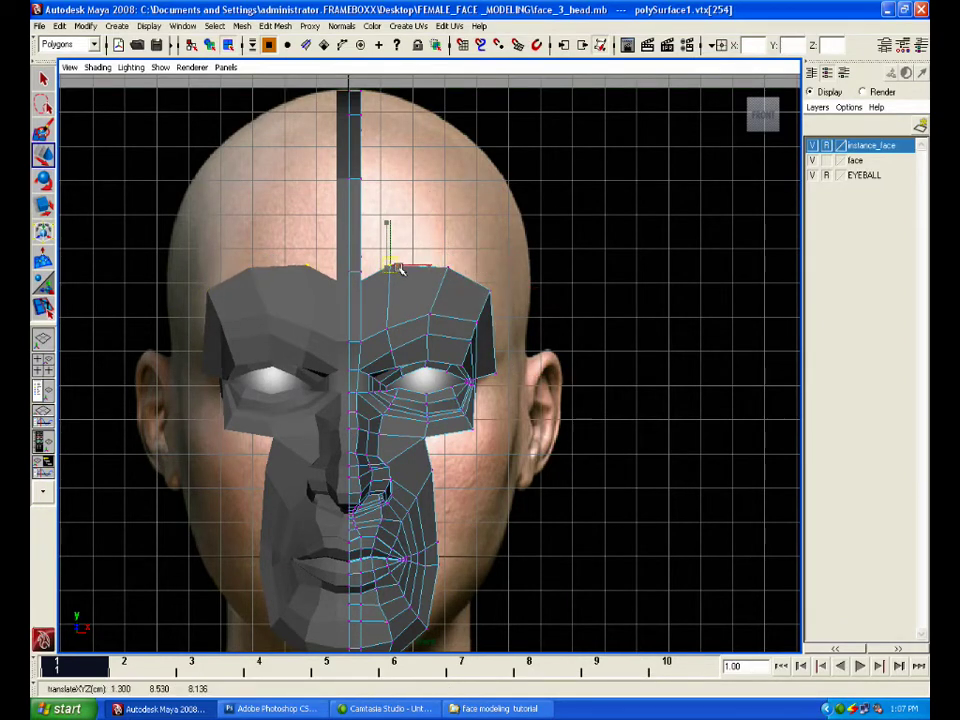
scroll(400, 285, up, 5)
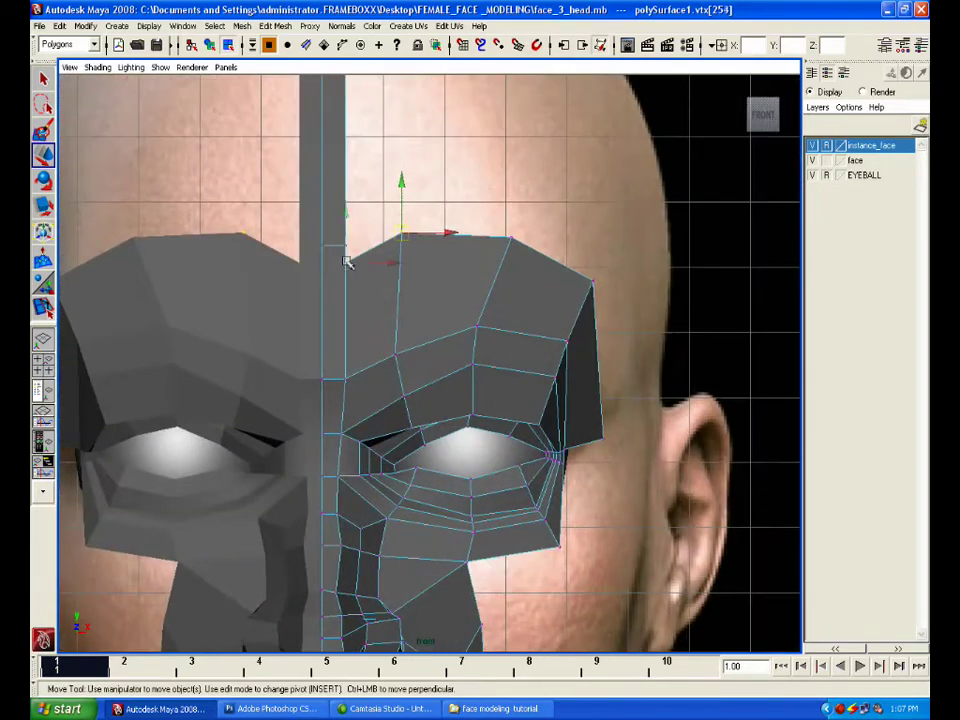
click(345, 262)
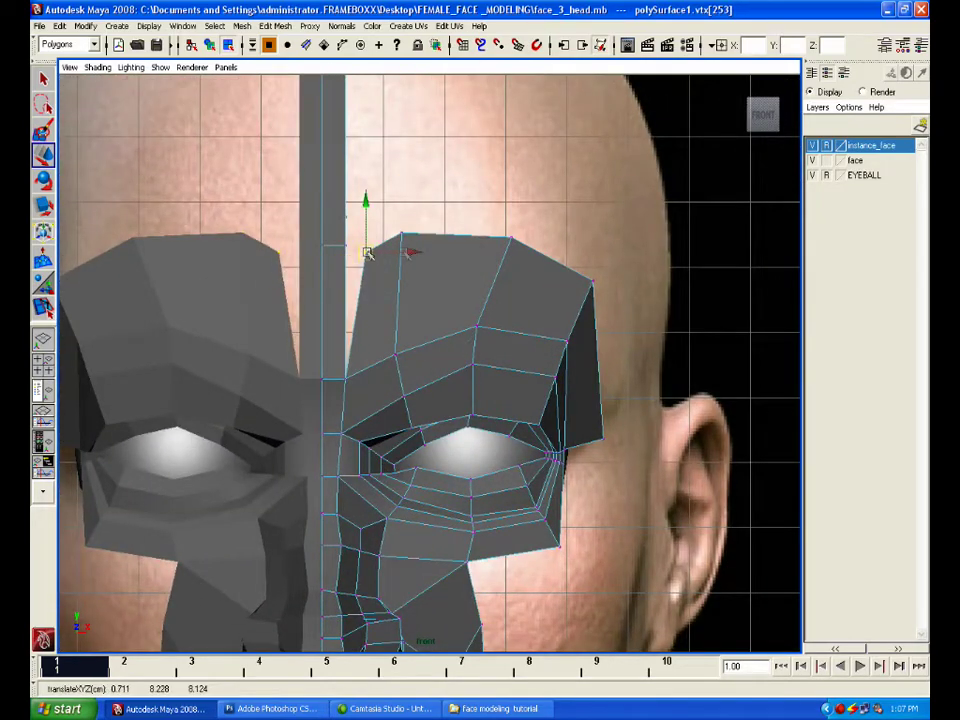
Align the innermost vertex of the new forehead row with the central head strip in the perspective view
key(space)
key(space)
alt+drag(600, 282, 593, 338)
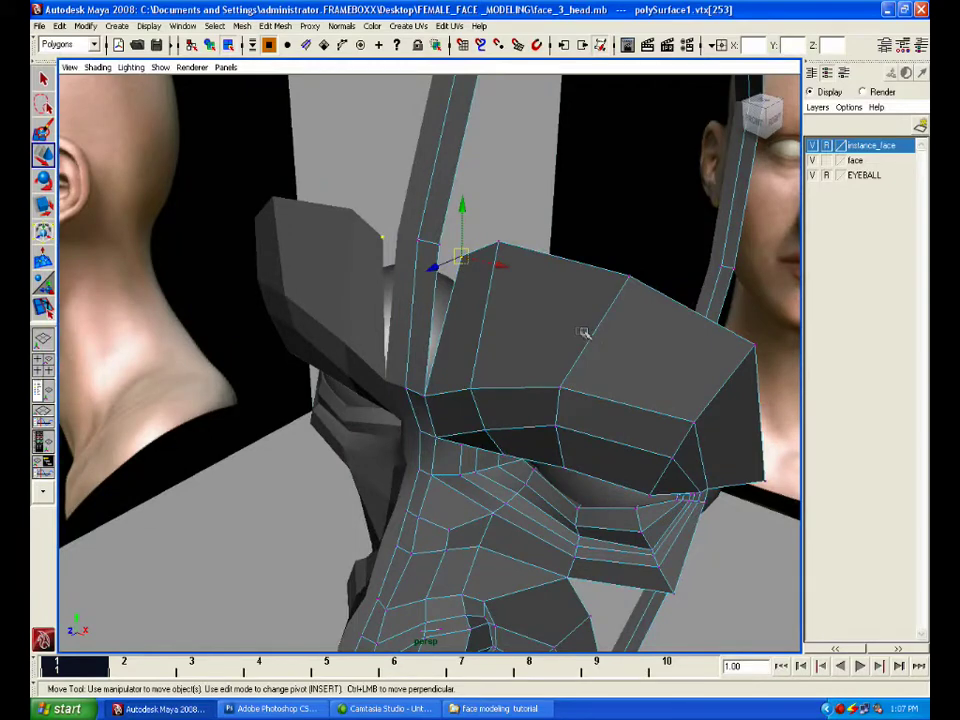
alt+drag(470, 258, 601, 233)
alt+drag(542, 194, 600, 257)
Adjust the two outer top vertices of the forehead row in the front view to round off its upper border
key(space)
key(space)
scroll(431, 306, up, 2)
alt+middle_drag(431, 306, 422, 394)
drag(499, 242, 546, 306)
drag(527, 287, 500, 294)
click(634, 347)
drag(629, 345, 617, 352)
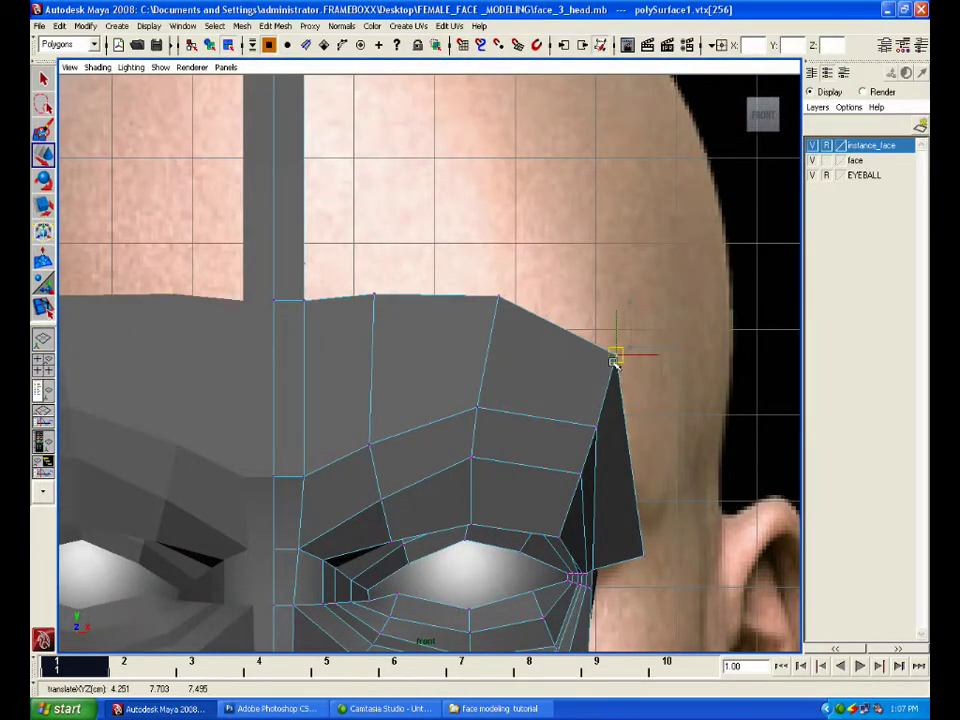
Shift the outer brow vertices and the border vertices beside the outer eye corner outward in the front view
click(592, 423)
drag(592, 423, 606, 428)
click(585, 473)
alt+middle_drag(682, 491, 676, 373)
alt+right_drag(676, 373, 677, 518)
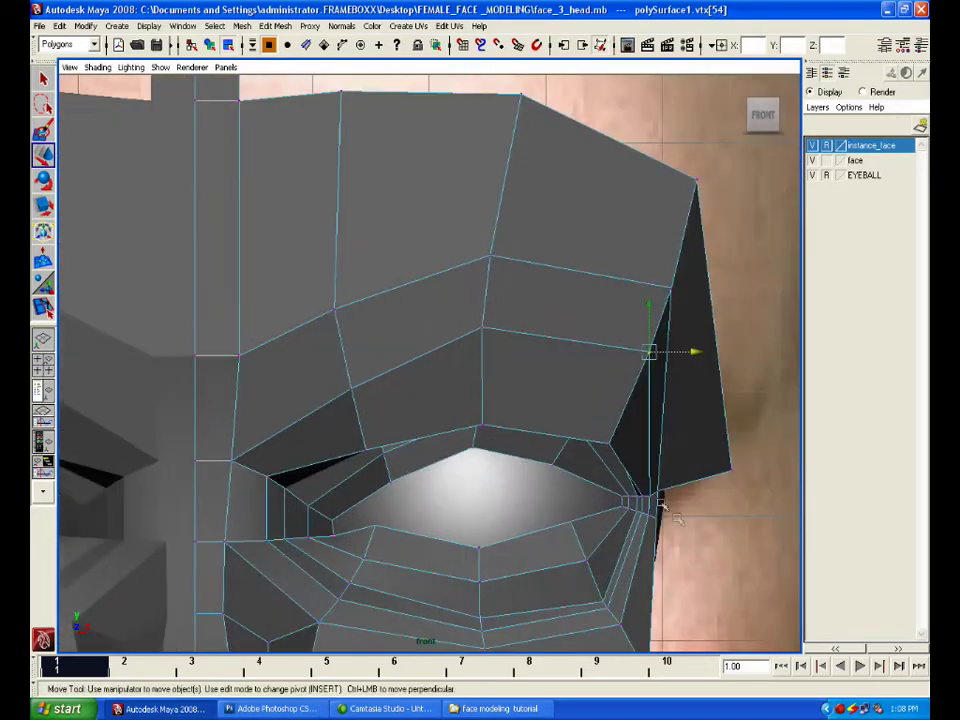
drag(668, 537, 671, 540)
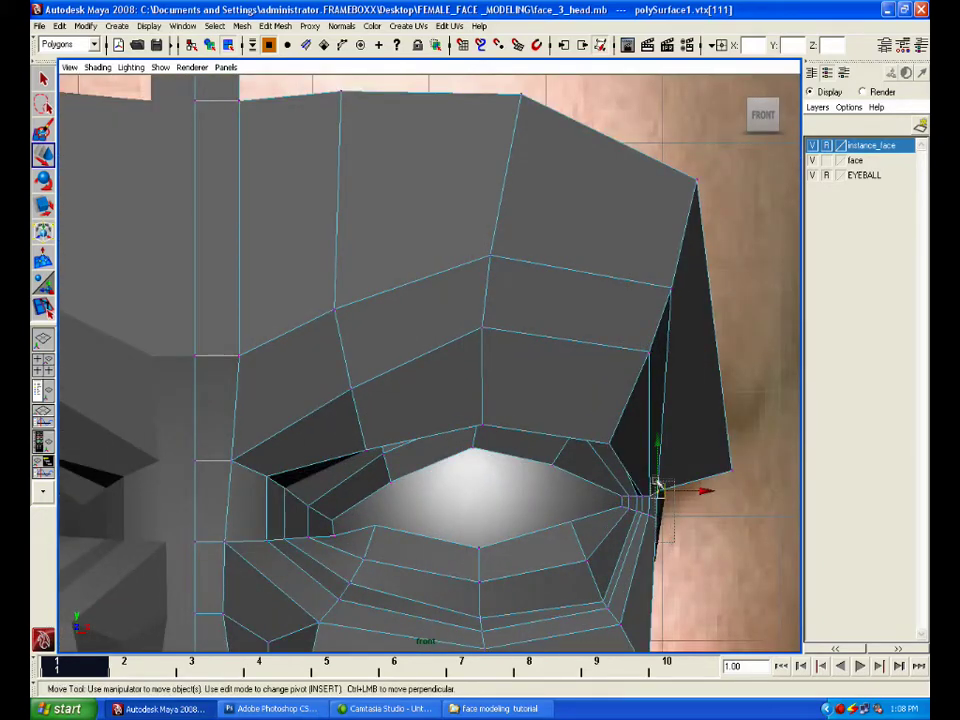
click(690, 510)
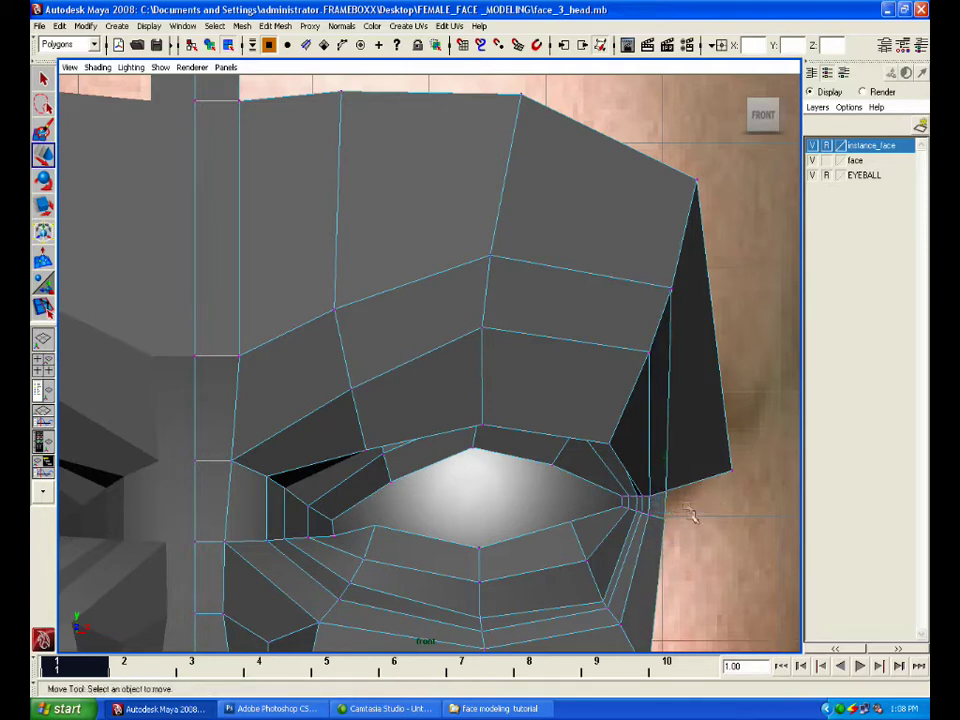
mouse_move(665, 506)
mouse_down()
mouse_move(674, 526)
mouse_move(673, 501)
mouse_up()
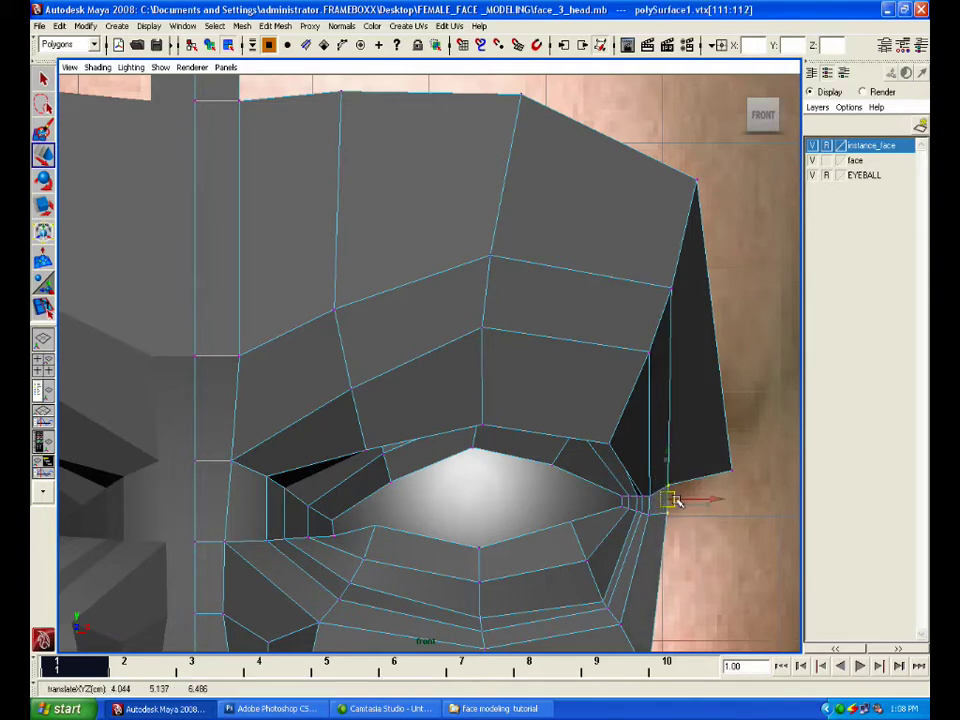
Move the outer eye-corner border vertices back in the side view, and nudge the outermost top forehead vertex in the front view
key(space)
key(space)
drag(494, 462, 525, 448)
click(561, 435)
key(space)
key(space)
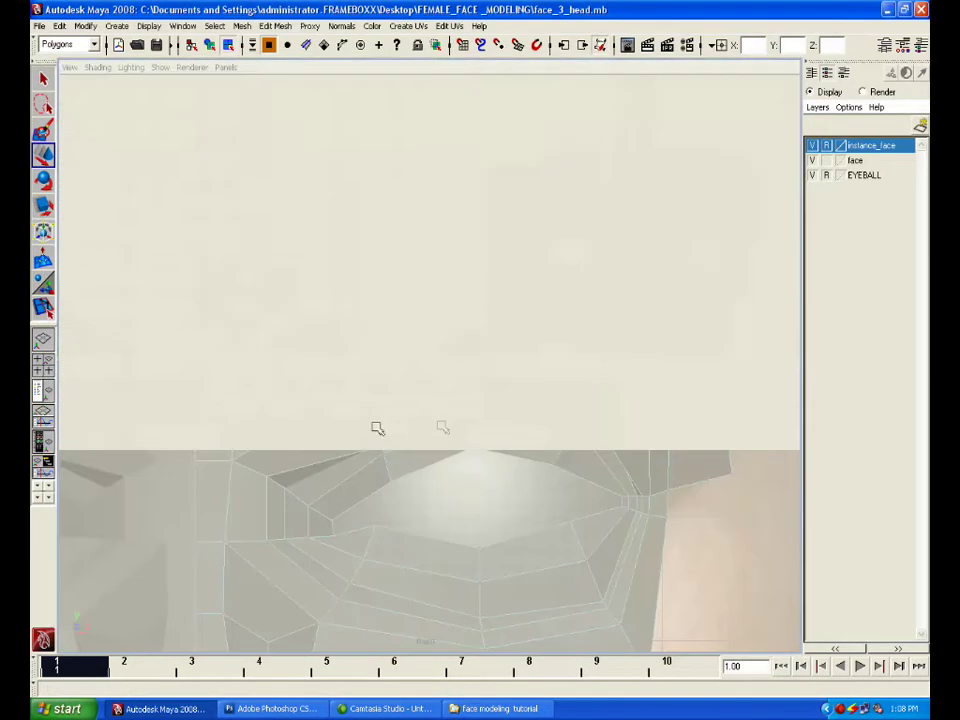
drag(620, 122, 663, 158)
alt+middle_drag(663, 152, 786, 374)
Select the border edges along the top and outer side of the forehead row and extrude them
right_drag(587, 292, 580, 250)
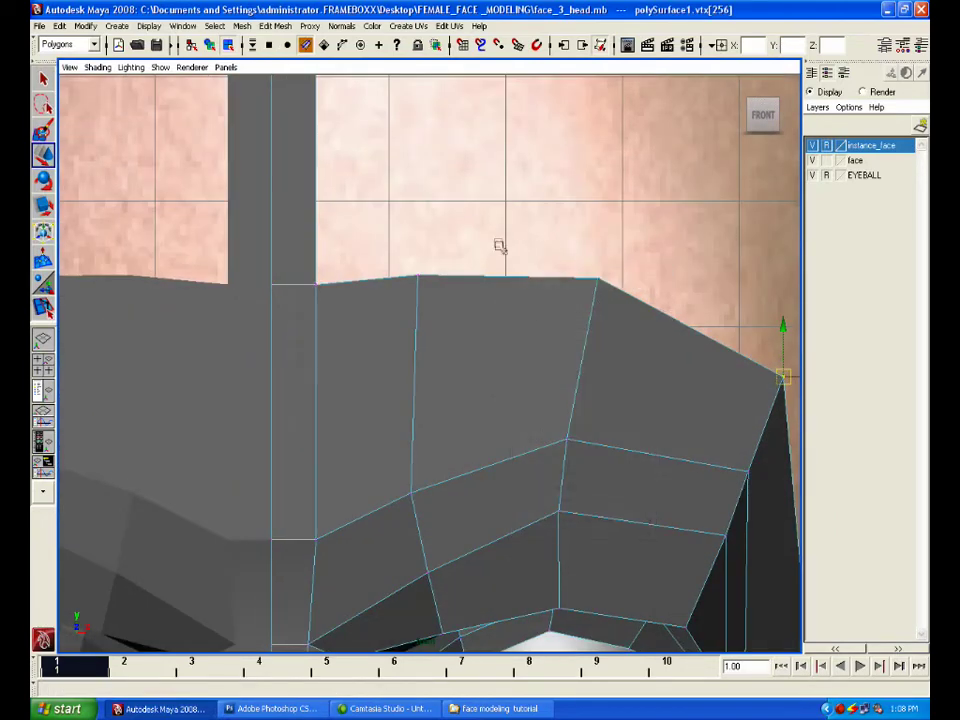
click(388, 277)
alt+middle_drag(675, 334, 614, 284)
shift+drag(609, 240, 640, 292)
alt+middle_drag(703, 328, 667, 272)
shift+drag(677, 325, 683, 340)
key(space)
key(space)
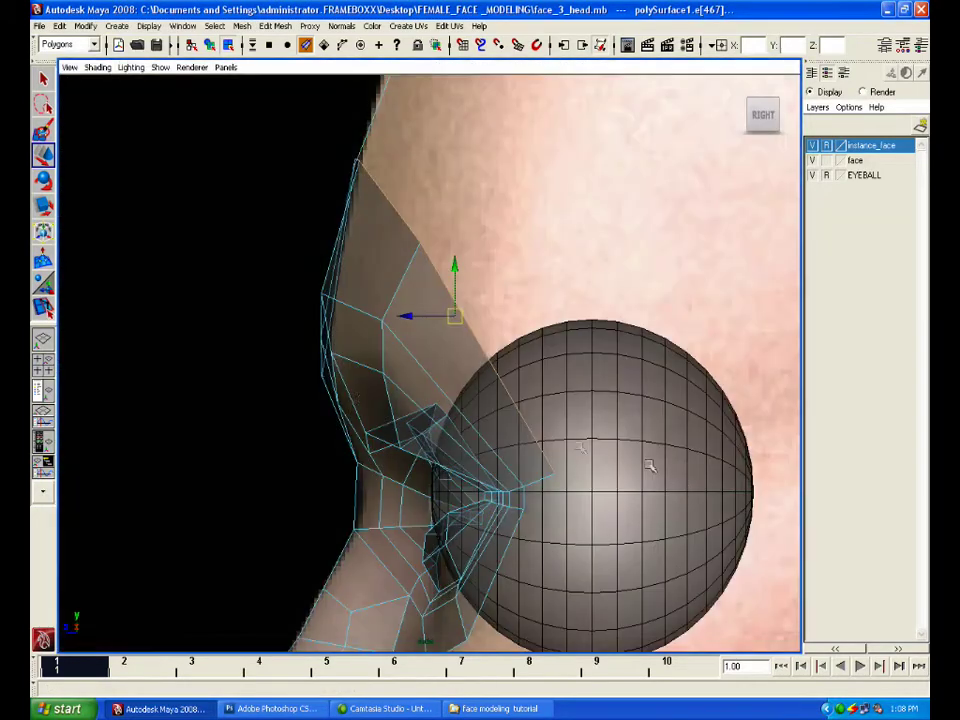
key(space)
drag(212, 394, 262, 412)
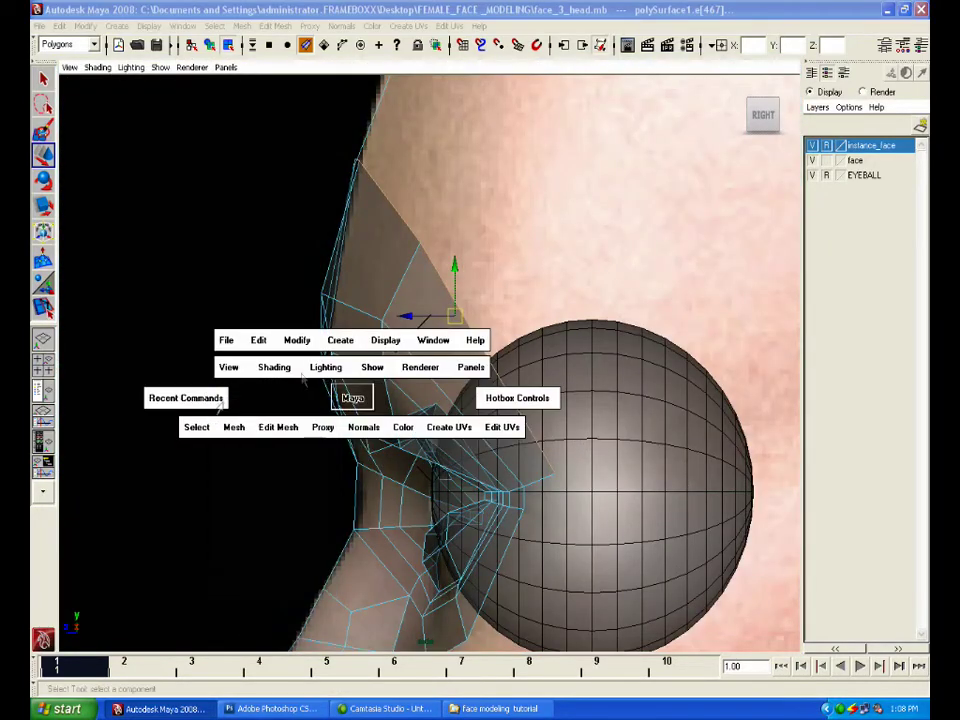
Move the newly extruded edges up the forehead profile in the side view
key(w)
alt+middle_drag(438, 382, 434, 450)
drag(450, 385, 559, 162)
alt+middle_drag(574, 241, 574, 440)
drag(560, 362, 573, 306)
Place the lowest outer vertex of the new forehead row beside the eyeball in the side view
right_drag(668, 443, 628, 441)
drag(638, 410, 722, 485)
alt+middle_drag(725, 486, 640, 206)
drag(603, 167, 561, 439)
alt+middle_drag(561, 439, 664, 604)
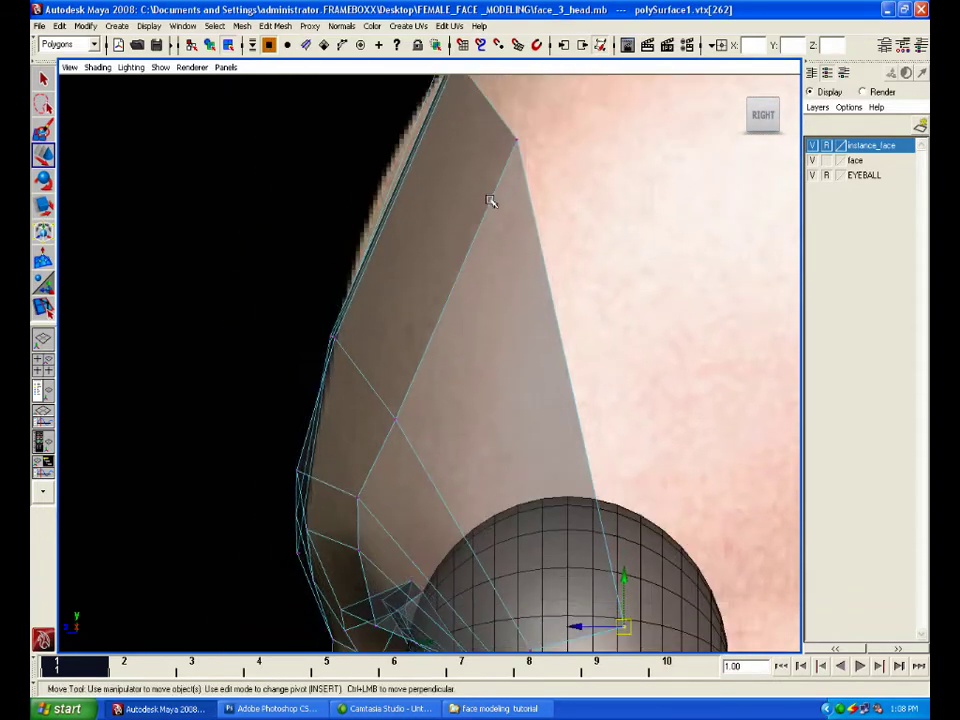
Lower the next two upper vertices of the new row along the forehead's curve in the side view
drag(541, 170, 542, 171)
drag(518, 142, 543, 253)
alt+middle_drag(581, 189, 616, 368)
click(467, 179)
drag(466, 179, 493, 231)
Move the innermost new vertex onto the central strip in the perspective view to close the gap, and adjust its neighbour
key(space)
key(space)
alt+drag(696, 156, 653, 221)
alt+middle_drag(650, 157, 622, 325)
alt+drag(622, 325, 570, 308)
click(437, 256)
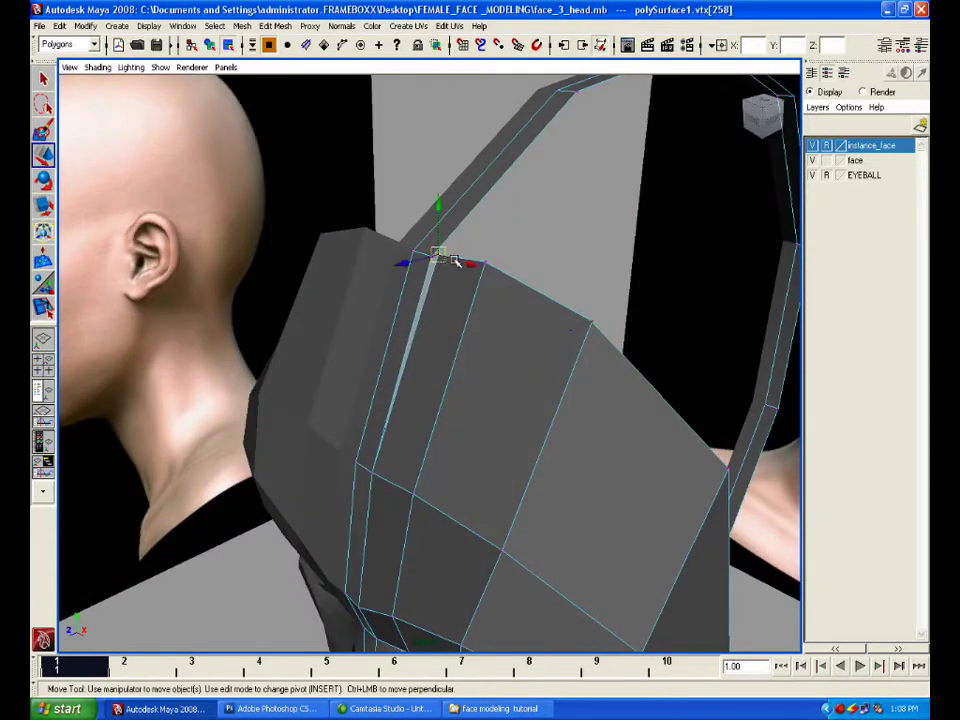
drag(430, 258, 420, 257)
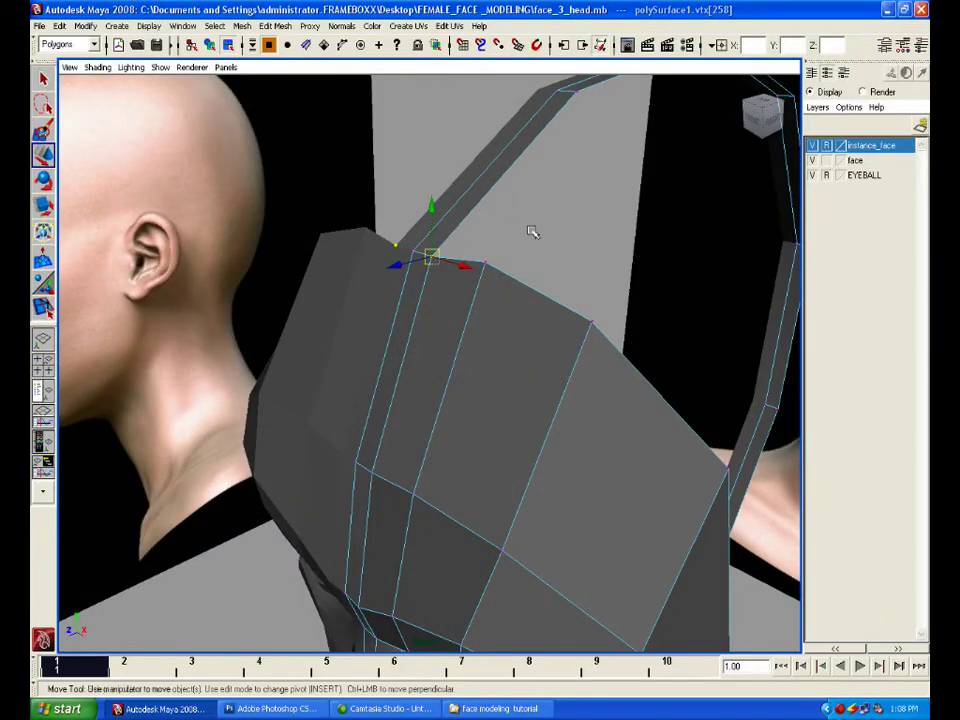
click(489, 275)
drag(490, 275, 669, 281)
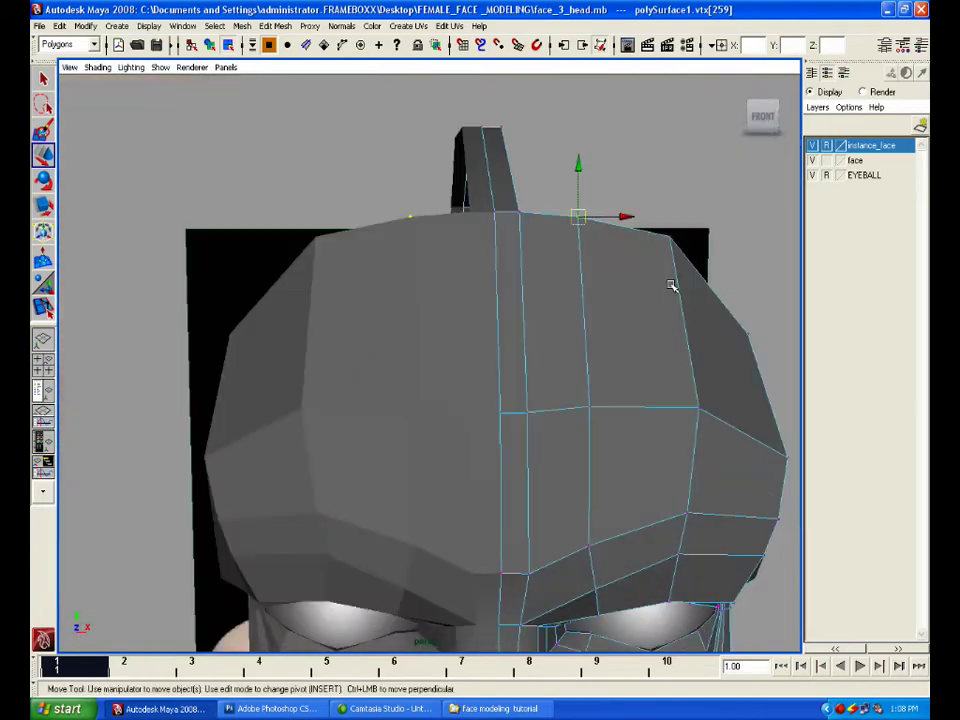
Reposition the upper vertices of the newest forehead row in the front view to follow the head's curve
key(space)
key(space)
alt+middle_drag(425, 155, 471, 555)
click(549, 282)
drag(546, 277, 589, 325)
click(367, 241)
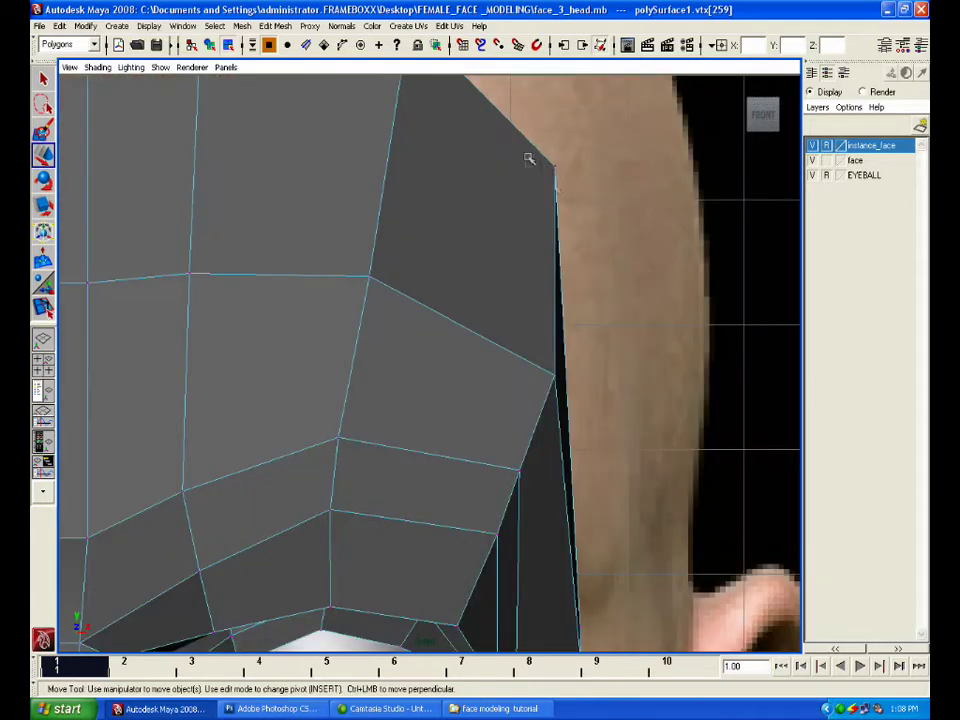
Move the outer vertices of the newest row outward toward the head outline in the front view, and nudge the adjoining upper vertex
click(555, 168)
drag(555, 168, 608, 206)
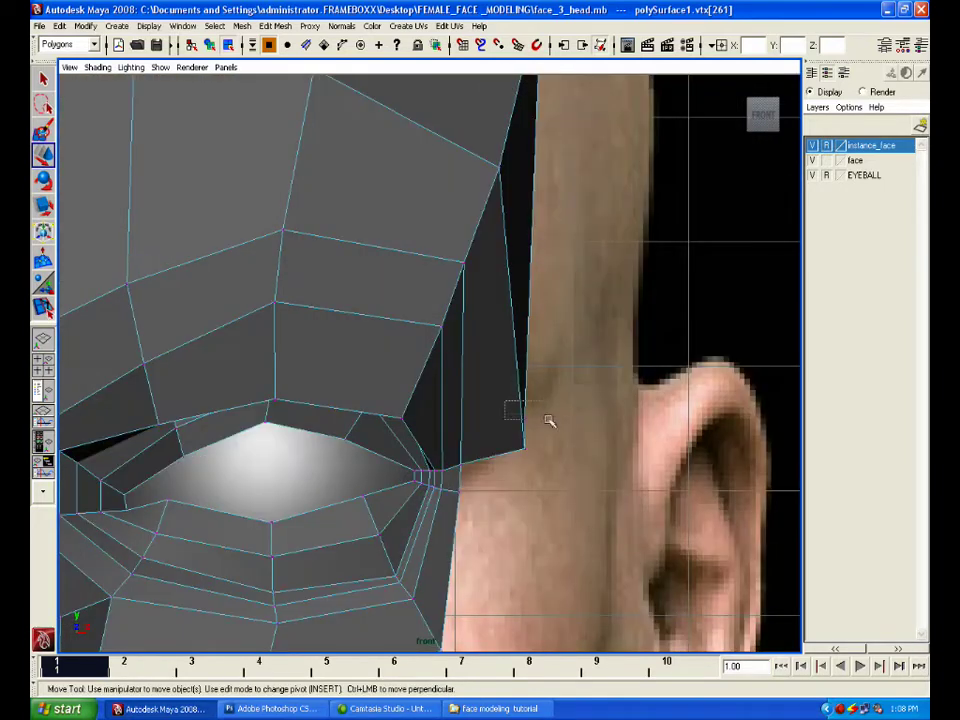
drag(549, 421, 550, 422)
drag(525, 418, 589, 422)
alt+middle_drag(600, 215, 629, 377)
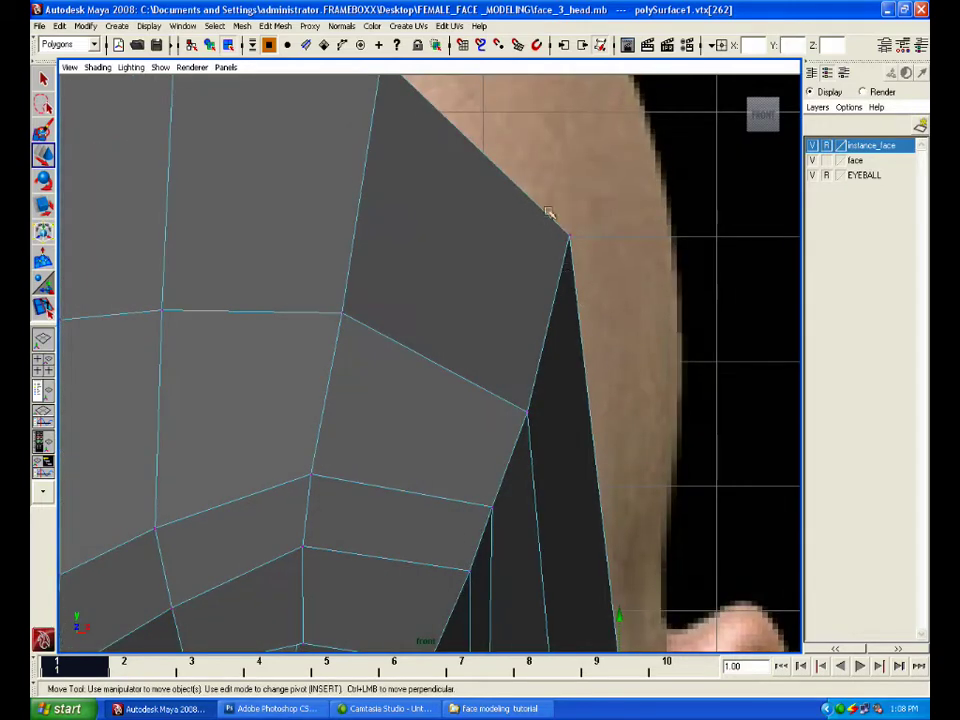
click(570, 222)
drag(572, 236, 614, 289)
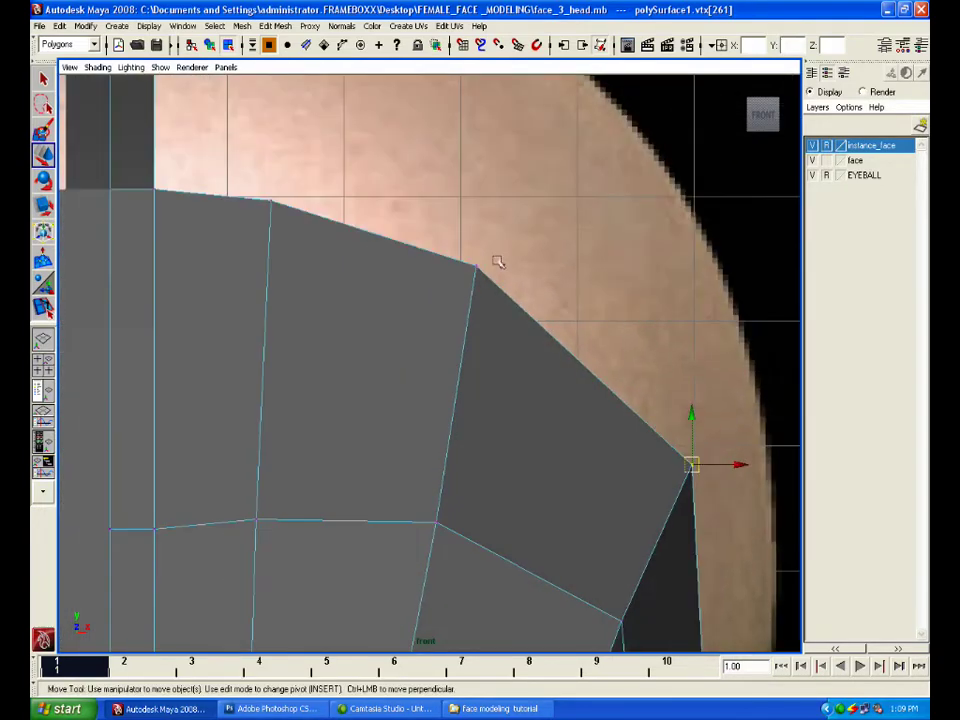
click(490, 261)
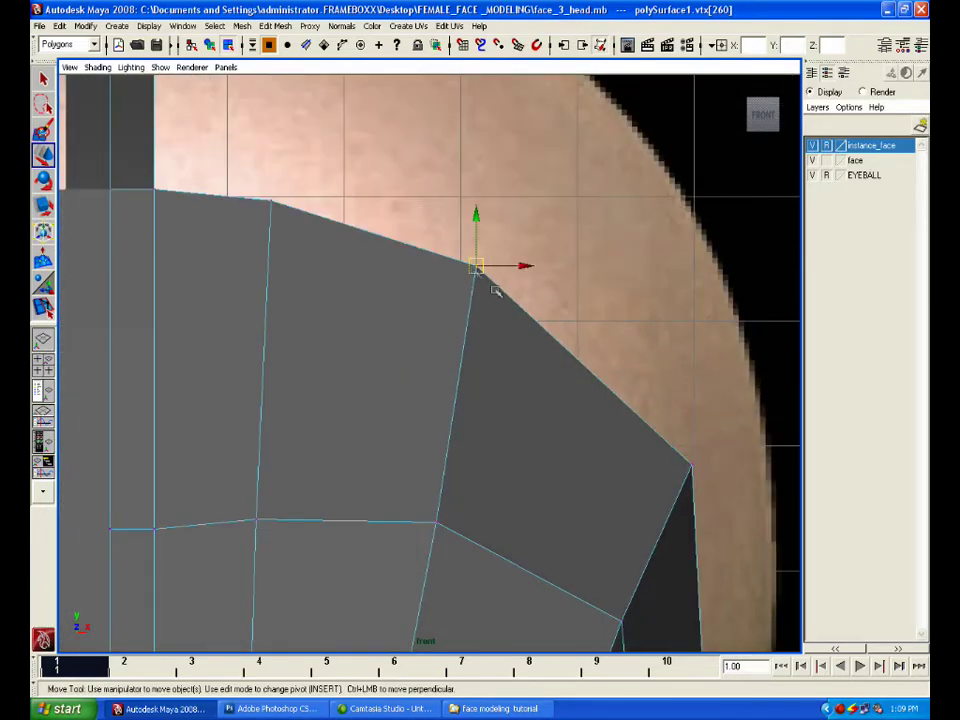
drag(493, 261, 489, 254)
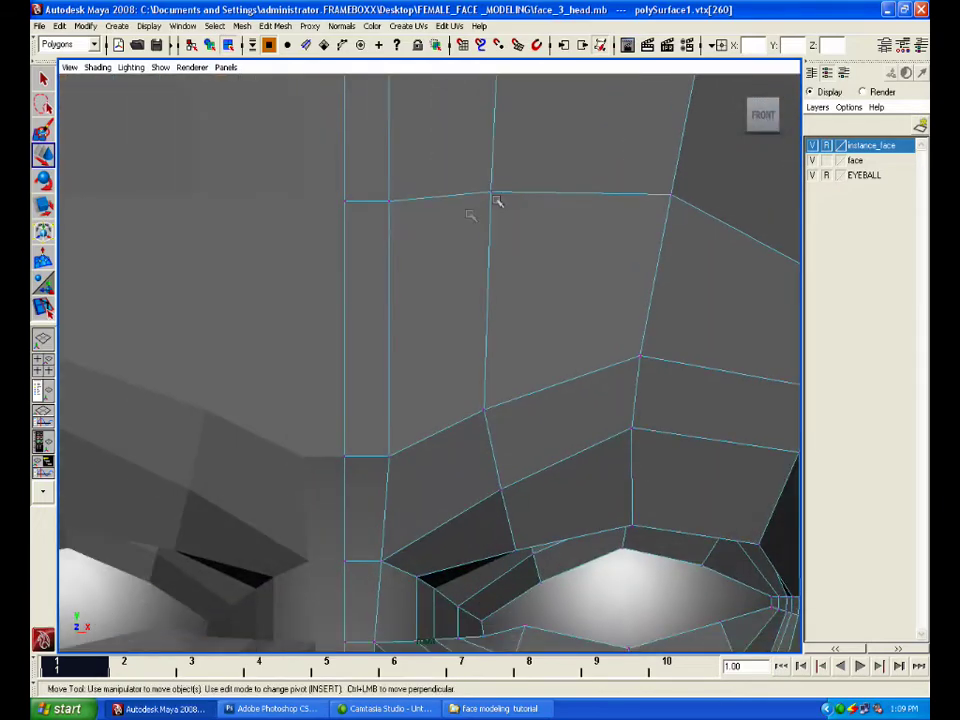
Refine the upper and outer vertices of the newest forehead row in the side view to smooth its border
key(space)
key(space)
alt+middle_drag(672, 445, 624, 246)
scroll(624, 246, down, 6)
alt+middle_drag(613, 332, 586, 181)
scroll(498, 342, up, 3)
drag(485, 290, 473, 295)
alt+middle_drag(586, 227, 650, 442)
drag(488, 280, 516, 333)
drag(503, 301, 494, 287)
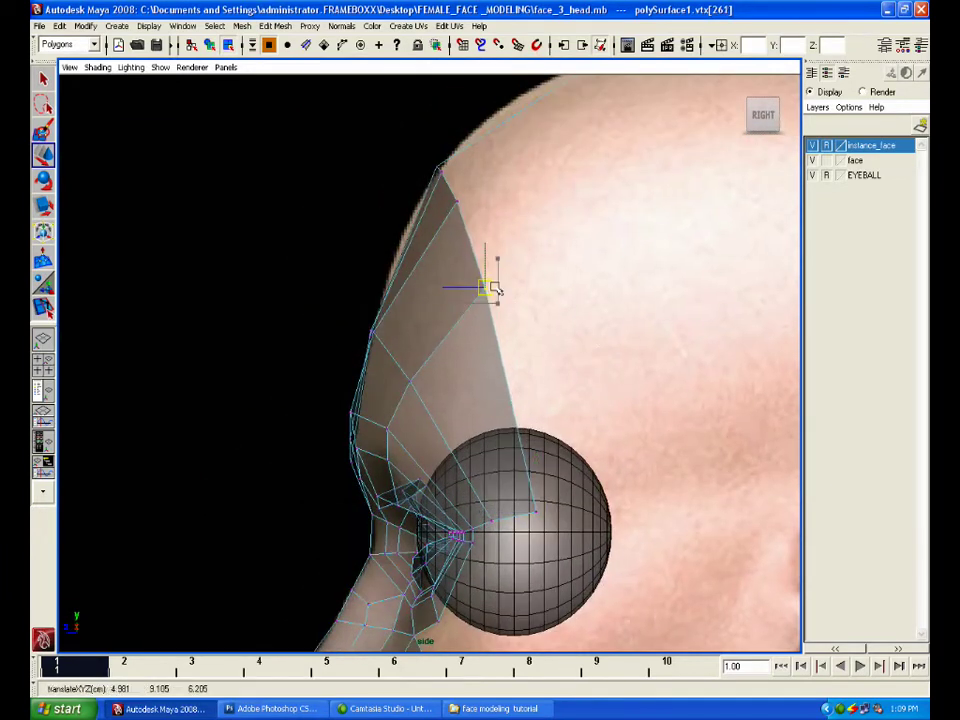
Refine the upper, middle and lowest vertices along the forehead's rear border in the side view
click(374, 335)
drag(390, 150, 489, 221)
drag(447, 184, 437, 201)
click(480, 235)
drag(477, 264, 495, 291)
drag(486, 288, 478, 300)
click(611, 404)
drag(526, 485, 537, 512)
Move the forehead's central profile vertices onto the reference head's outline in the side view
scroll(512, 169, up, 4)
scroll(482, 169, up, 1)
alt+middle_drag(510, 127, 496, 199)
click(294, 404)
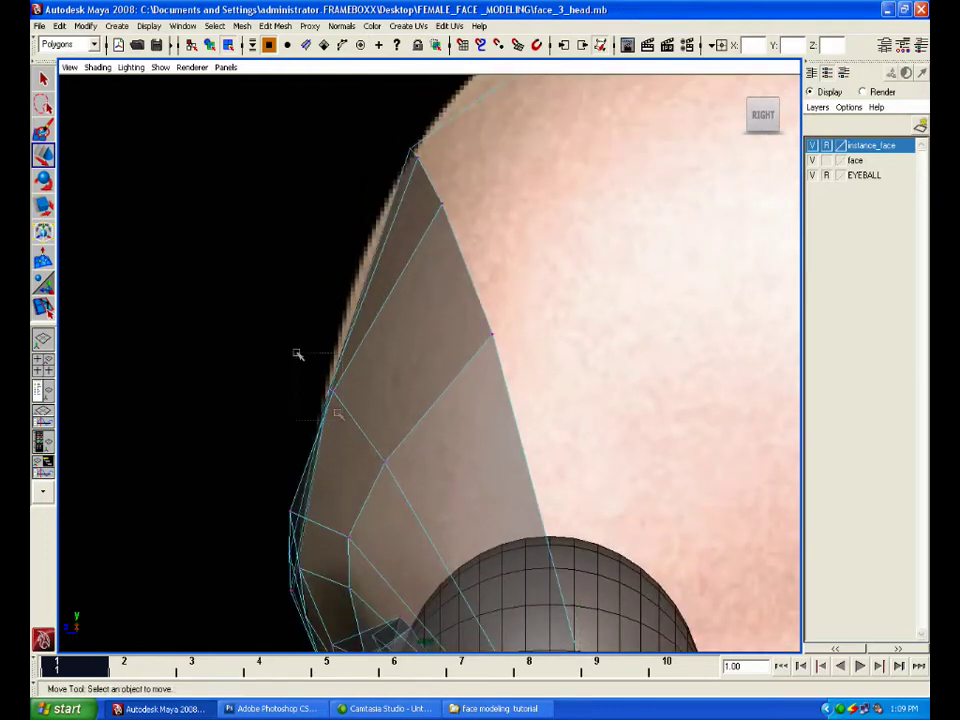
drag(297, 354, 298, 356)
drag(332, 392, 327, 395)
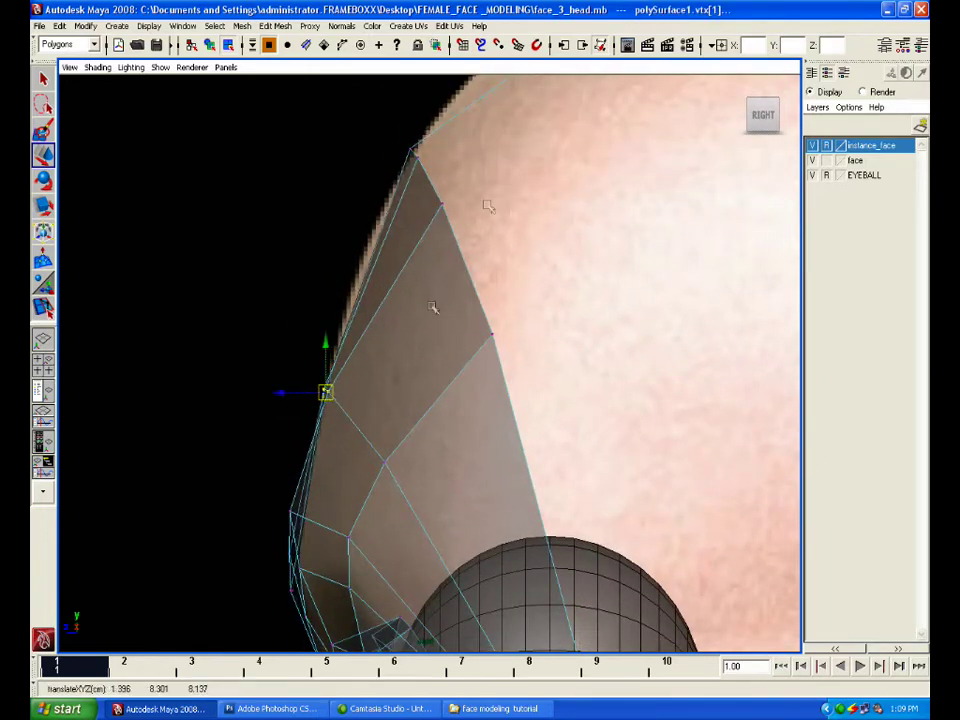
alt+middle_drag(488, 206, 486, 317)
scroll(424, 240, up, 1)
mouse_move(400, 237)
mouse_down()
mouse_move(425, 269)
mouse_move(408, 259)
mouse_up()
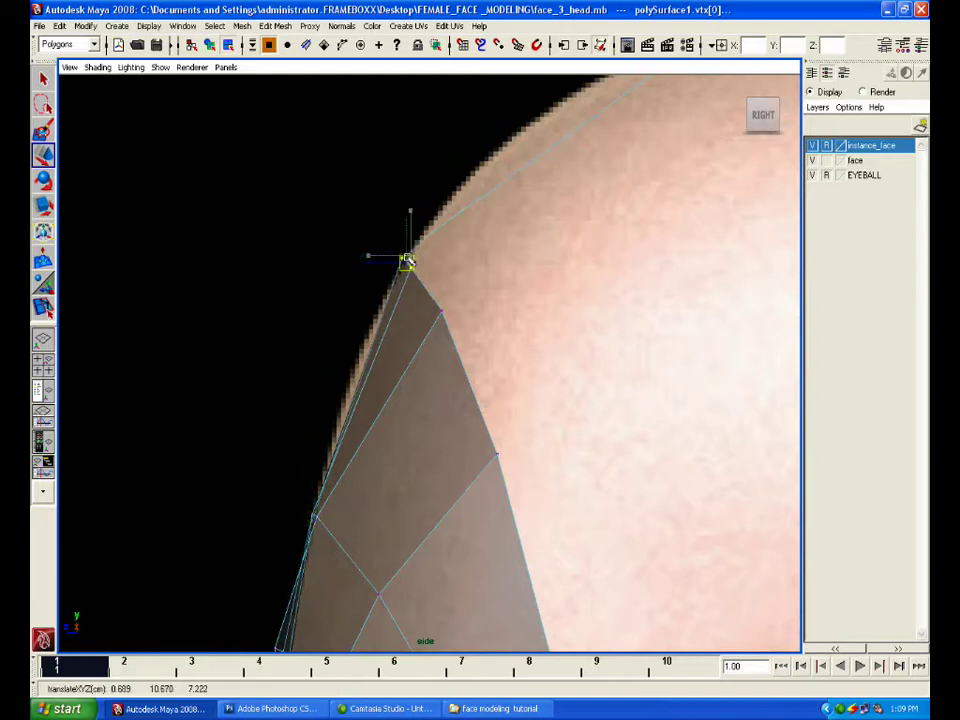
Move the central strip's vertices above the forehead onto the crown outline in the side view
click(572, 231)
alt+middle_drag(572, 231, 495, 354)
scroll(495, 354, down, 4)
drag(471, 236, 541, 262)
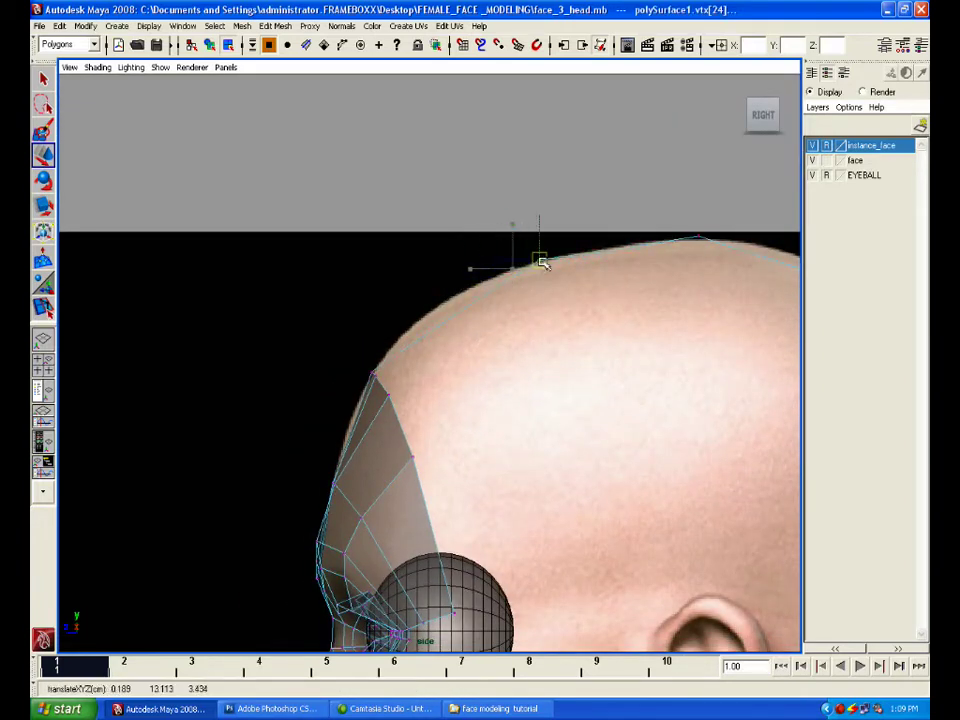
Insert an edge loop across the central strip just above the forehead and move it onto the head's outline
key(space)
drag(325, 314, 360, 388)
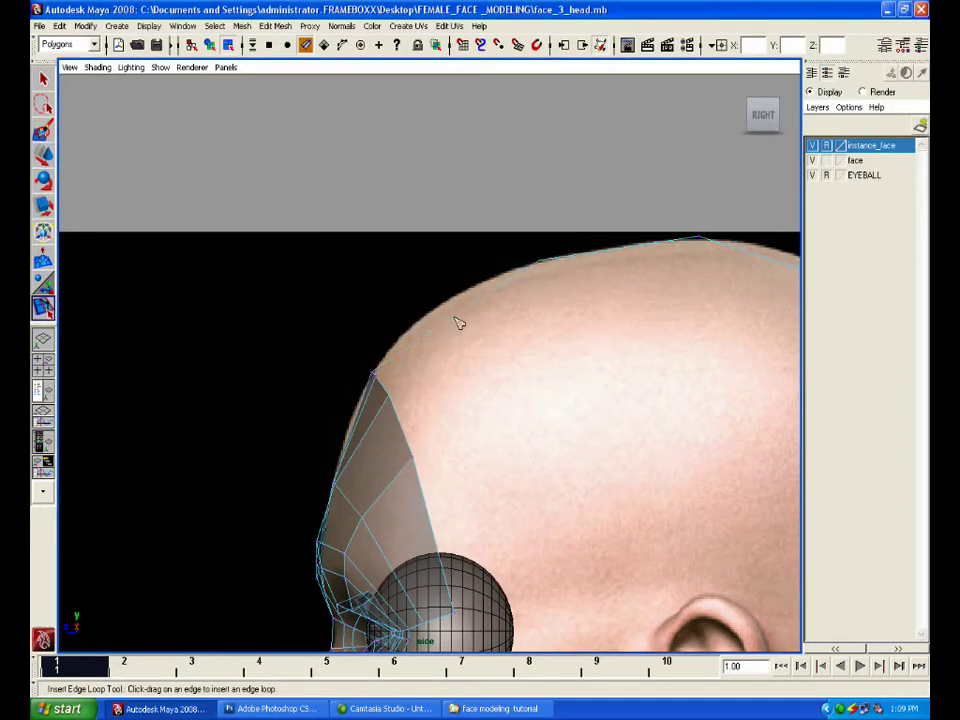
click(456, 320)
key(w)
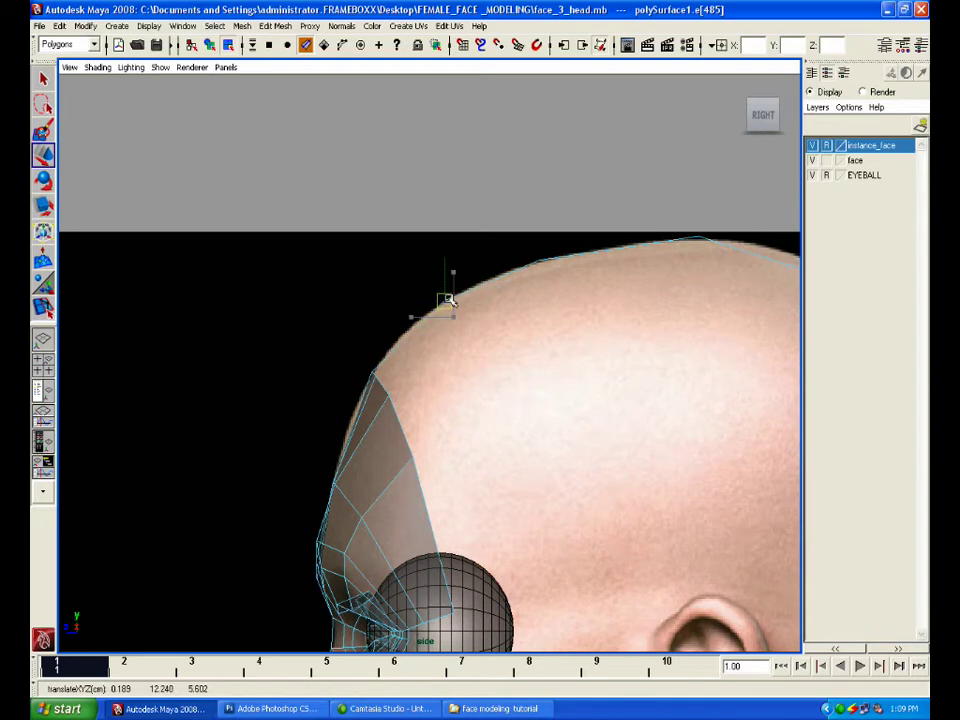
click(550, 322)
Fit the central strip's vertices along the top of the head to the crown outline in the side view
right_drag(544, 259, 509, 259)
drag(514, 238, 573, 255)
drag(685, 221, 714, 254)
alt+middle_drag(703, 279, 504, 341)
drag(505, 300, 523, 301)
Adjust the forehead's lowest outer border vertex beside the eyeball in the side view
alt+middle_drag(652, 359, 718, 319)
mouse_move(537, 469)
alt+middle_down()
mouse_move(561, 317)
mouse_move(600, 228)
alt+middle_up()
drag(384, 395, 393, 390)
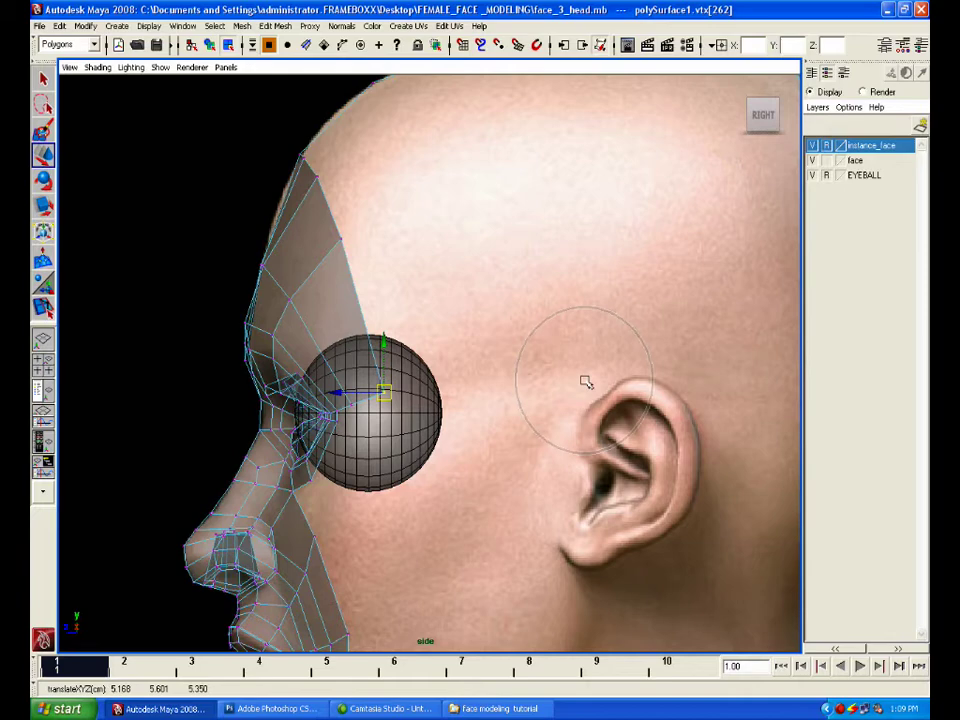
scroll(429, 364, up, 1)
alt+middle_drag(424, 295, 452, 356)
Merge the overlapping vertices where the forehead meets the central strip in the perspective view
key(space)
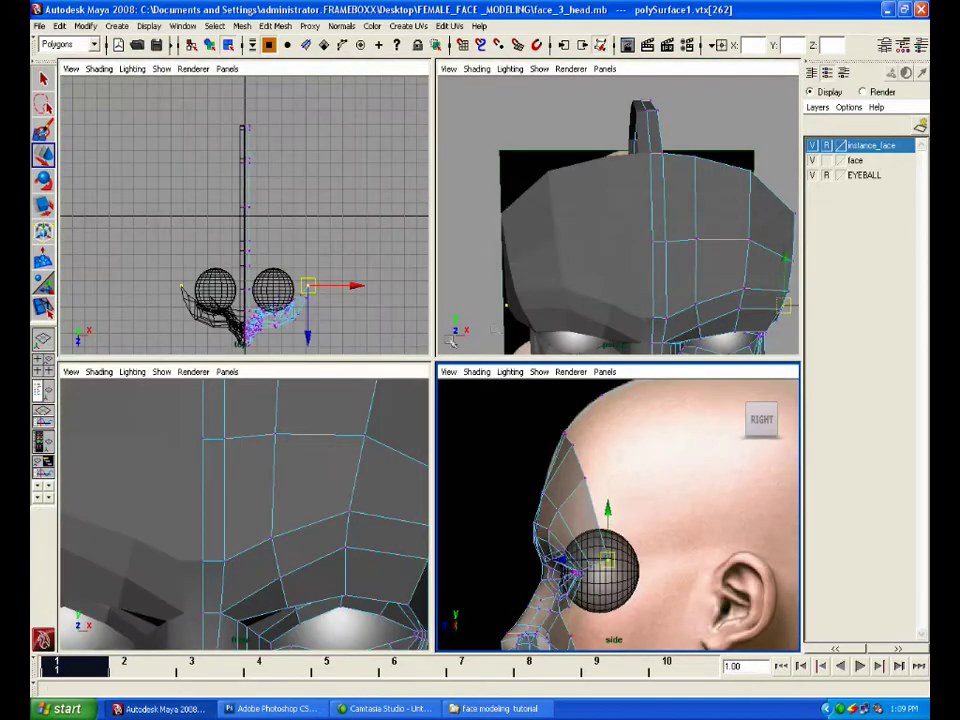
key(space)
alt+drag(647, 296, 484, 323)
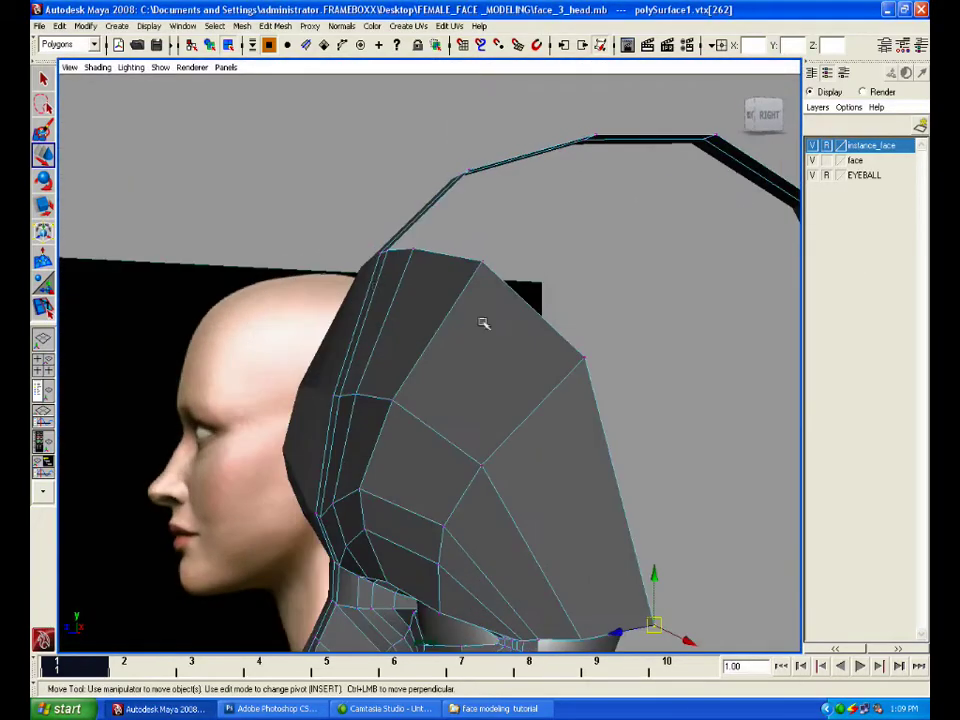
drag(286, 210, 464, 426)
key(space)
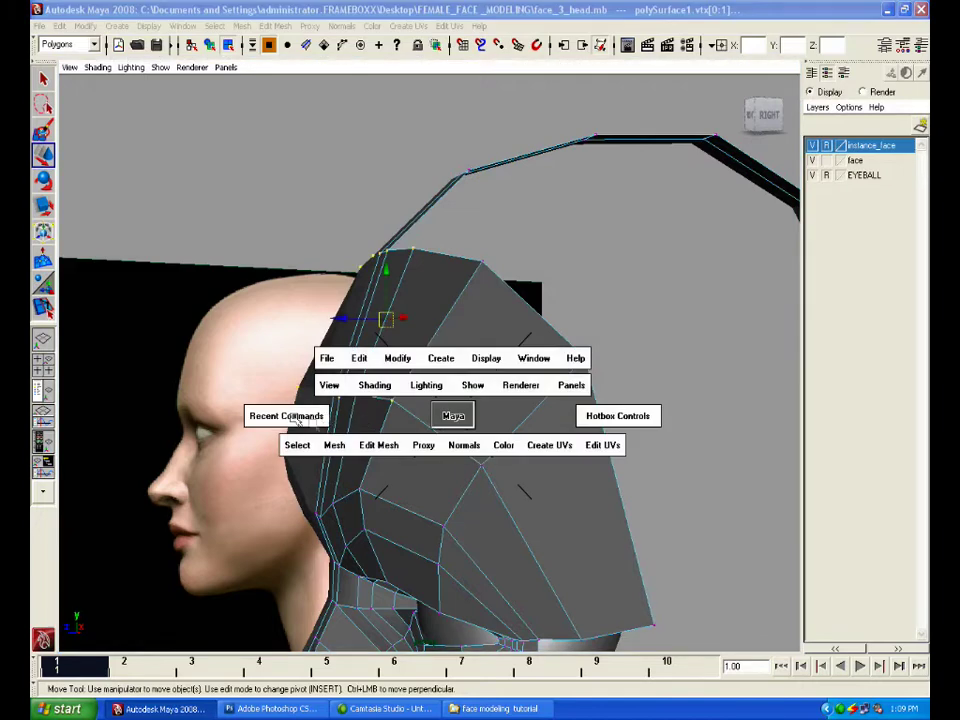
click(378, 445)
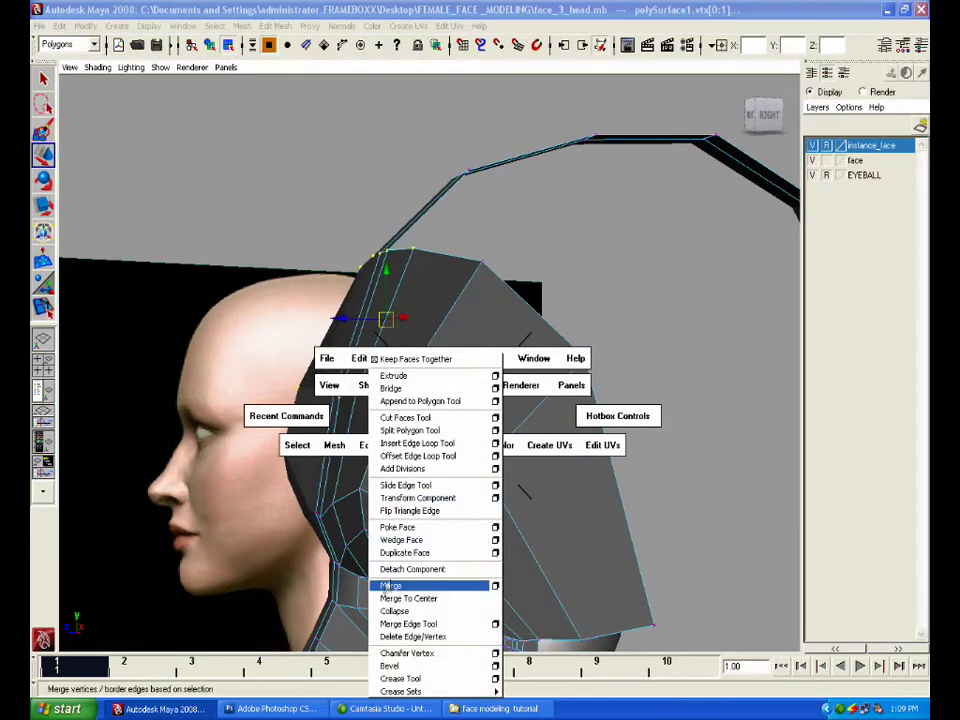
click(386, 585)
alt+drag(409, 420, 463, 388)
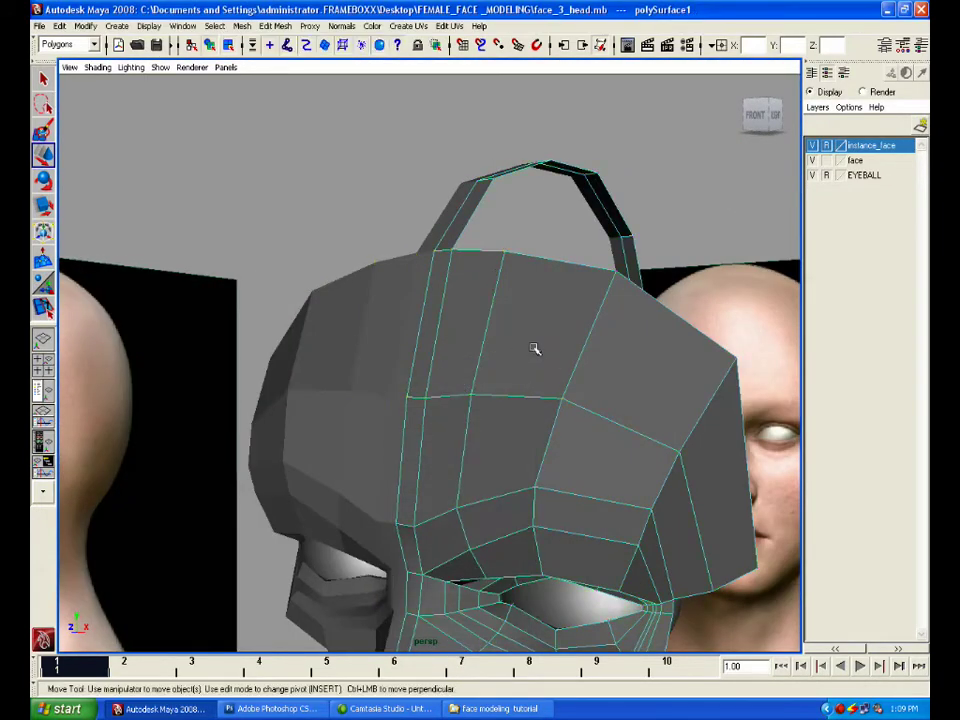
Adjust the depth of the central edge between the brows while checking the smoothed forehead in perspective
alt+drag(534, 348, 509, 404)
right_click(509, 404)
right_drag(514, 392, 512, 376)
click(503, 409)
alt+drag(606, 445, 631, 459)
click(536, 458)
alt+drag(540, 488, 435, 360)
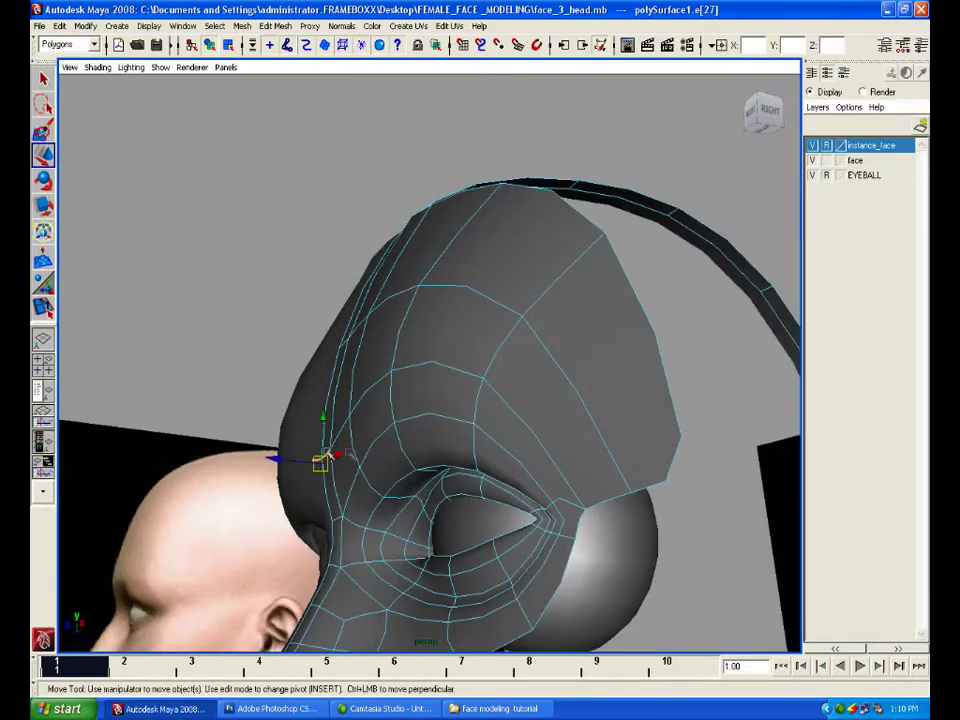
alt+drag(340, 455, 369, 435)
click(272, 399)
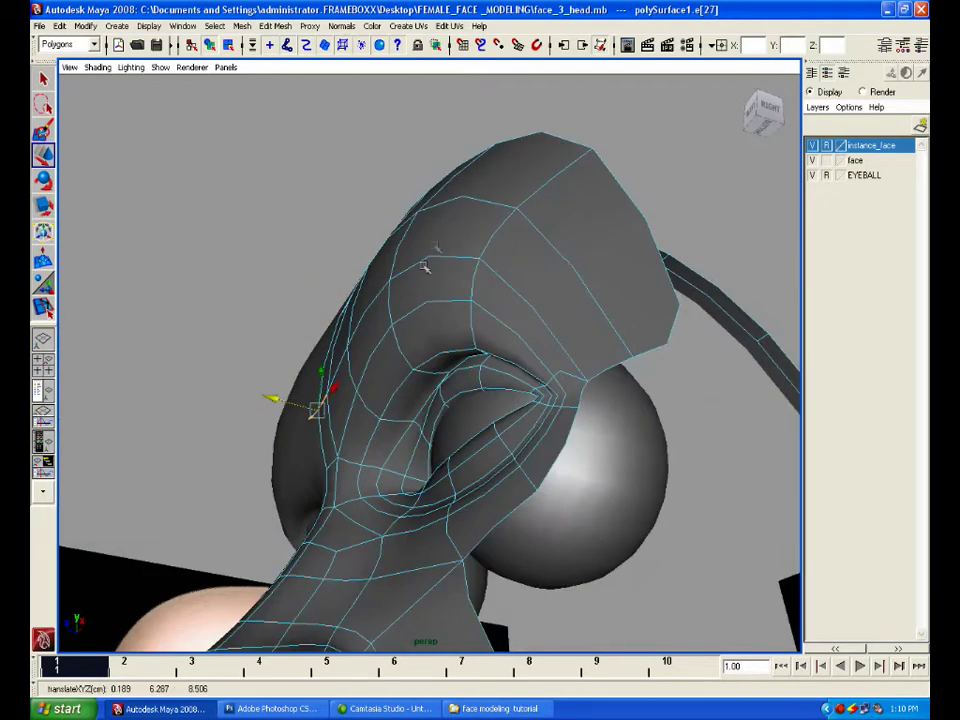
click(450, 207)
drag(393, 221, 489, 343)
right_drag(492, 342, 483, 339)
click(497, 341)
key(ctrl+z)
right_drag(446, 294, 492, 274)
alt+drag(508, 264, 536, 328)
click(505, 302)
key(q)
right_drag(454, 281, 476, 263)
alt+drag(476, 263, 507, 302)
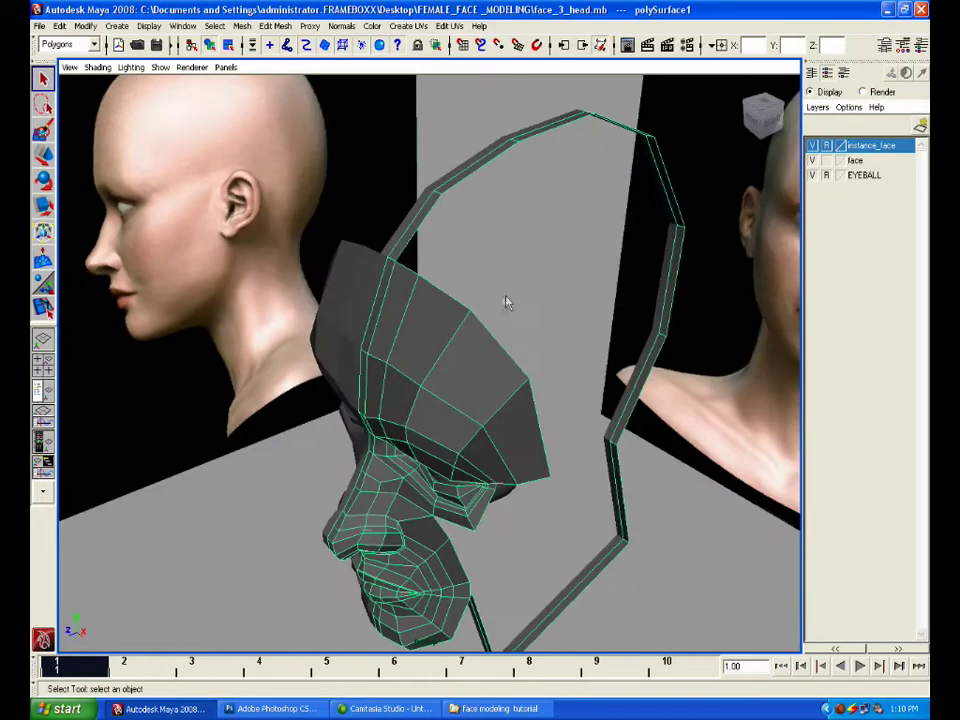
Extrude the forehead's rear border edges and move the new row up and back in the side view
right_drag(487, 350, 497, 305)
alt+drag(588, 434, 574, 411)
key(space)
key(space)
key(space)
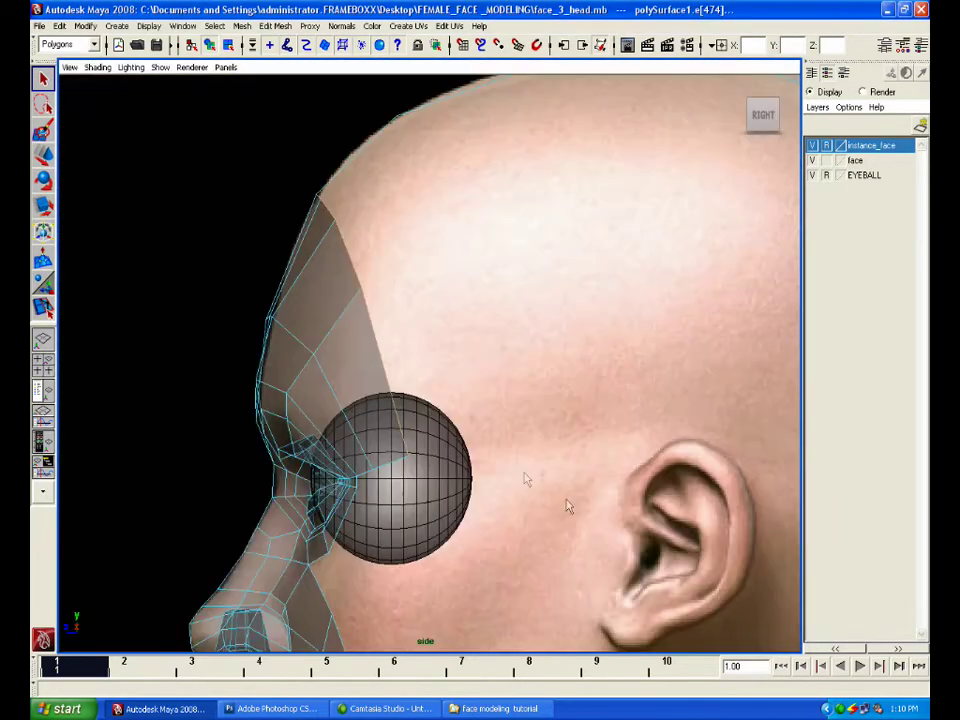
click(298, 436)
click(324, 470)
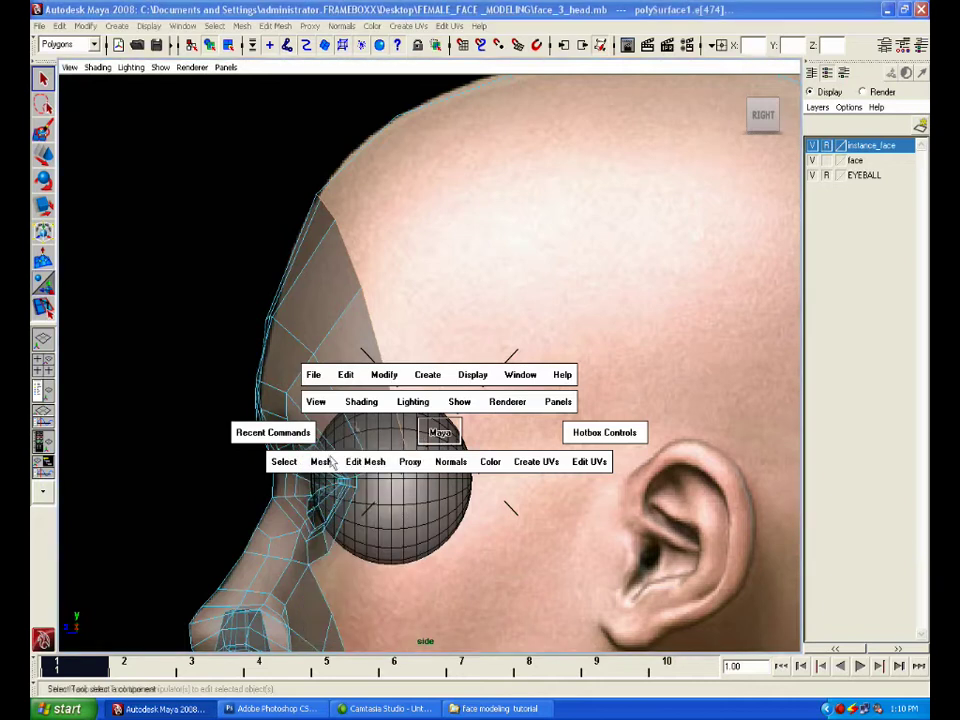
key(w)
alt+middle_drag(422, 382, 430, 439)
drag(370, 382, 459, 302)
Lower the bottom vertex of the new forehead row and adjust its outer border vertex in the side view
right_drag(497, 429, 466, 389)
click(502, 435)
drag(502, 436, 505, 491)
alt+middle_drag(456, 393, 458, 528)
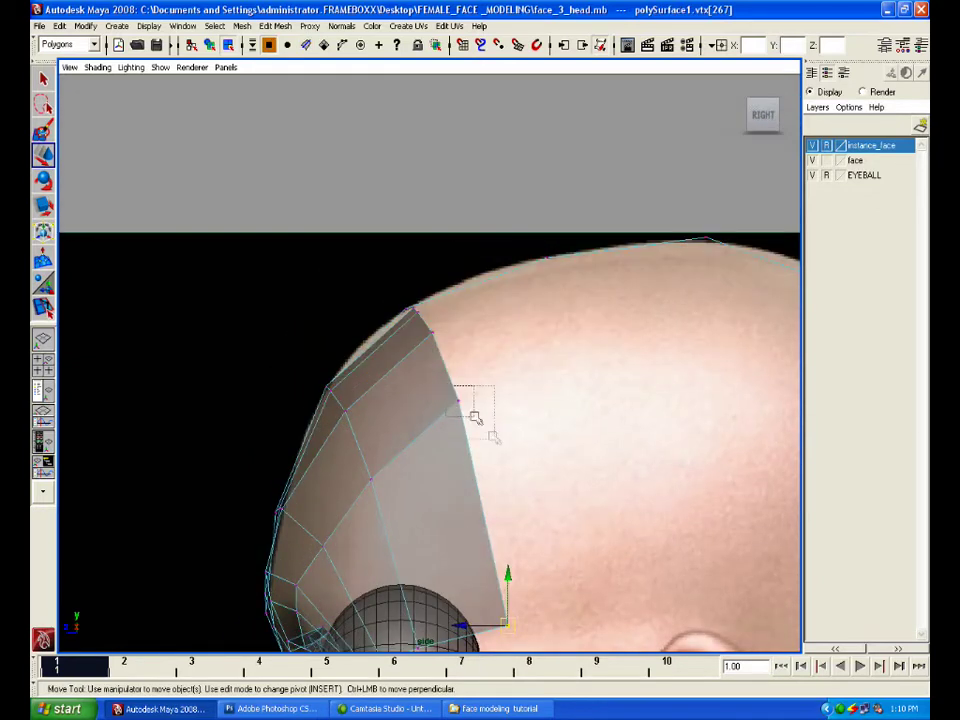
drag(474, 418, 493, 438)
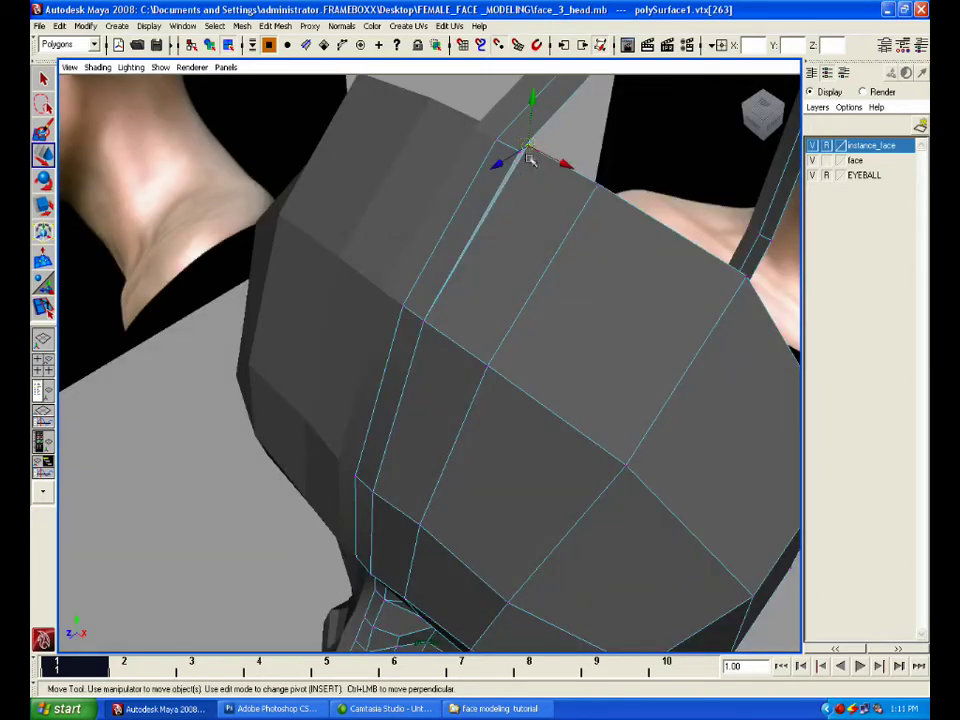
Move the innermost vertex of the new row onto the central strip and merge the overlapping vertices
drag(530, 160, 519, 163)
alt+right_drag(625, 166, 591, 167)
alt+drag(591, 167, 544, 161)
drag(418, 149, 486, 253)
key(space)
click(328, 252)
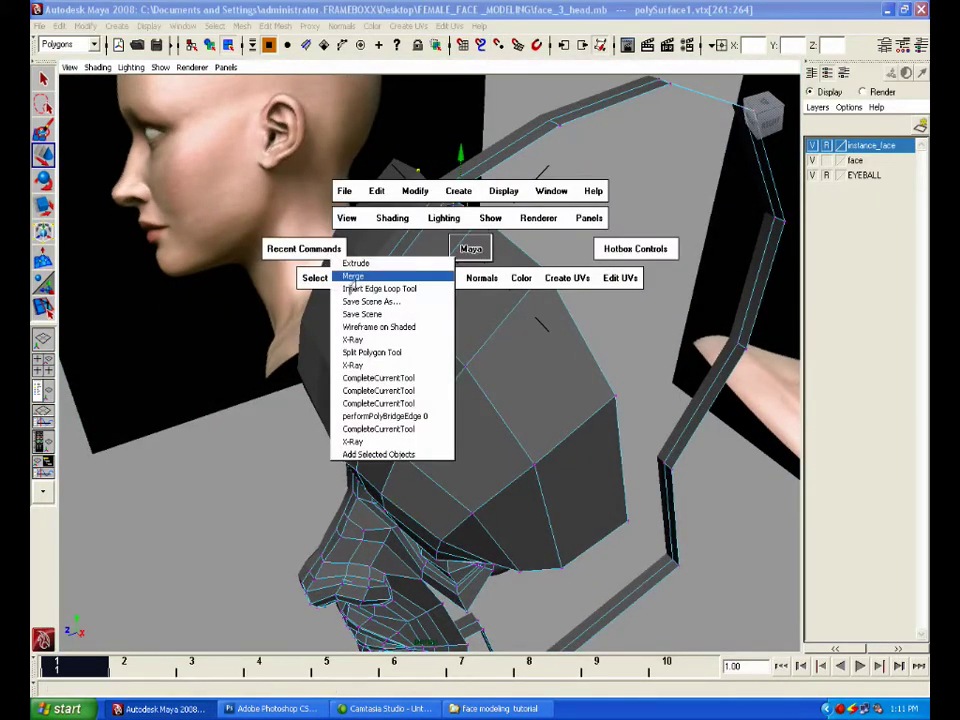
click(352, 279)
Refine the new row's upper vertices and move its lowest vertex into place above the cheek in the side view
mouse_move(546, 243)
alt+mouse_down()
mouse_move(538, 202)
mouse_move(556, 224)
alt+mouse_up()
click(527, 193)
drag(470, 157, 552, 245)
key(space)
key(space)
drag(422, 295, 410, 290)
scroll(515, 353, down, 8)
drag(471, 328, 496, 380)
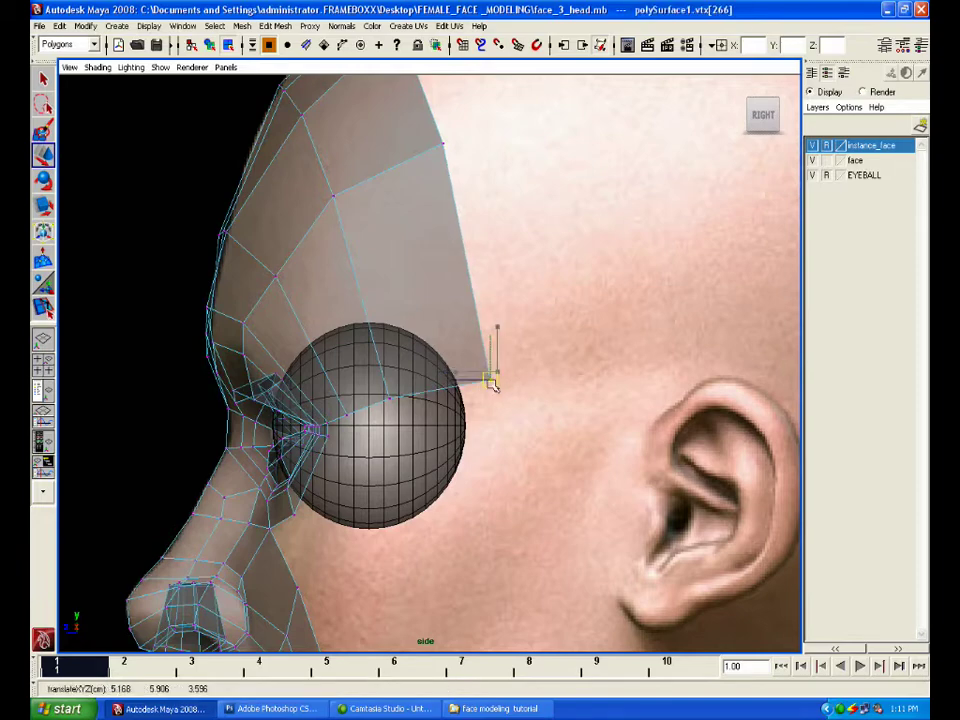
Move the new row's outer and upper vertices outward to the head's outline in the front view
key(space)
key(space)
scroll(379, 414, down, 5)
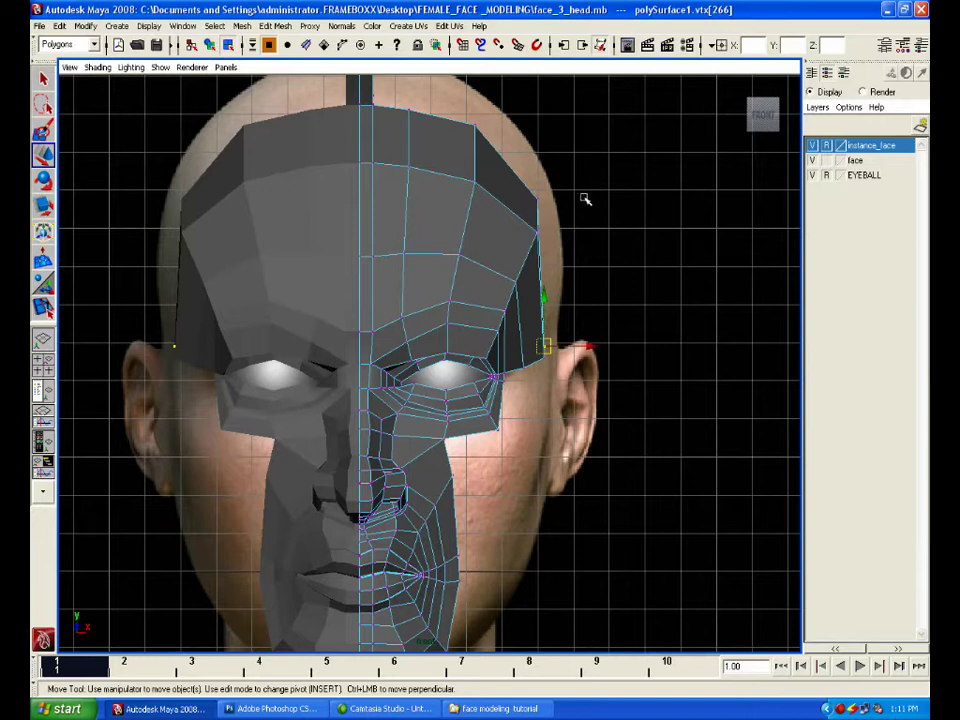
drag(527, 188, 546, 210)
drag(538, 199, 551, 200)
drag(550, 347, 558, 349)
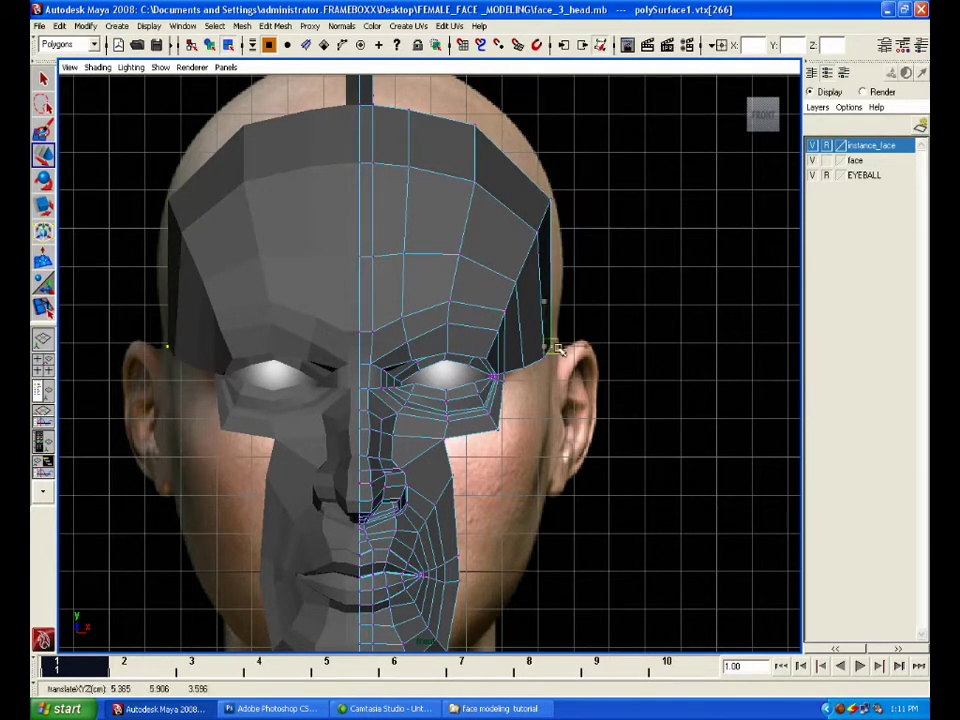
click(556, 203)
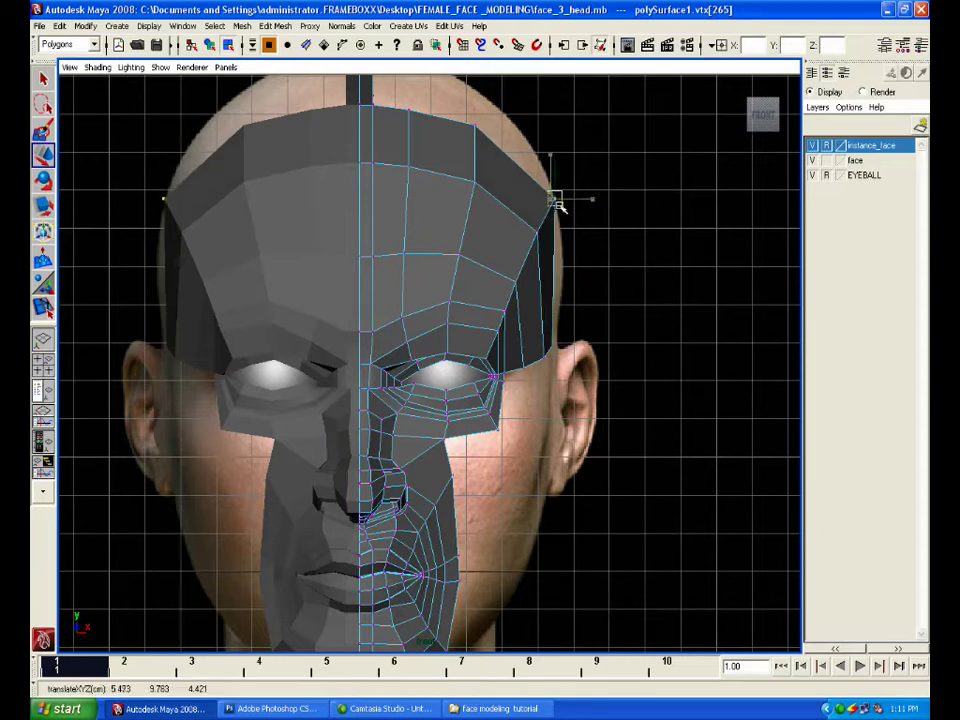
drag(459, 112, 502, 128)
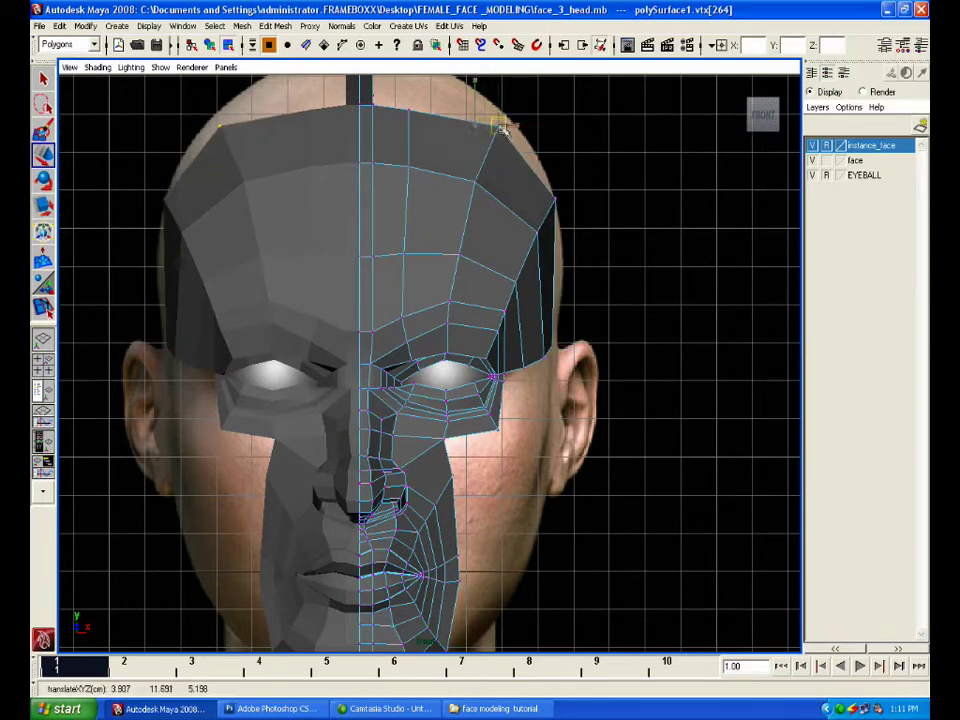
Nudge the upper and inner forehead vertices in the front view to even out the vertical edge lines
click(464, 254)
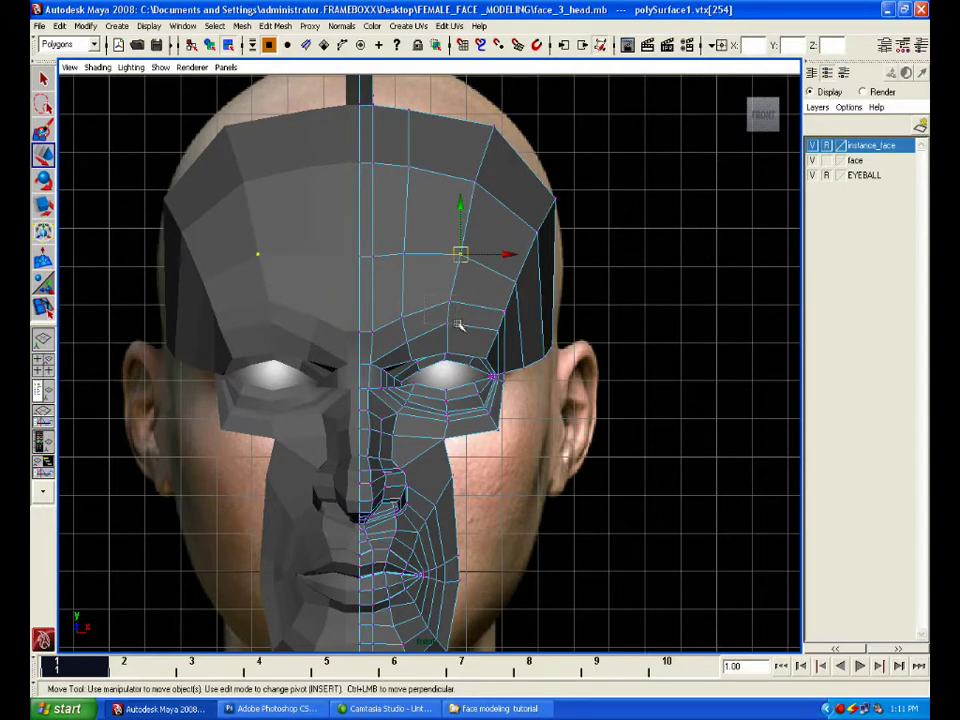
drag(451, 313, 454, 315)
alt+middle_drag(512, 196, 526, 248)
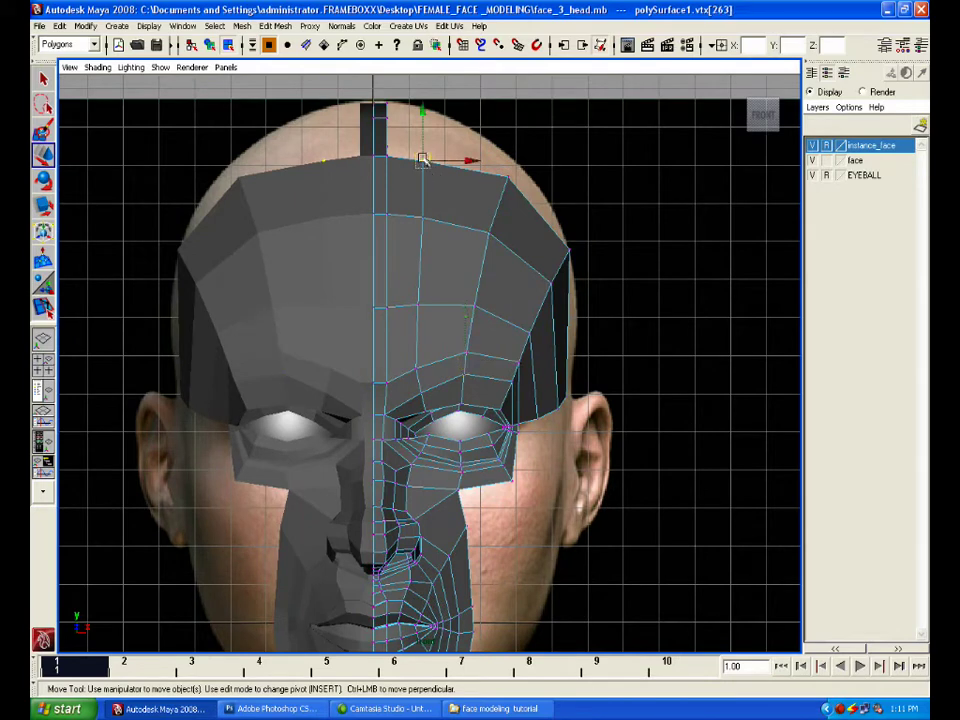
drag(422, 160, 424, 153)
click(508, 177)
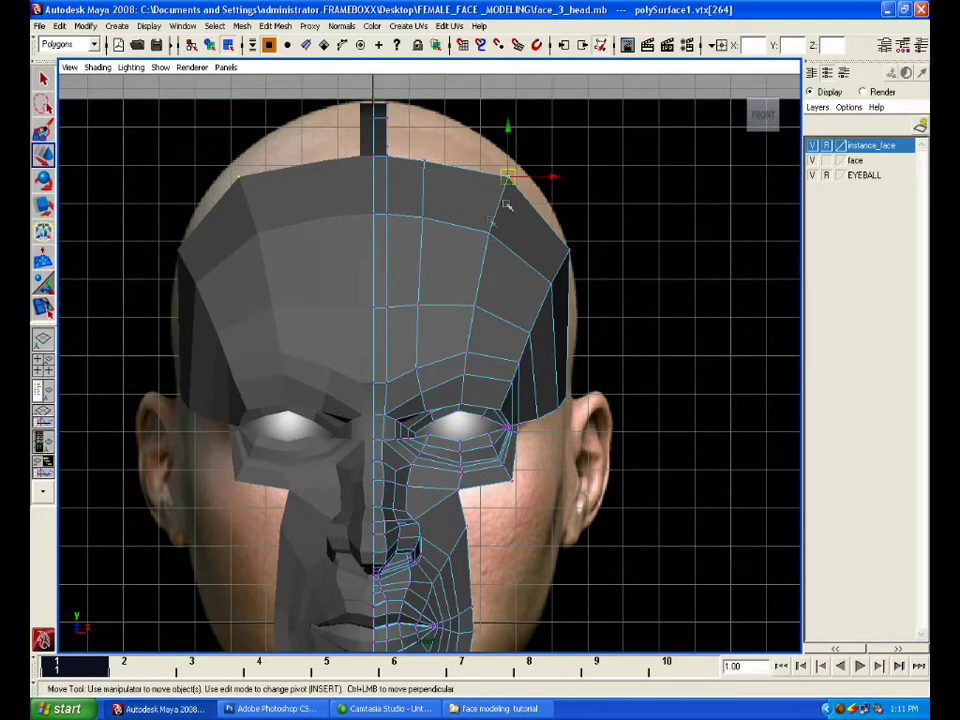
drag(489, 233, 491, 231)
Move the temple vertices above the outer eye corner sideways in the front view
click(628, 266)
alt+middle_drag(628, 266, 604, 155)
scroll(604, 155, up, 1)
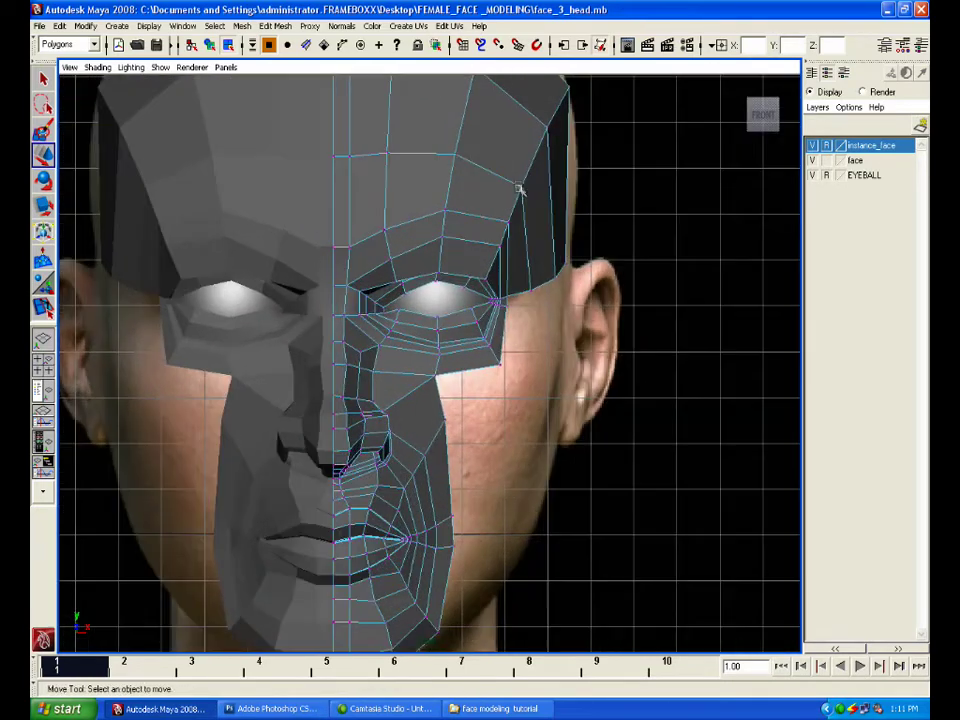
click(522, 188)
drag(523, 189, 523, 224)
click(511, 223)
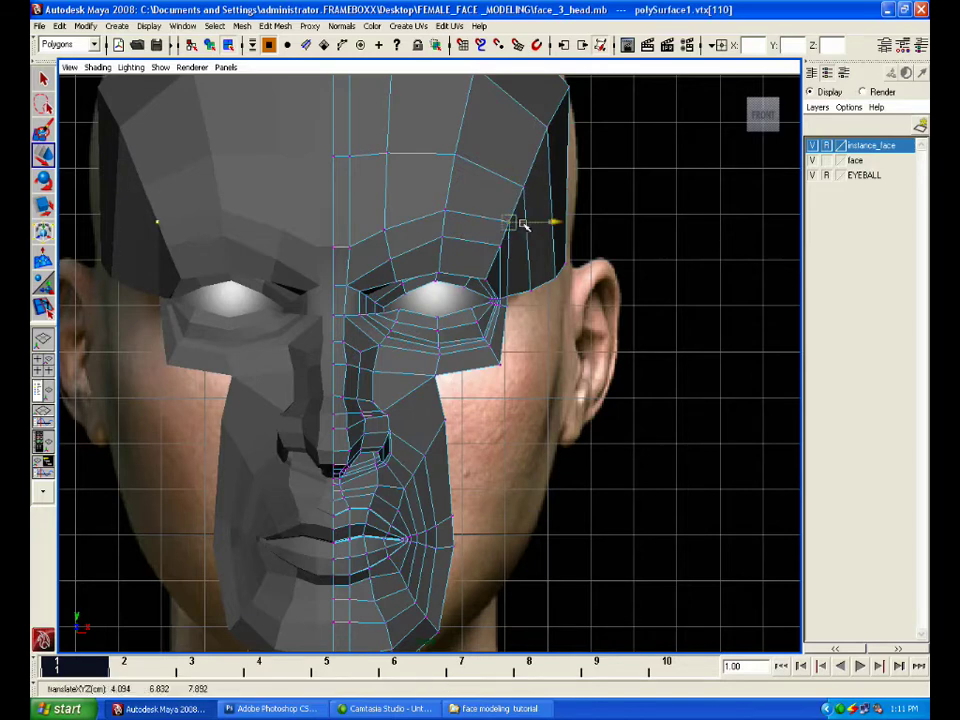
Adjust the vertices beside the outer eye corner and the adjoining temple vertex in the front view
scroll(568, 295, up, 2)
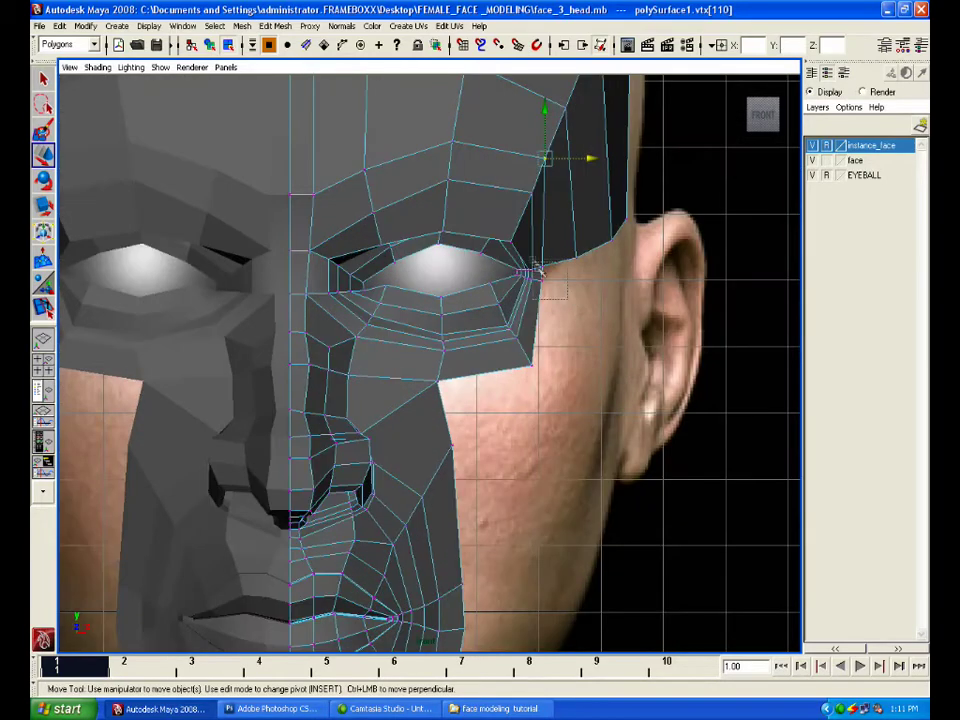
drag(537, 256, 535, 253)
drag(570, 273, 573, 274)
click(655, 274)
alt+middle_drag(666, 270, 580, 383)
click(541, 331)
drag(541, 331, 549, 332)
Refine the outer upper vertex of the newest forehead row against the head's outline in the front view
alt+middle_drag(597, 217, 609, 388)
drag(564, 253, 559, 262)
scroll(588, 278, down, 2)
alt+middle_drag(597, 286, 675, 262)
Extrude the rear border edges of the forehead and temple, and pull the new row backward in the side view
key(space)
key(space)
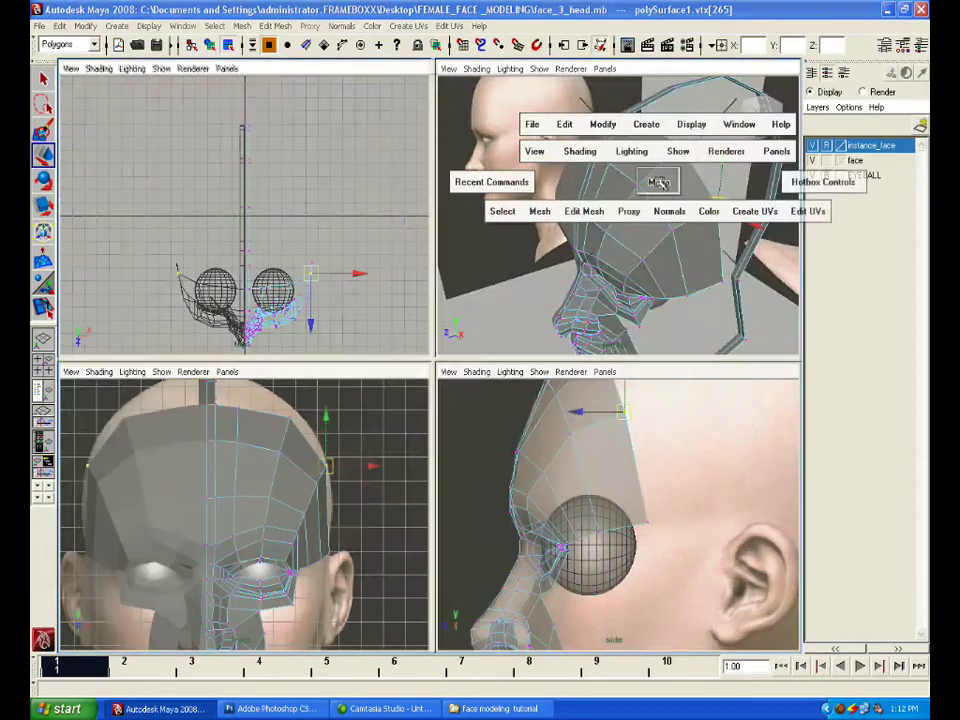
right_drag(504, 222, 503, 204)
click(499, 210)
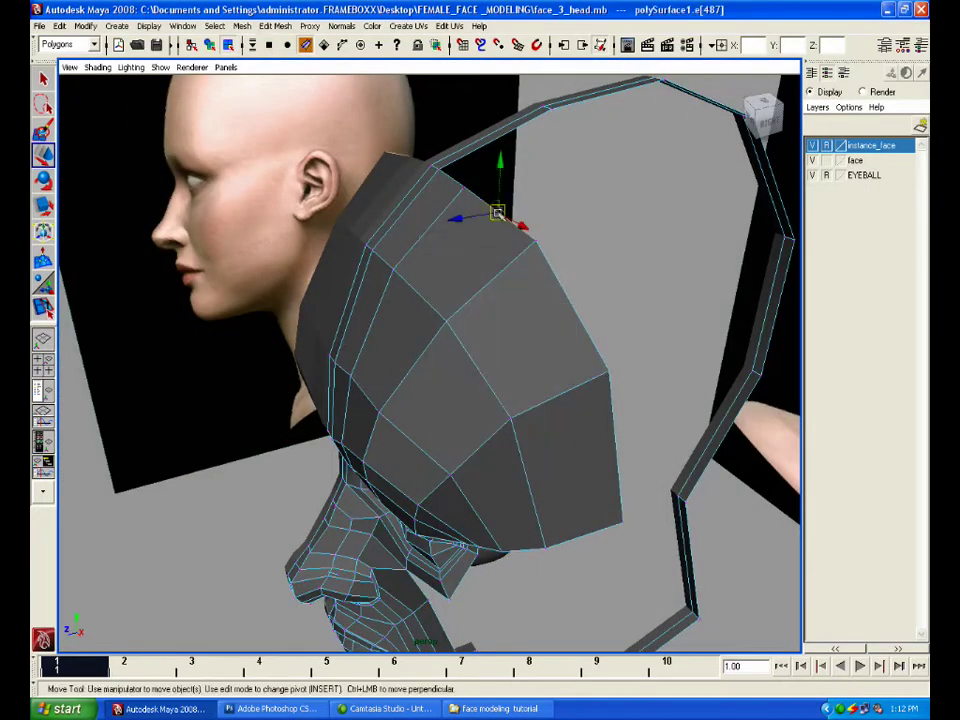
click(484, 206)
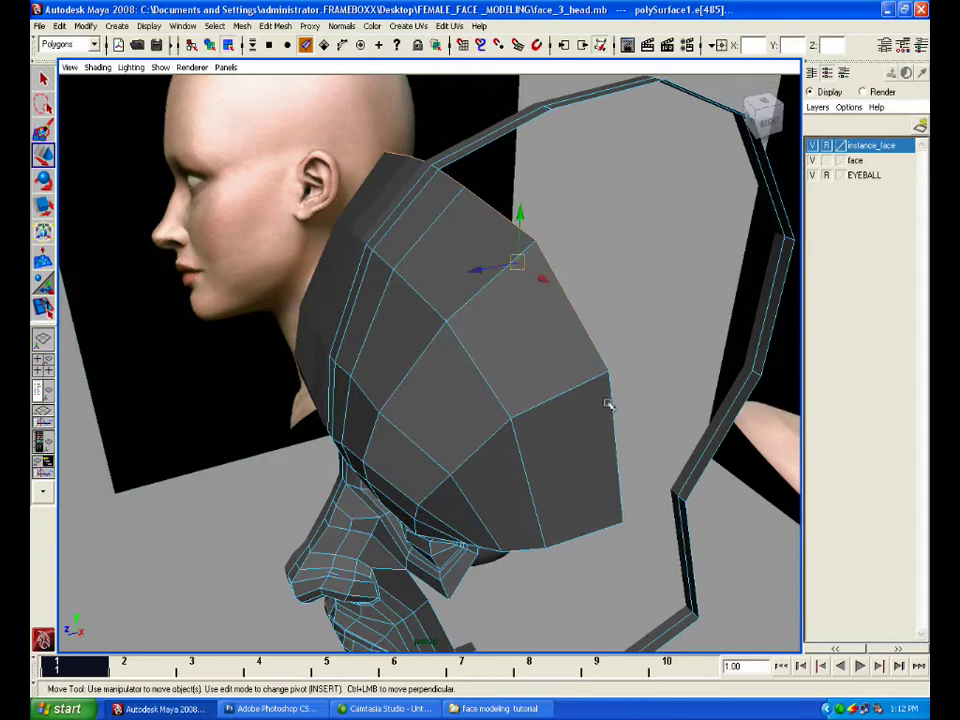
alt+drag(615, 401, 595, 314)
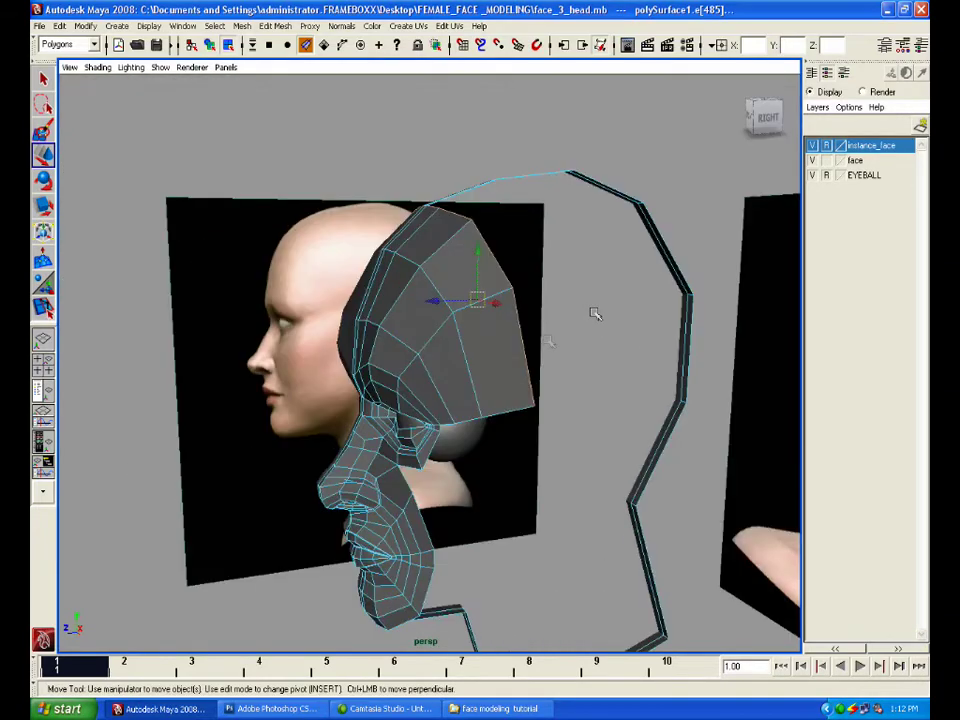
key(space)
key(space)
alt+middle_drag(569, 235, 557, 388)
key(space)
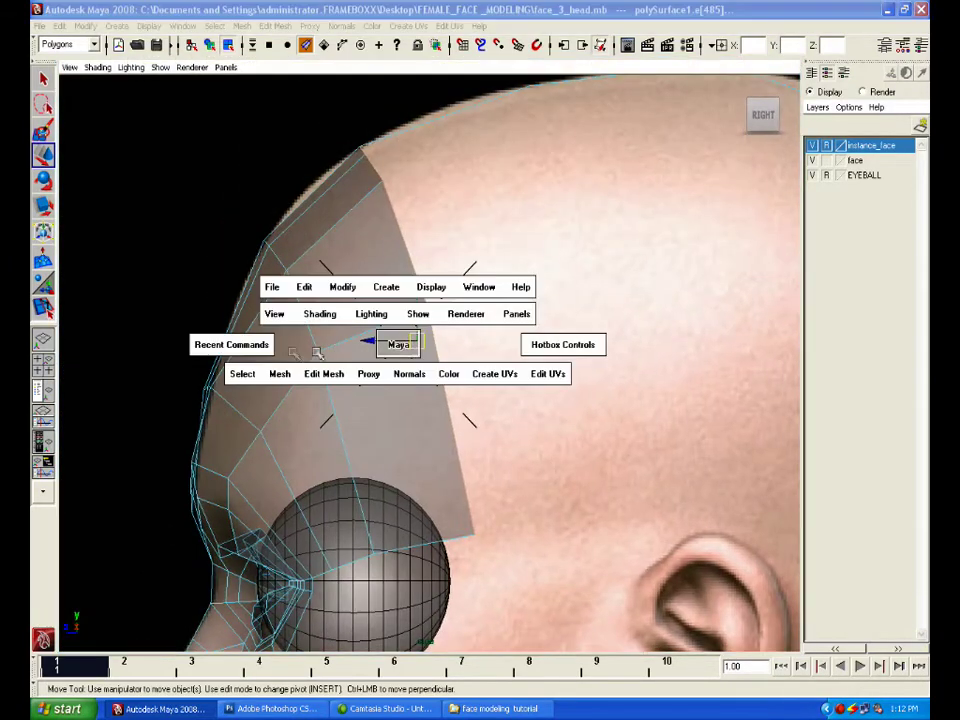
click(236, 344)
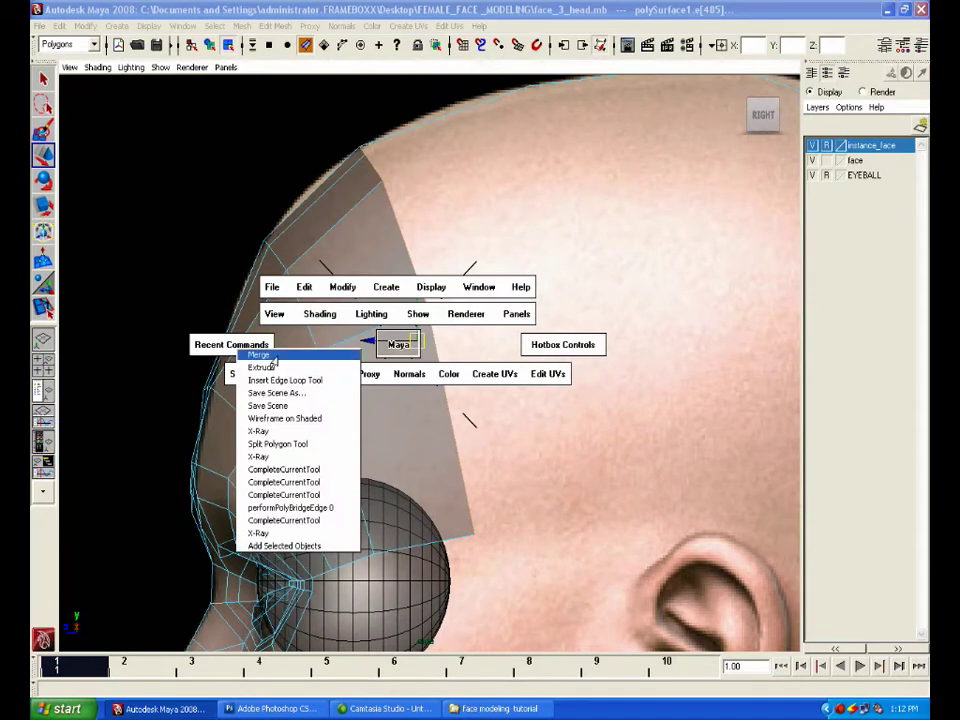
click(265, 367)
key(w)
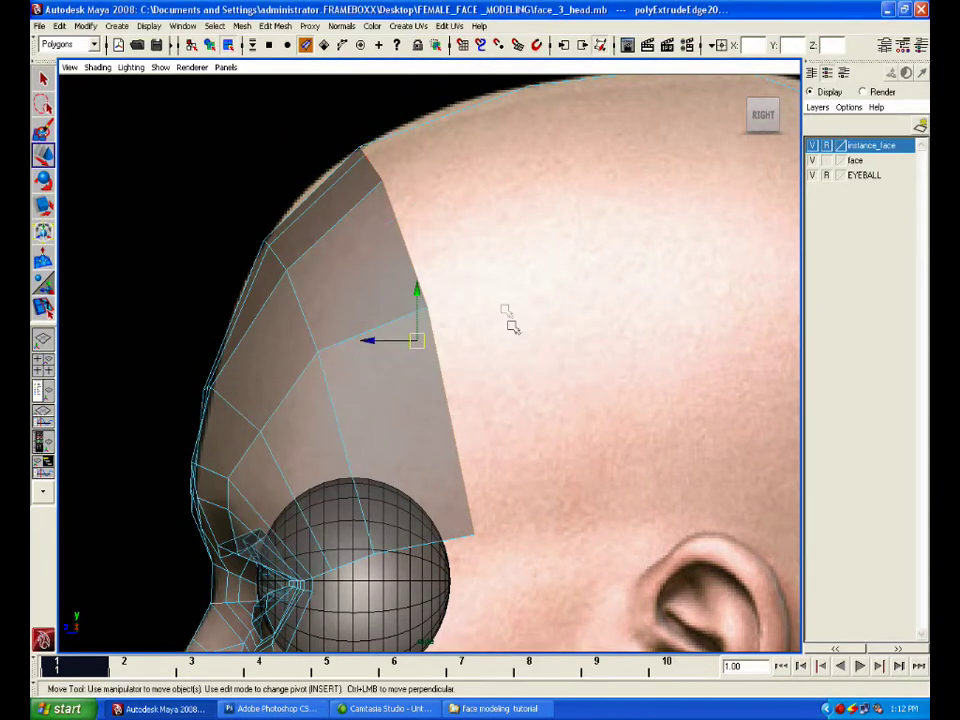
alt+drag(510, 317, 442, 261)
drag(396, 328, 638, 258)
alt+middle_drag(619, 260, 498, 326)
drag(513, 330, 450, 326)
alt+drag(534, 373, 530, 351)
Reposition the lowest vertex and the vertex above it on the new rear row in the side view
right_drag(534, 338, 495, 336)
click(537, 338)
drag(537, 338, 498, 371)
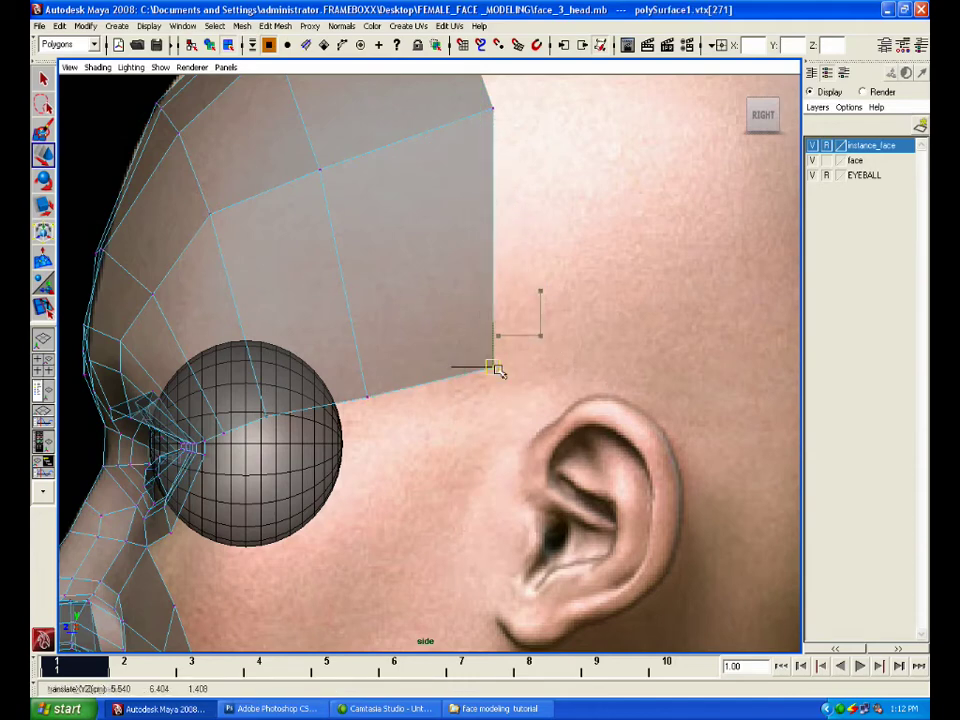
alt+middle_drag(566, 299, 604, 407)
drag(478, 176, 520, 253)
alt+middle_drag(549, 203, 565, 295)
drag(493, 172, 514, 194)
drag(502, 180, 493, 189)
Move the two outer vertices of the new row out to the head's outline in the front view, fine-tuning each one
drag(497, 306, 612, 630)
key(space)
key(space)
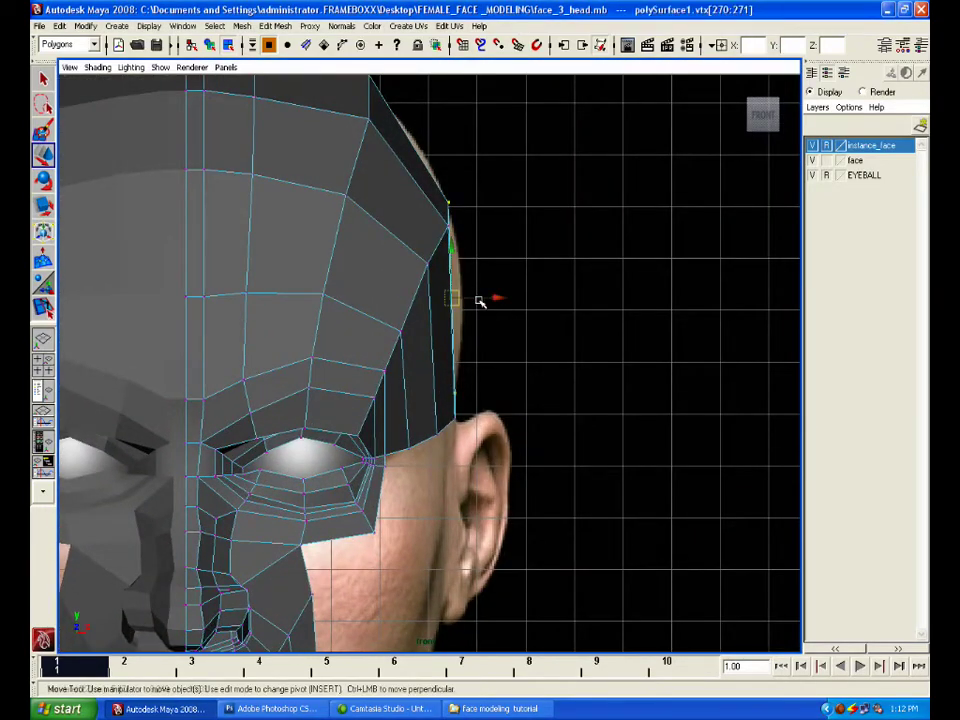
drag(479, 301, 489, 300)
drag(427, 412, 470, 427)
click(461, 393)
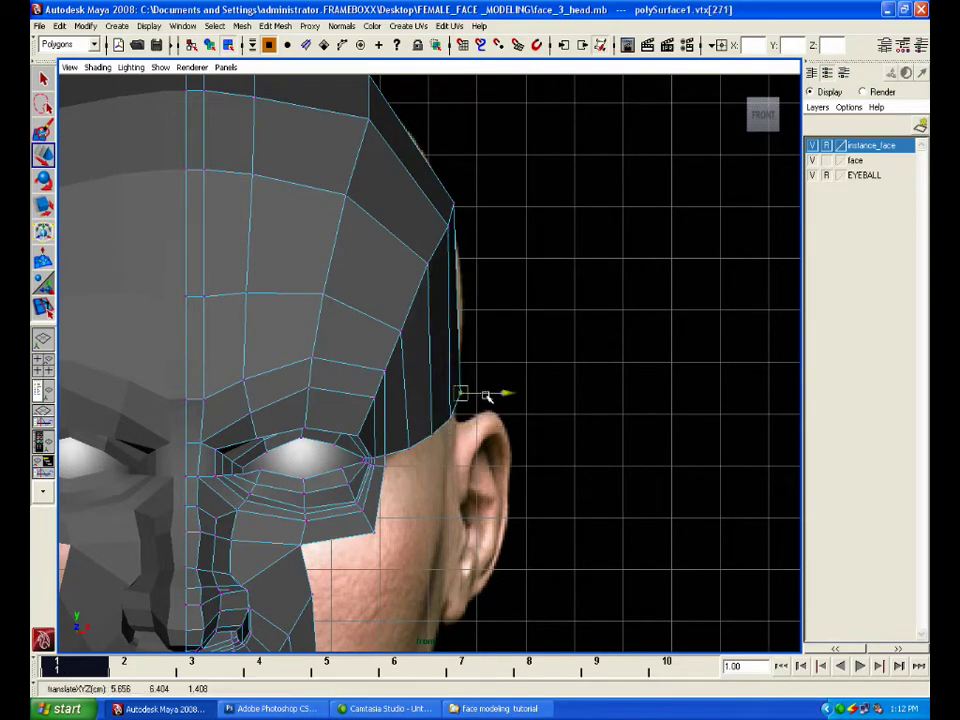
click(458, 207)
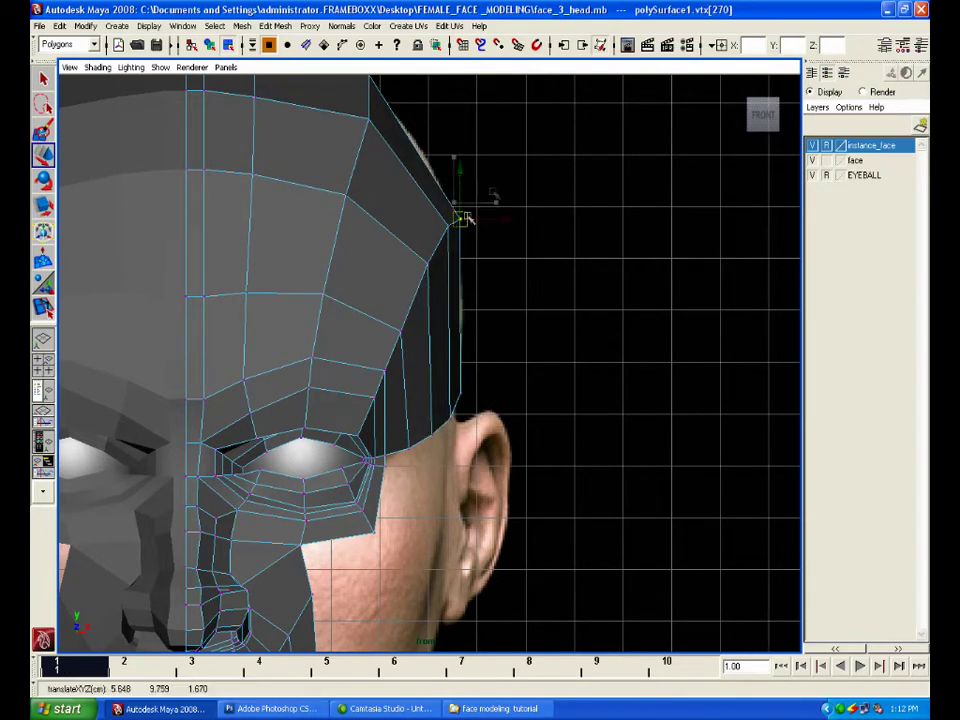
Adjust the new row's upper vertices in the front view and straighten the inner vertical edge line below them
alt+middle_drag(420, 103, 463, 300)
drag(444, 287, 445, 288)
drag(412, 270, 425, 291)
drag(292, 222, 321, 271)
mouse_move(299, 242)
mouse_down()
mouse_move(316, 235)
mouse_move(315, 243)
mouse_up()
click(298, 294)
drag(327, 294, 329, 294)
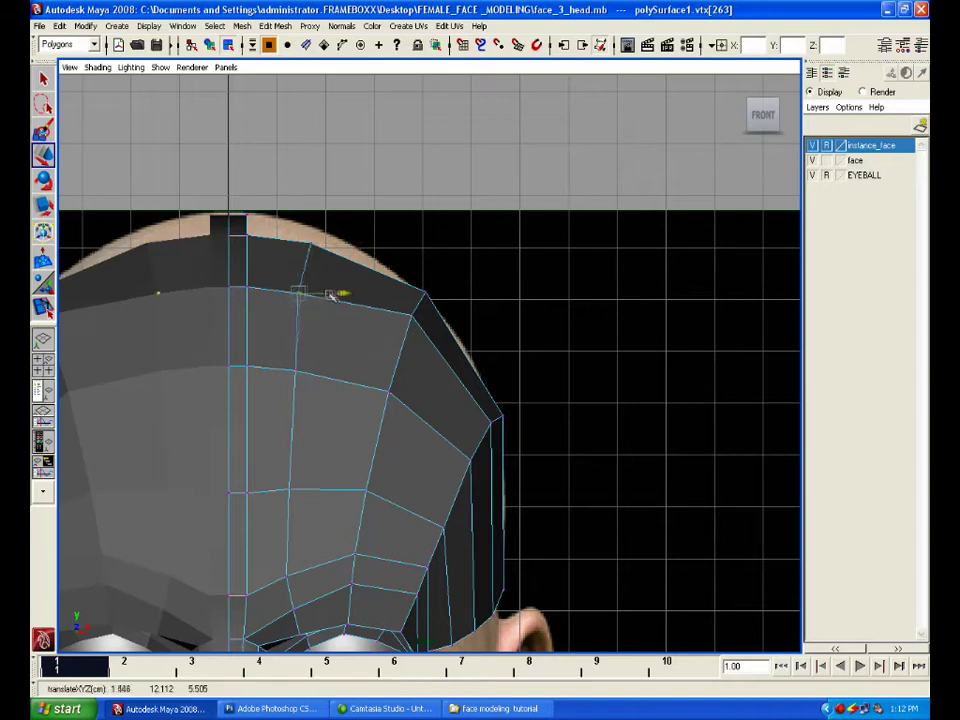
drag(289, 354, 325, 373)
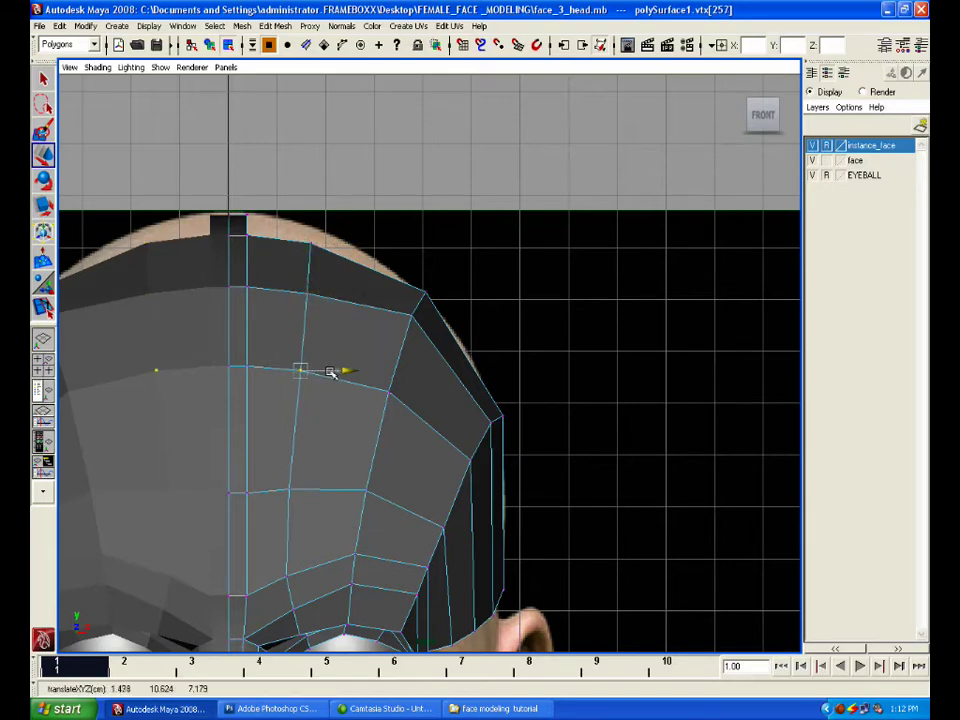
Nudge the upper corner and outer temple vertices in the front view to smooth the outer contour
alt+middle_drag(419, 422, 429, 366)
scroll(425, 370, up, 1)
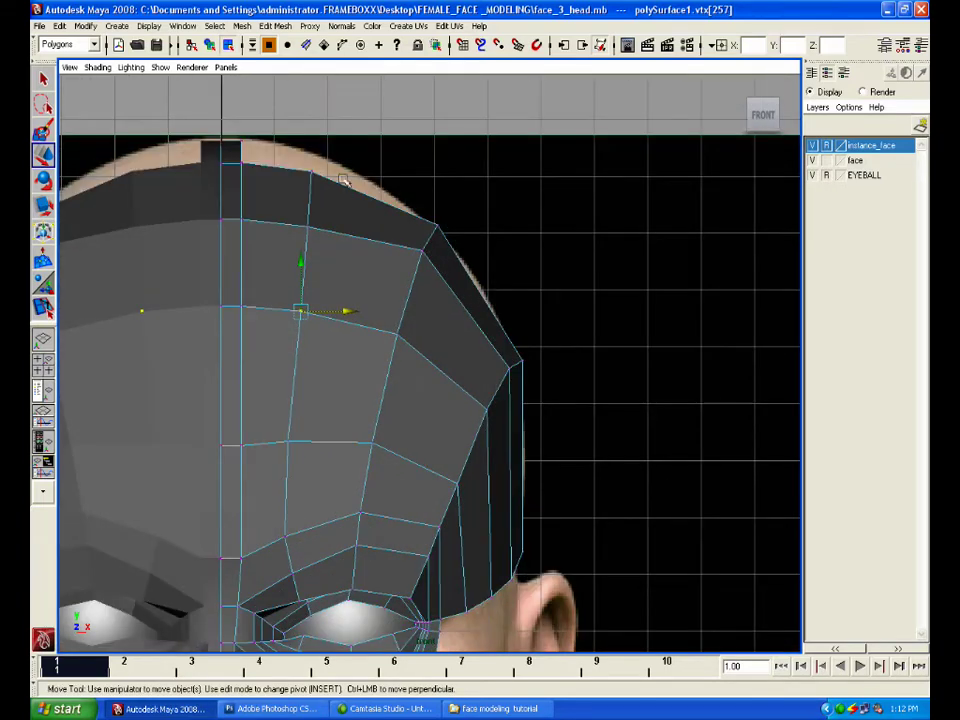
alt+middle_drag(343, 180, 428, 296)
drag(397, 286, 398, 271)
click(518, 328)
drag(516, 330, 512, 339)
alt+middle_drag(616, 432, 578, 367)
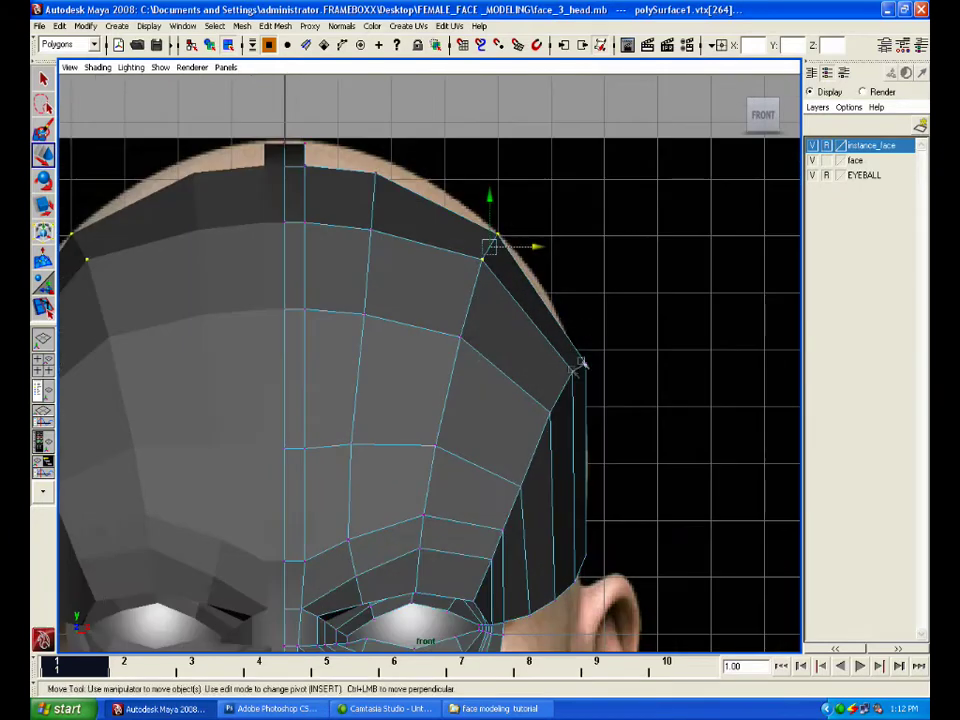
click(571, 371)
drag(573, 371, 574, 377)
click(632, 362)
Raise the upper corner and inner top vertex pairs toward the skull outline, and shift a side temple vertex outward in the front view
drag(445, 186, 531, 306)
drag(493, 245, 501, 237)
drag(364, 148, 393, 250)
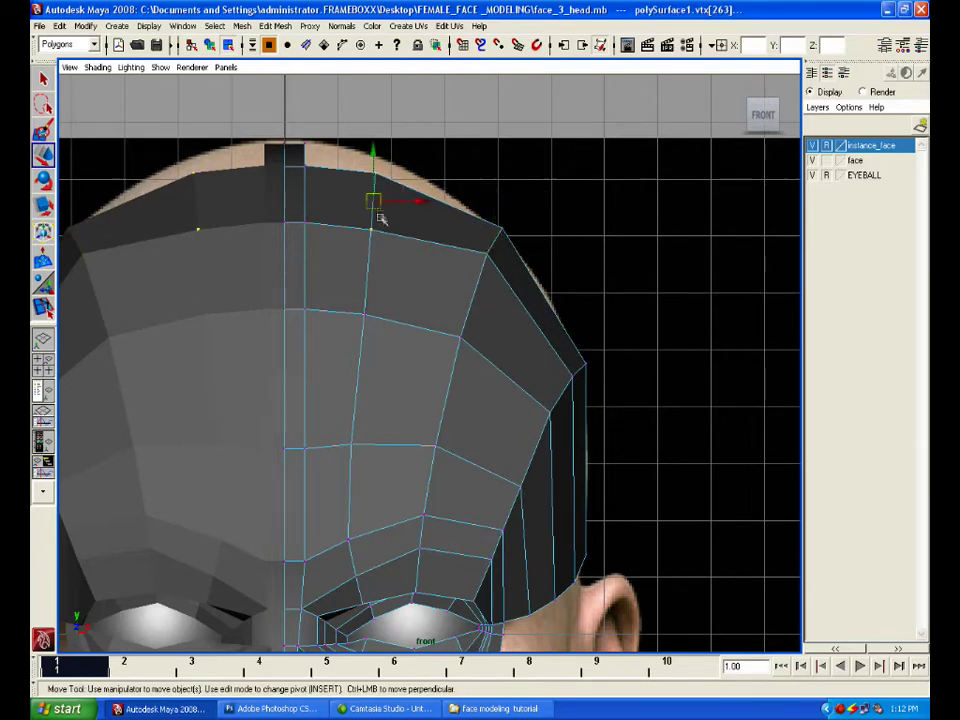
drag(379, 199, 381, 191)
drag(537, 406, 561, 427)
drag(553, 414, 558, 415)
click(583, 343)
alt+middle_drag(583, 343, 631, 401)
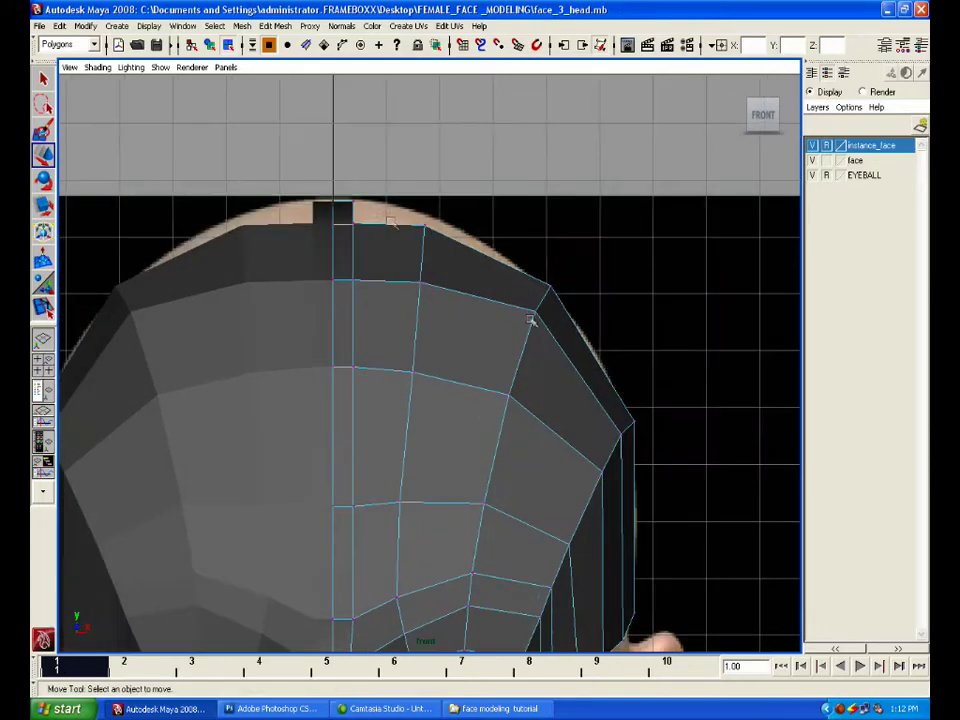
Reposition the rear top vertex beside the central strip in the perspective view
key(space)
key(space)
scroll(564, 253, up, 5)
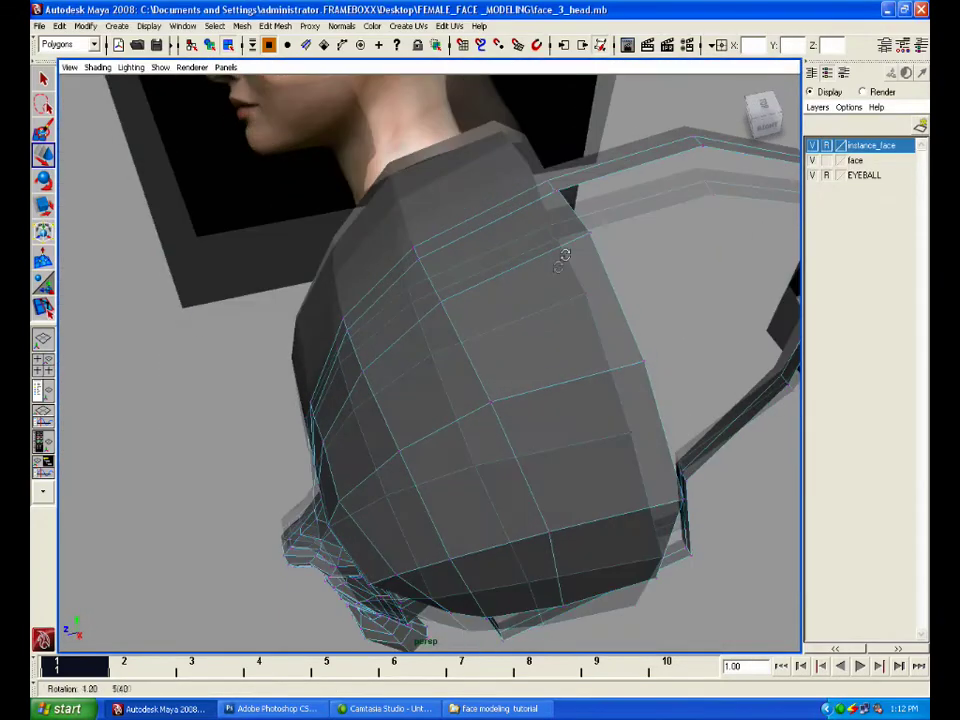
click(656, 153)
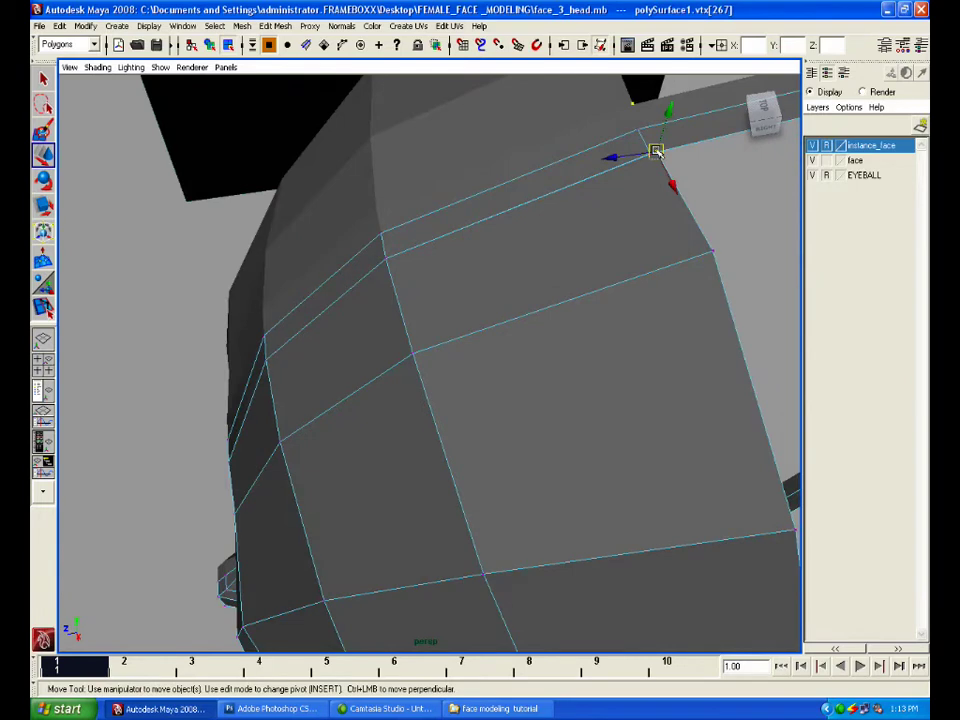
drag(656, 153, 644, 157)
click(694, 192)
scroll(694, 192, down, 4)
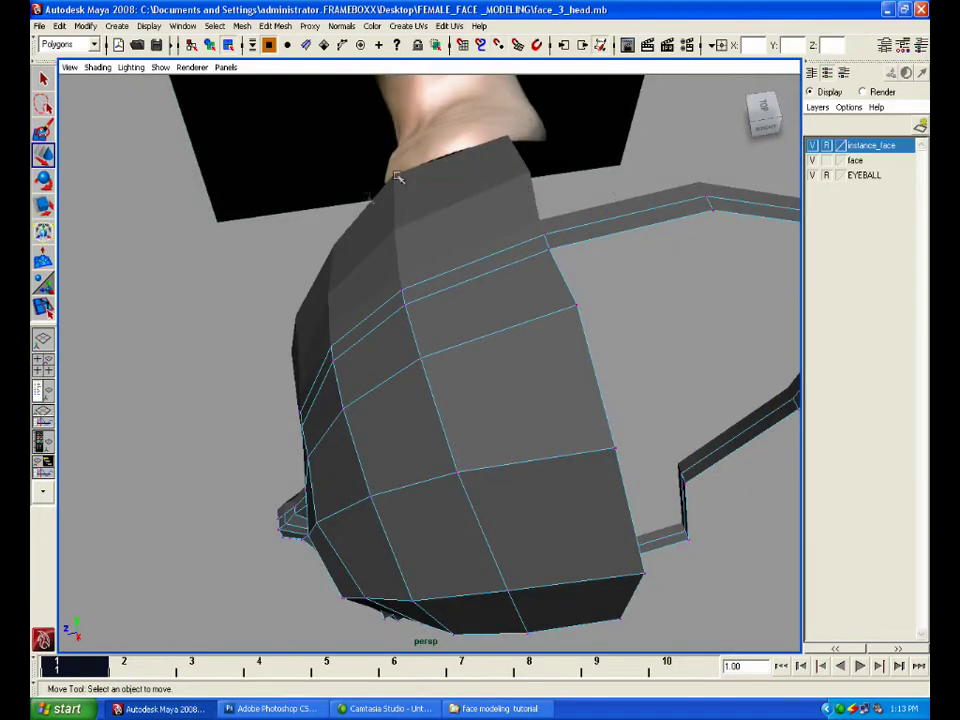
drag(352, 167, 714, 430)
key(space)
drag(382, 368, 358, 396)
click(611, 289)
Preview the head mesh smoothed from several angles, and return it to the unsmoothed display
scroll(606, 317, down, 4)
alt+drag(606, 317, 592, 314)
right_drag(522, 295, 550, 277)
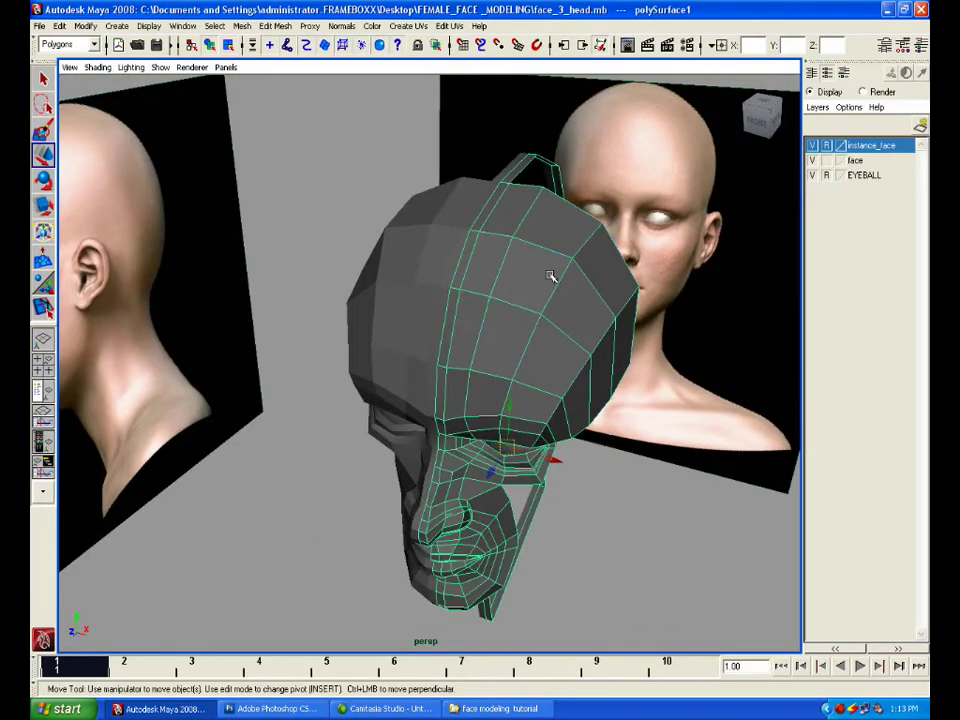
key(3)
scroll(508, 305, up, 3)
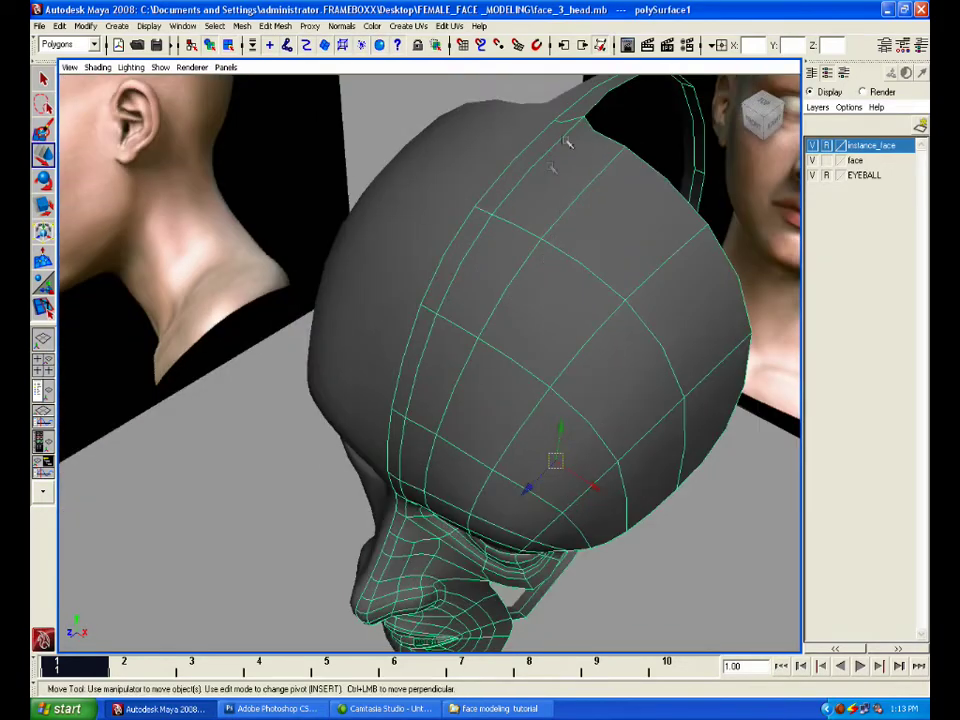
alt+drag(596, 124, 690, 210)
right_drag(640, 212, 666, 204)
alt+drag(666, 204, 641, 214)
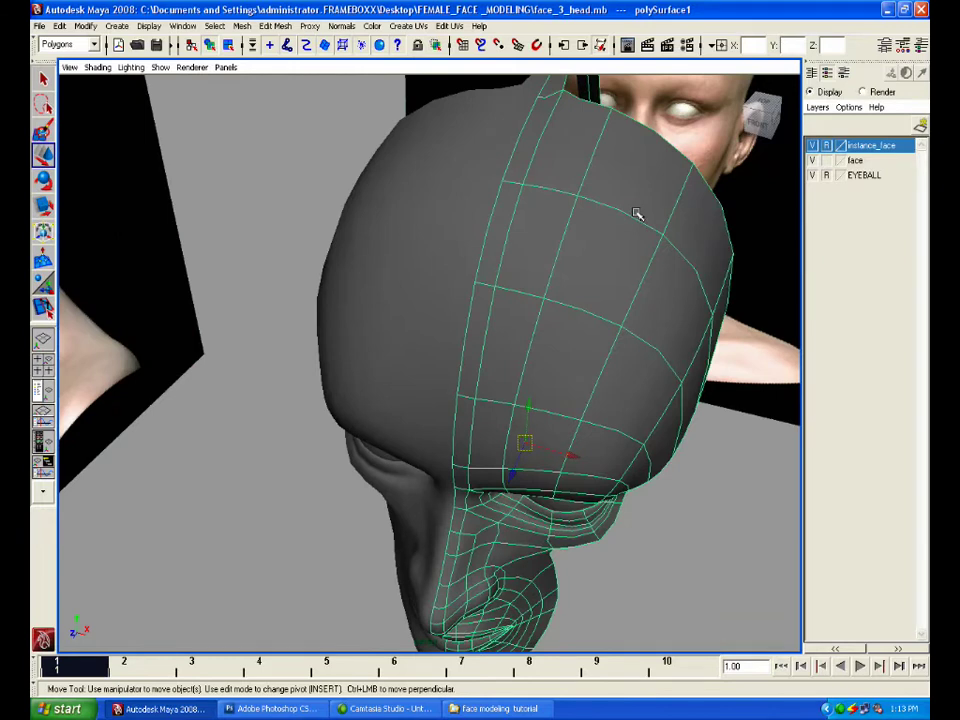
key(1)
Try to move the upper rear border edges forward in the perspective view, and undo the move
right_drag(583, 175, 574, 99)
alt+drag(574, 99, 606, 133)
mouse_move(606, 133)
right_down()
mouse_move(611, 124)
mouse_move(598, 129)
right_up()
click(594, 133)
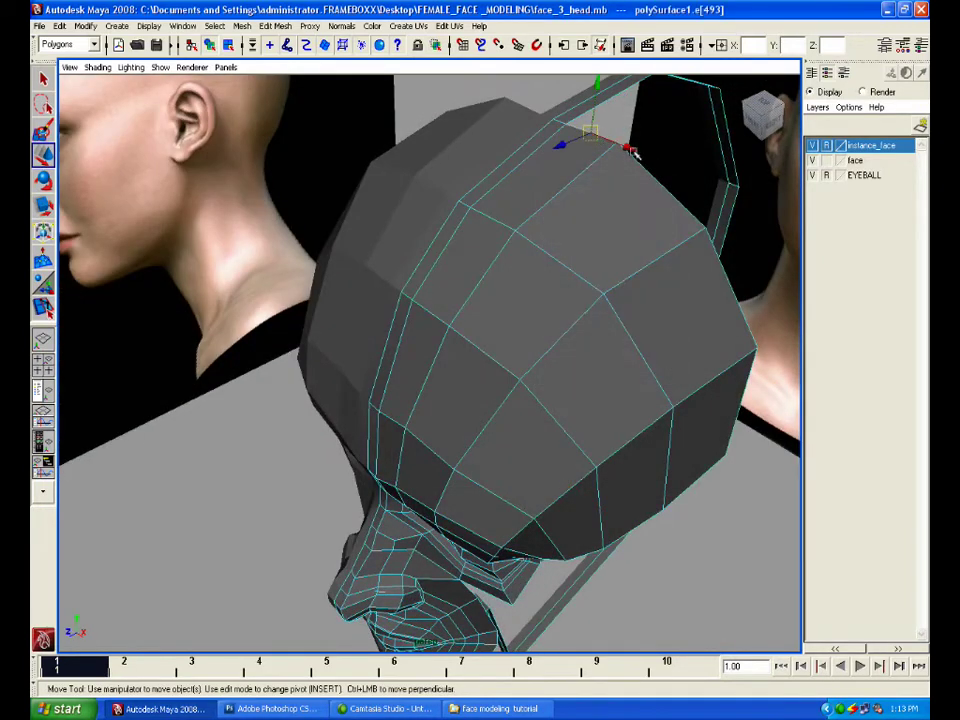
alt+drag(648, 174, 536, 231)
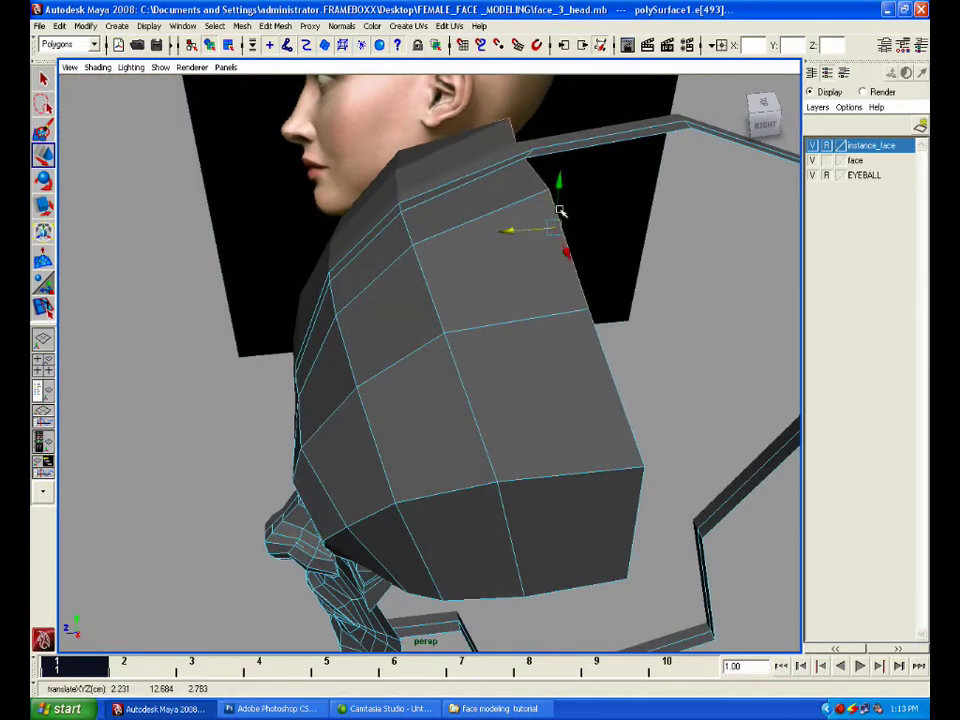
key(ctrl+z)
Move the two upper rear border vertices forward along the head's depth in the perspective view
right_drag(553, 179, 521, 177)
click(561, 188)
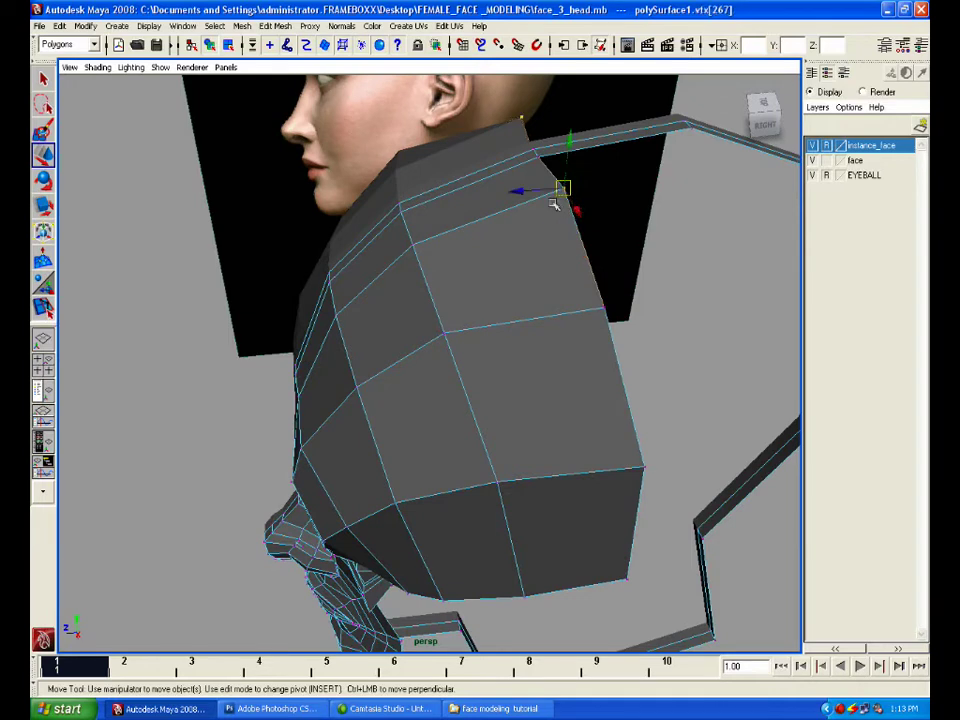
drag(543, 191, 530, 195)
drag(574, 253, 634, 350)
drag(586, 311, 565, 314)
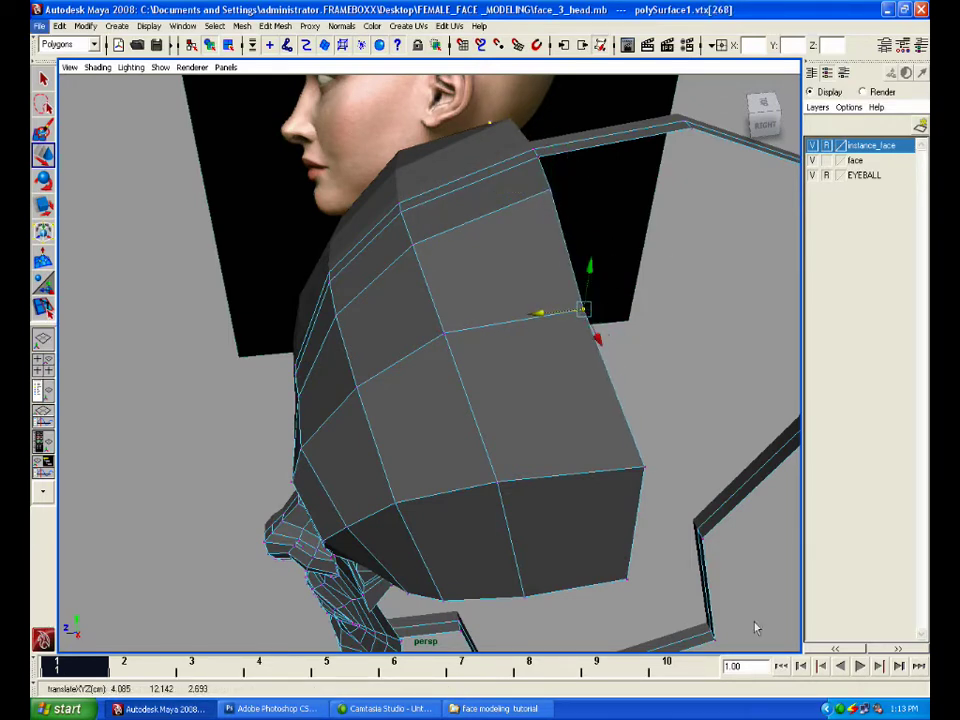
Shift the middle vertex of the rear border forward in the side view
alt+drag(756, 628, 681, 493)
click(643, 318)
key(space)
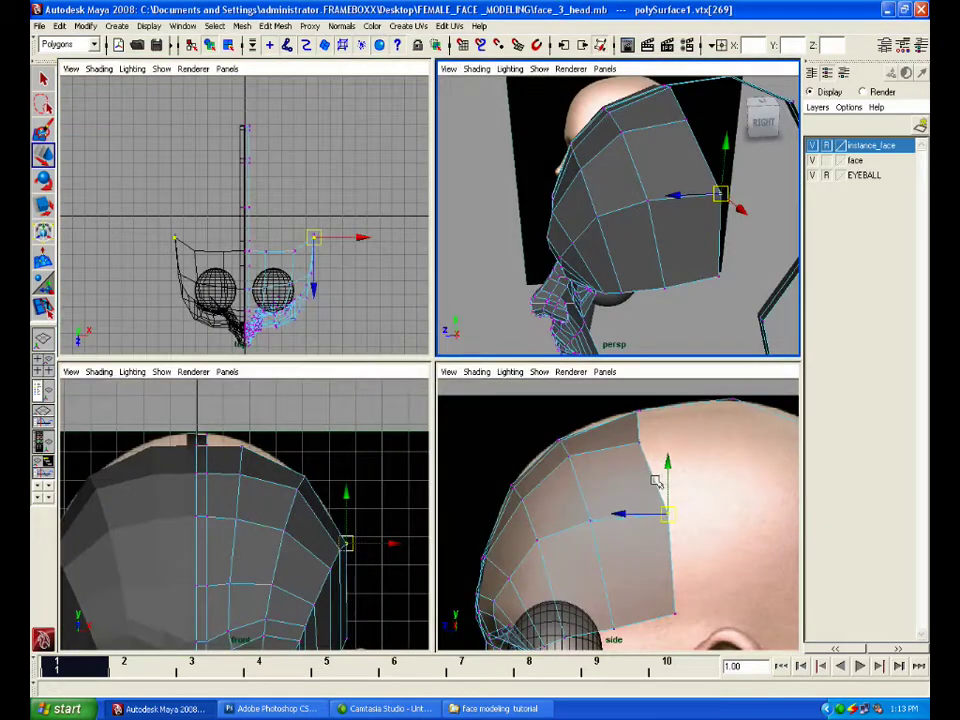
key(space)
shift+drag(611, 268, 521, 574)
drag(500, 424, 459, 433)
Move the lower rear border vertices forward in the side view, and lower the bottom corner vertex slightly
click(398, 522)
drag(396, 520, 451, 602)
drag(419, 562, 395, 563)
click(498, 527)
drag(499, 528, 471, 543)
scroll(527, 458, down, 4)
alt+middle_drag(527, 458, 455, 434)
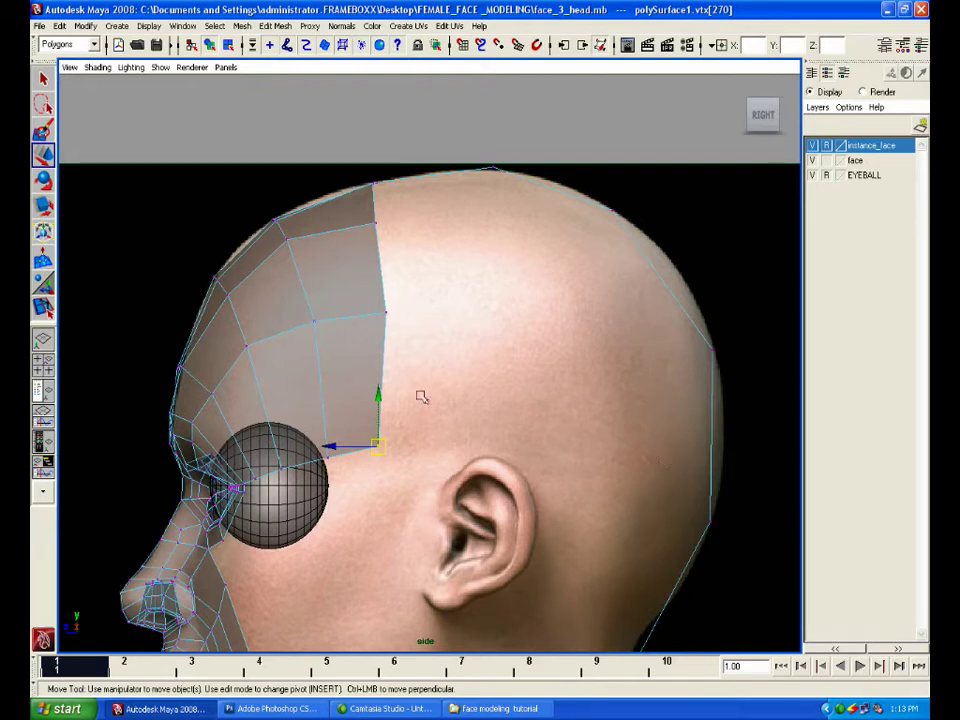
drag(378, 445, 379, 455)
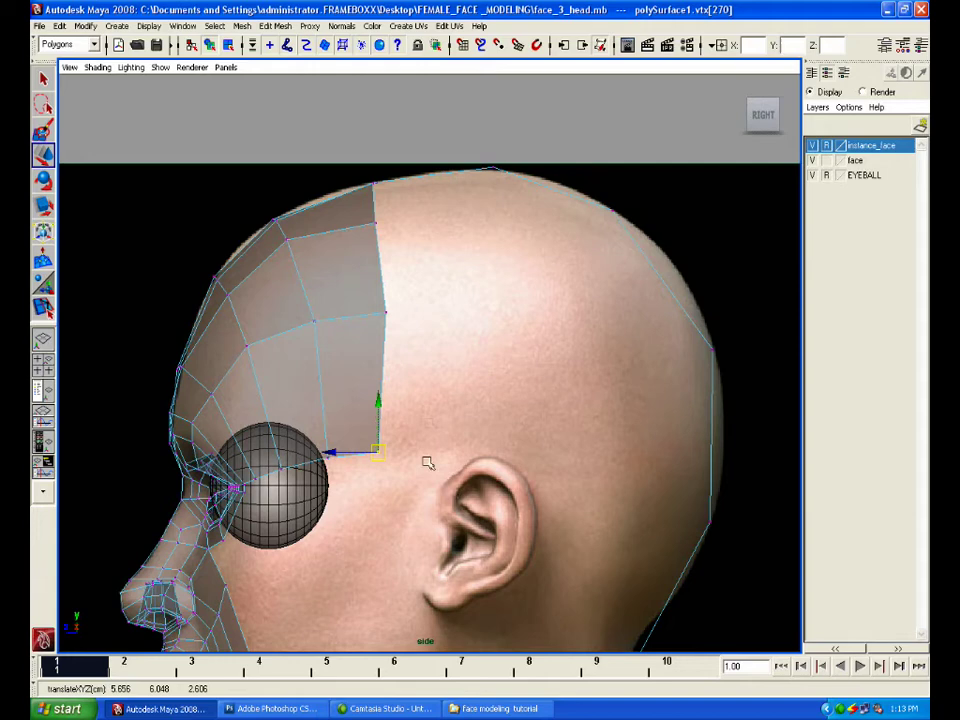
Adjust the upper rear border vertex and the central strip vertices above it in the side view
click(377, 226)
drag(377, 226, 385, 218)
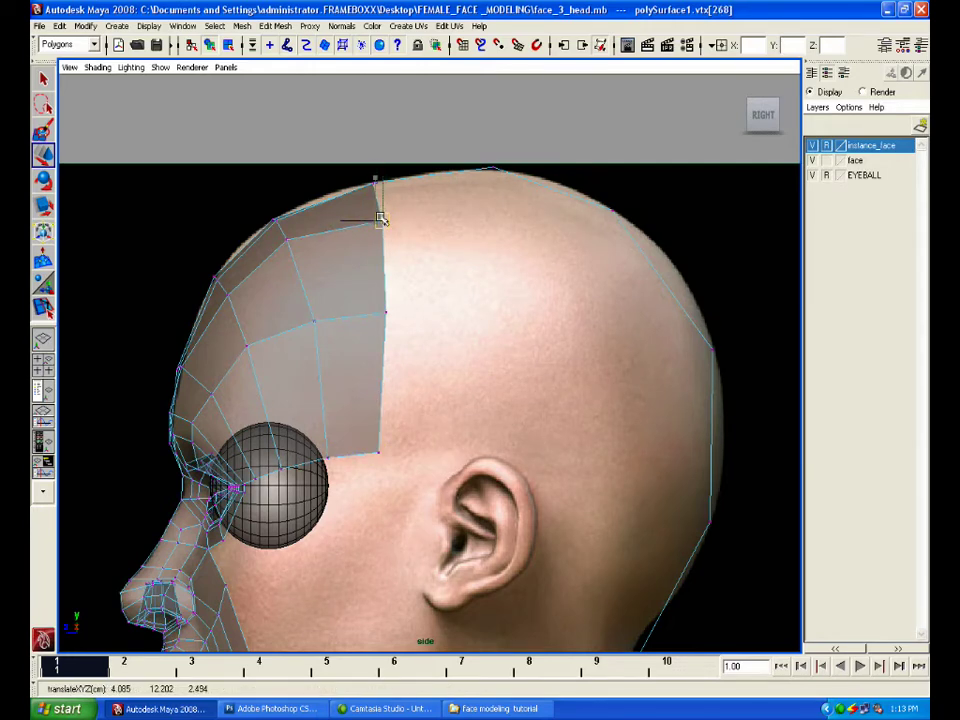
click(436, 226)
scroll(439, 229, up, 2)
alt+middle_drag(439, 229, 527, 377)
scroll(531, 330, up, 5)
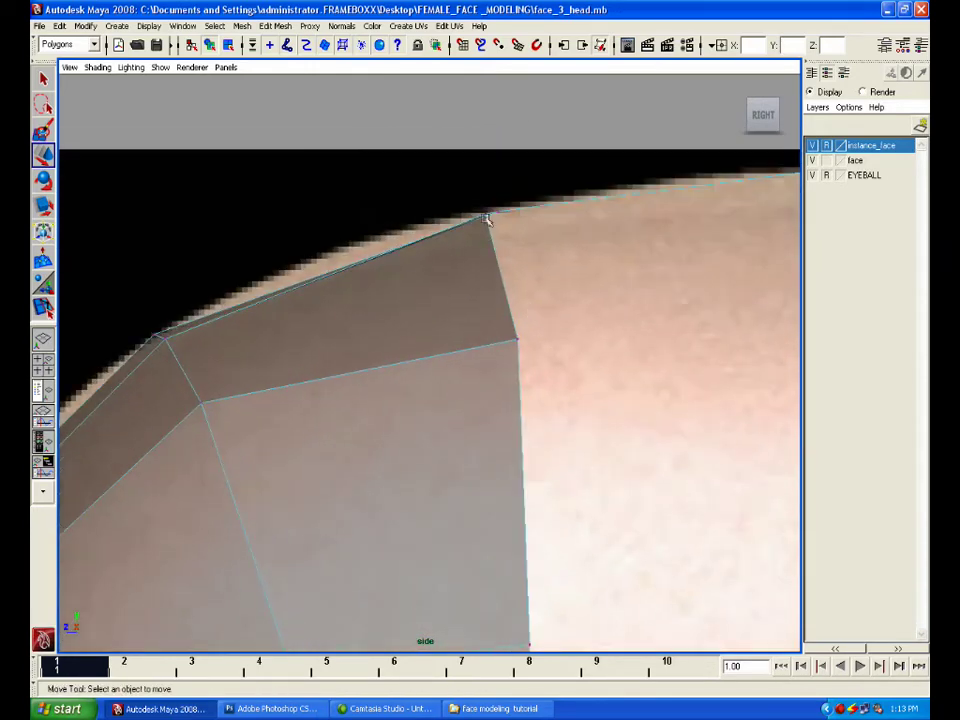
click(496, 207)
drag(467, 210, 459, 212)
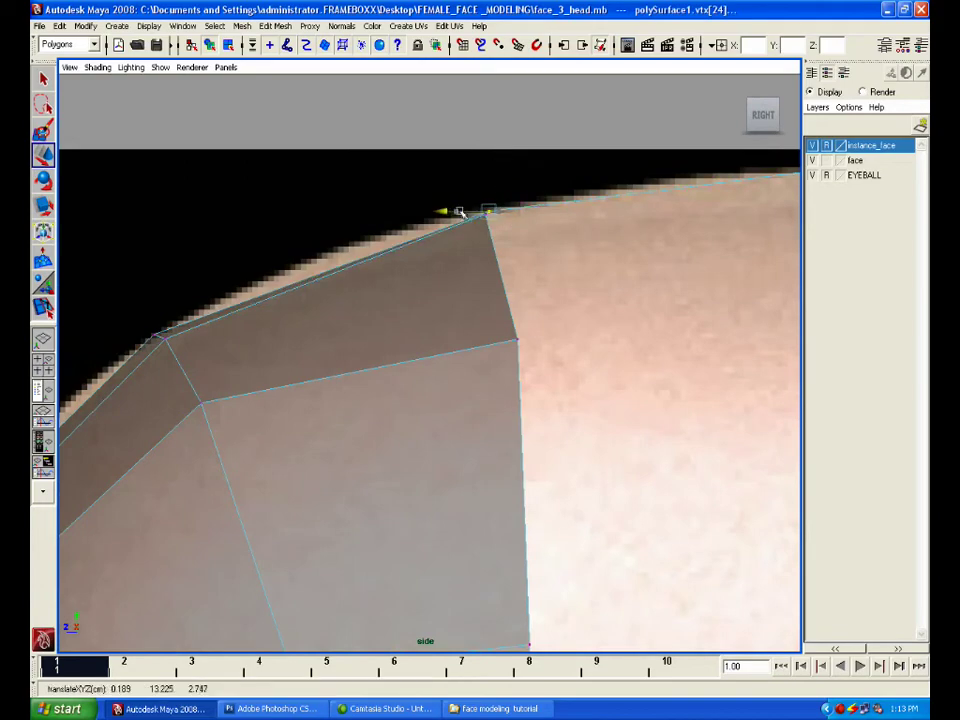
click(566, 212)
Extrude the rear border edges of the upper skull and pull them backward level with the next top-strip vertex in the side view
key(space)
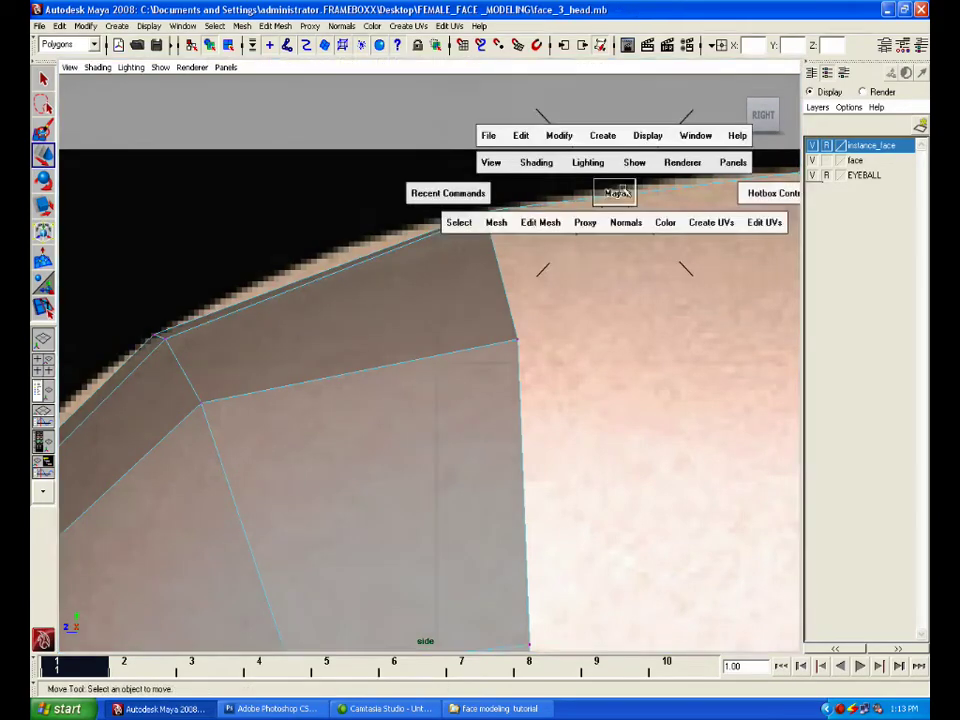
drag(613, 191, 615, 160)
alt+drag(645, 229, 668, 243)
alt+middle_drag(668, 243, 673, 272)
alt+drag(673, 272, 545, 259)
mouse_move(542, 258)
right_down()
mouse_move(542, 232)
mouse_move(545, 240)
right_up()
click(553, 260)
alt+drag(591, 336, 594, 282)
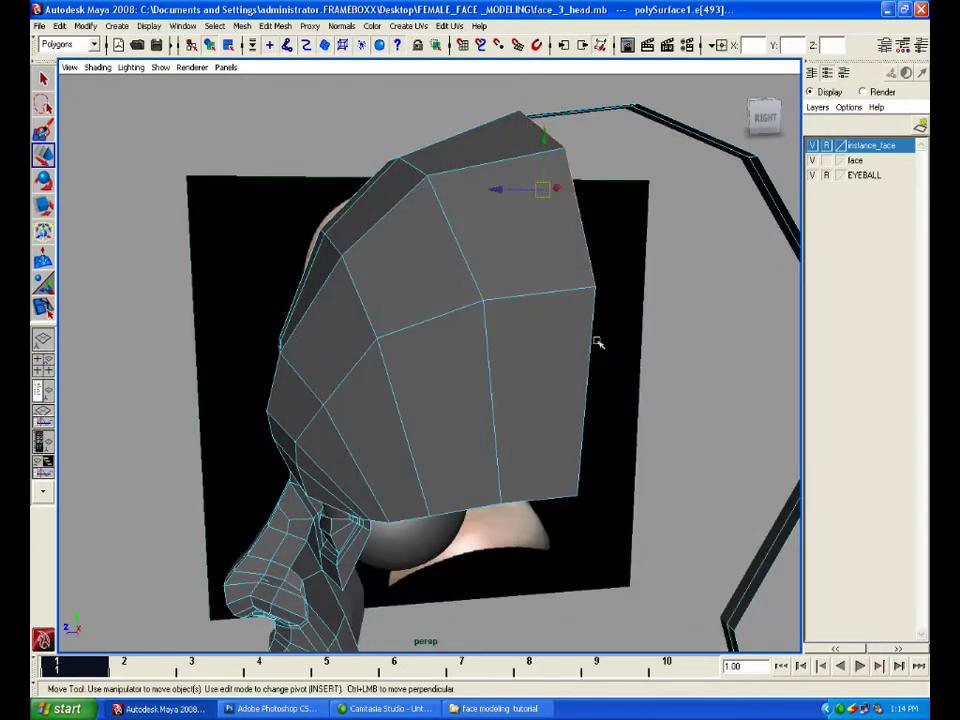
key(space)
click(388, 391)
click(402, 416)
key(space)
key(space)
scroll(596, 431, down, 5)
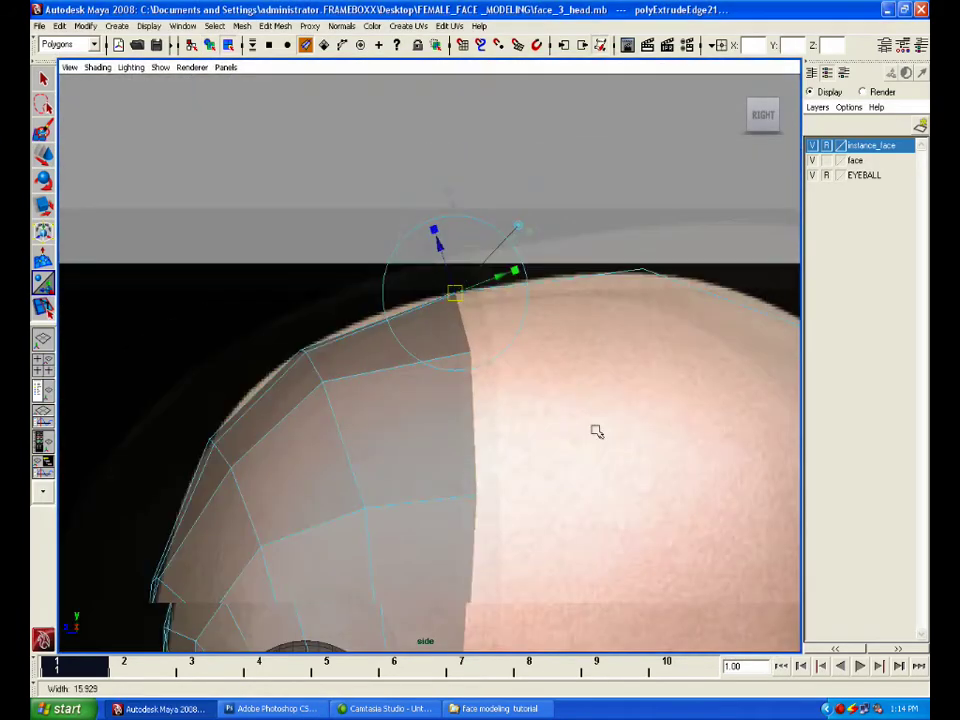
alt+middle_drag(588, 424, 579, 324)
key(w)
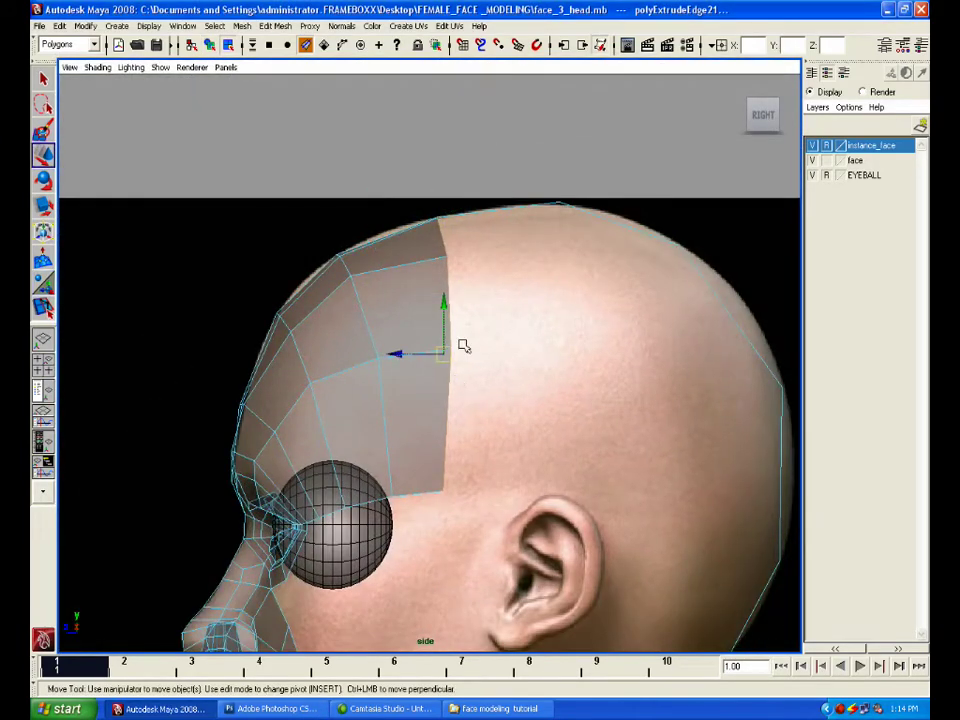
middle_drag(459, 347, 569, 340)
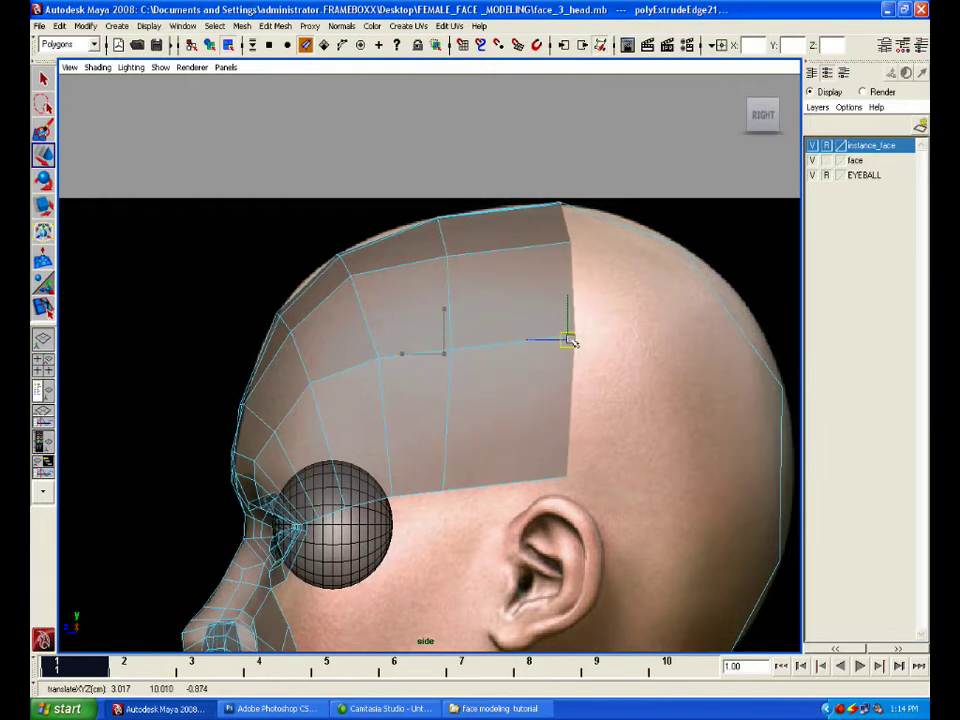
Shift the new lower rear corner vertex forward and the preceding bottom vertex backward in the side view
right_drag(567, 451, 553, 440)
click(568, 480)
middle_drag(568, 482, 558, 488)
click(443, 490)
middle_drag(447, 492, 462, 492)
click(564, 498)
drag(553, 473, 566, 499)
middle_drag(566, 499, 562, 501)
Move the middle and upper vertices of the new rear border slightly forward in the side view
drag(566, 332, 579, 341)
middle_drag(579, 340, 568, 338)
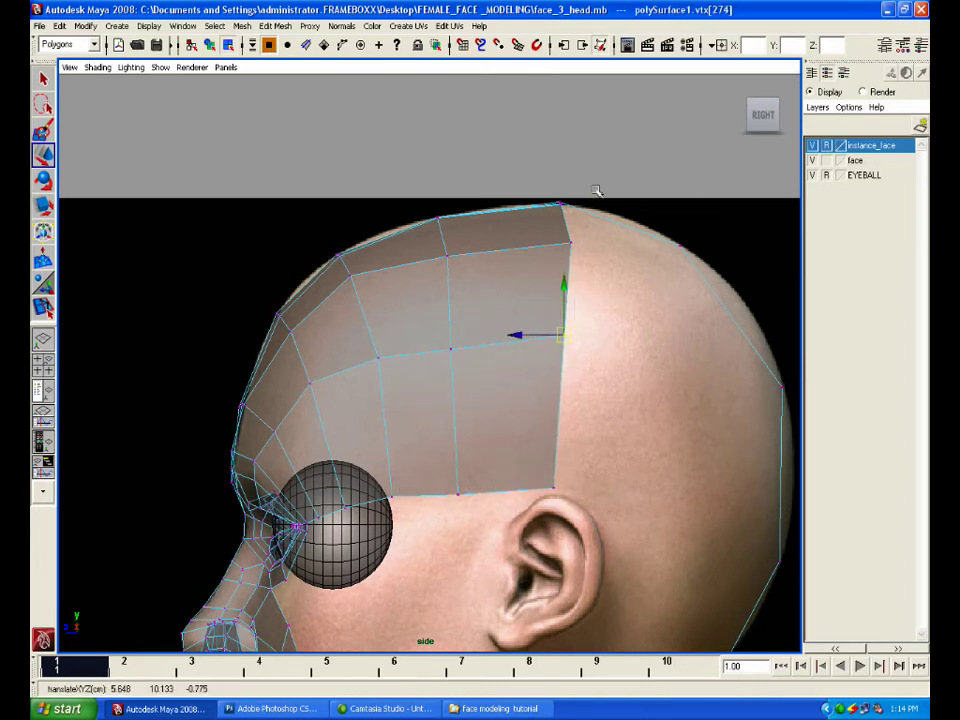
drag(566, 237, 576, 246)
middle_drag(576, 245, 573, 242)
Snap the new border's top inner vertex onto the central strip vertex and merge the two
alt+drag(640, 181, 613, 271)
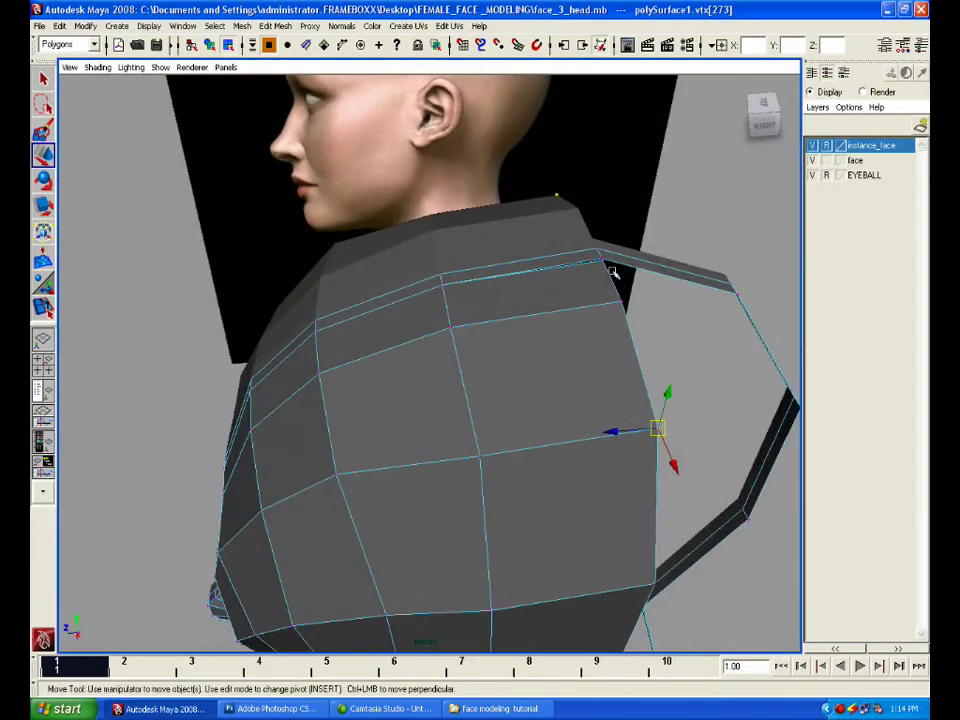
scroll(605, 263, up, 5)
alt+middle_drag(608, 266, 405, 383)
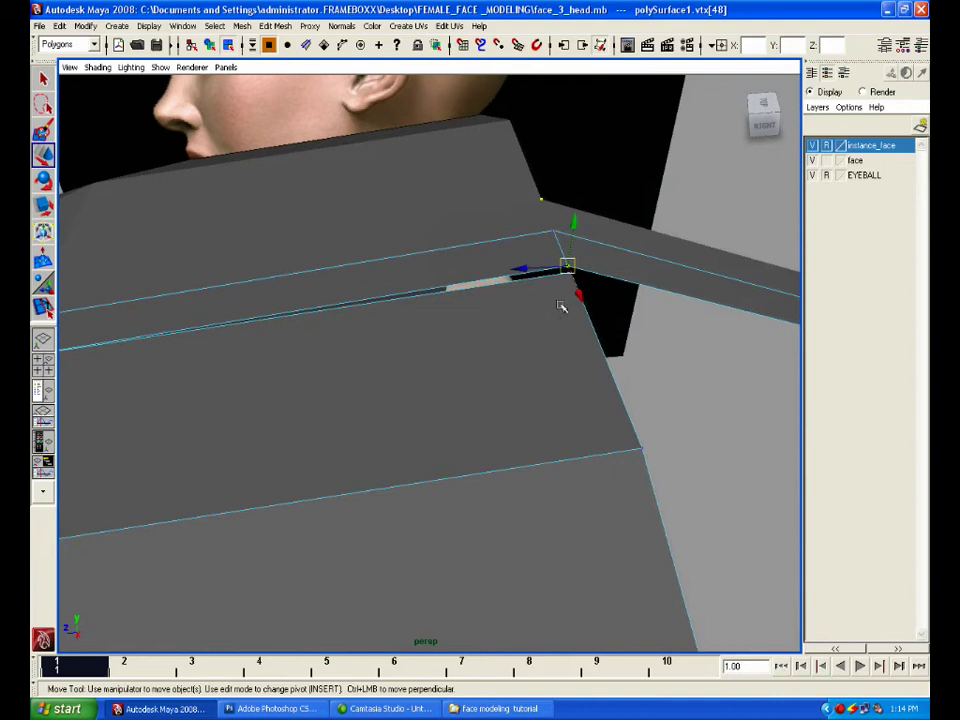
click(634, 308)
click(573, 272)
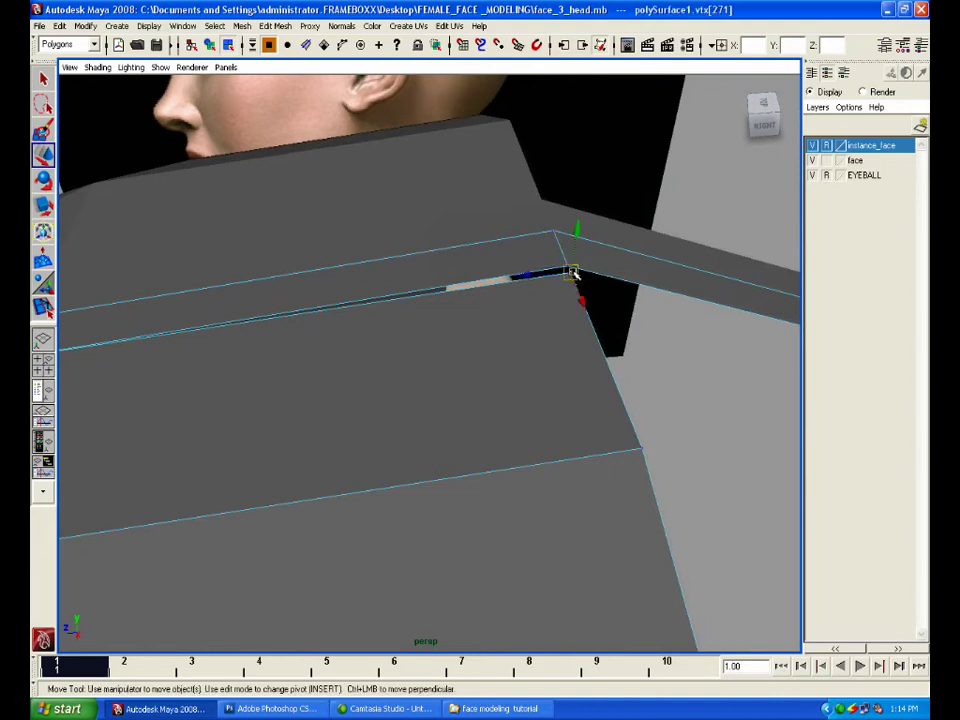
drag(573, 272, 567, 264)
drag(529, 191, 654, 330)
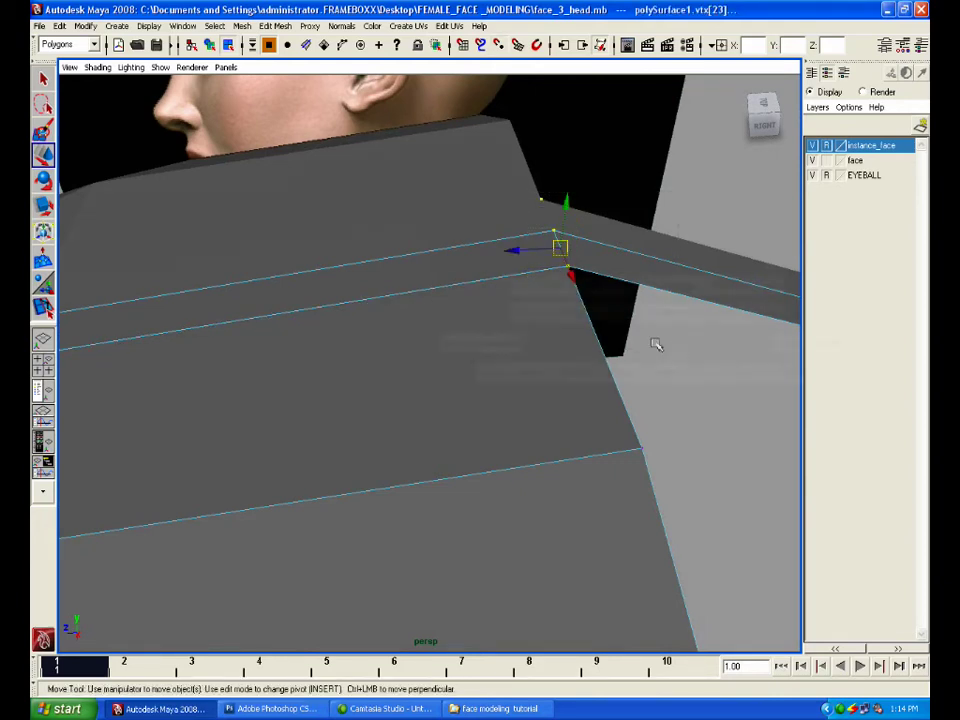
key(space)
click(490, 346)
click(513, 367)
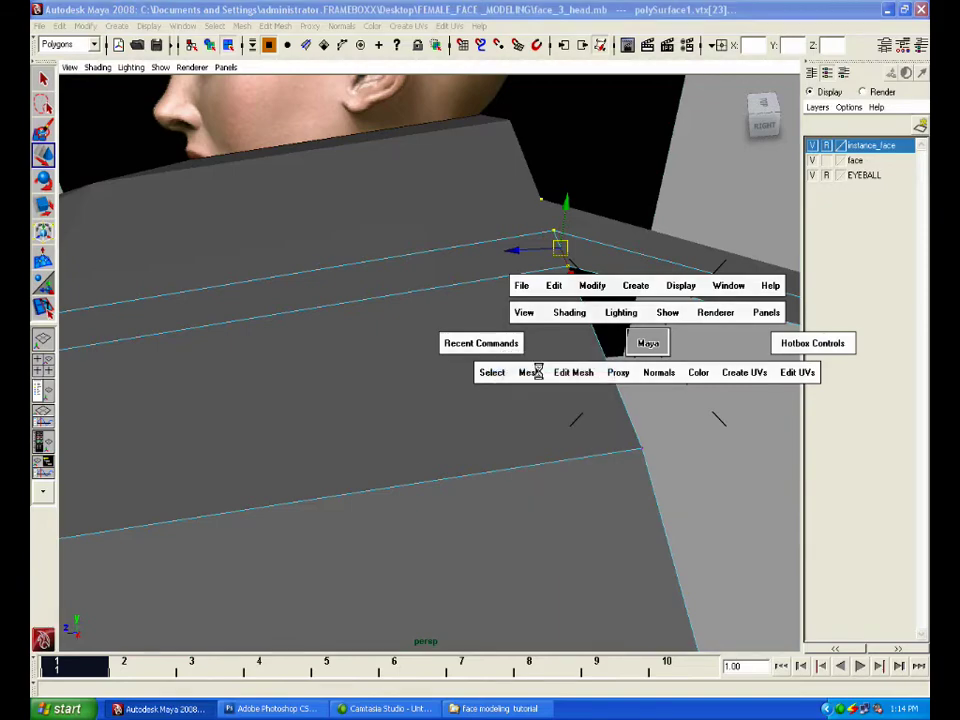
scroll(664, 418, down, 5)
Turn on X-Ray shading in the front view with the lower rear corner vertex selected
alt+drag(664, 418, 510, 355)
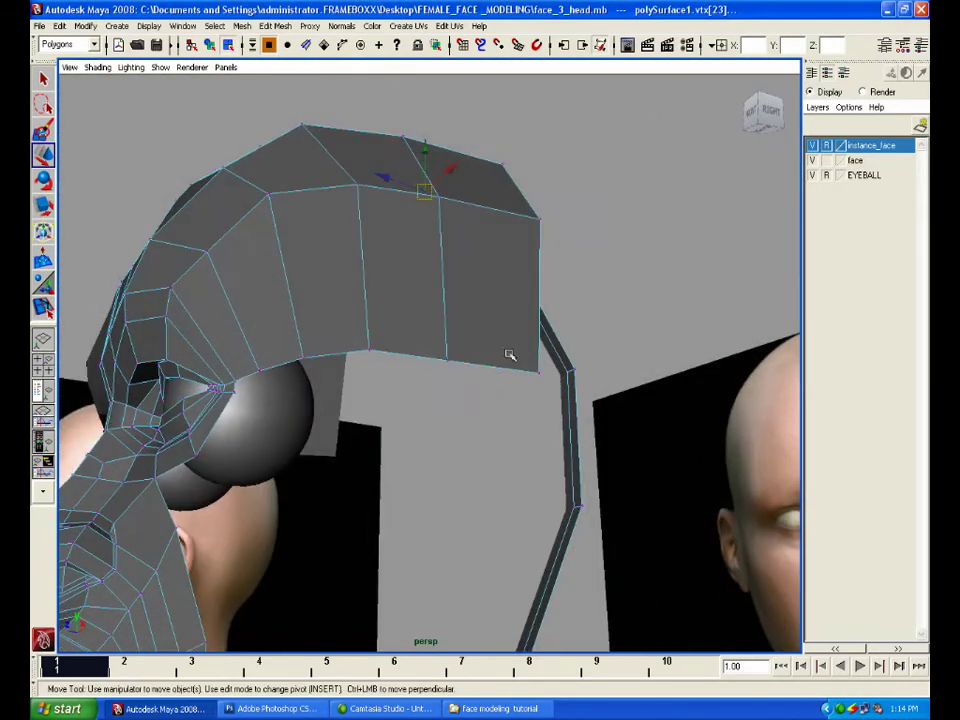
drag(541, 400, 550, 405)
key(space)
key(space)
alt+middle_drag(566, 468, 560, 288)
key(space)
drag(207, 448, 280, 492)
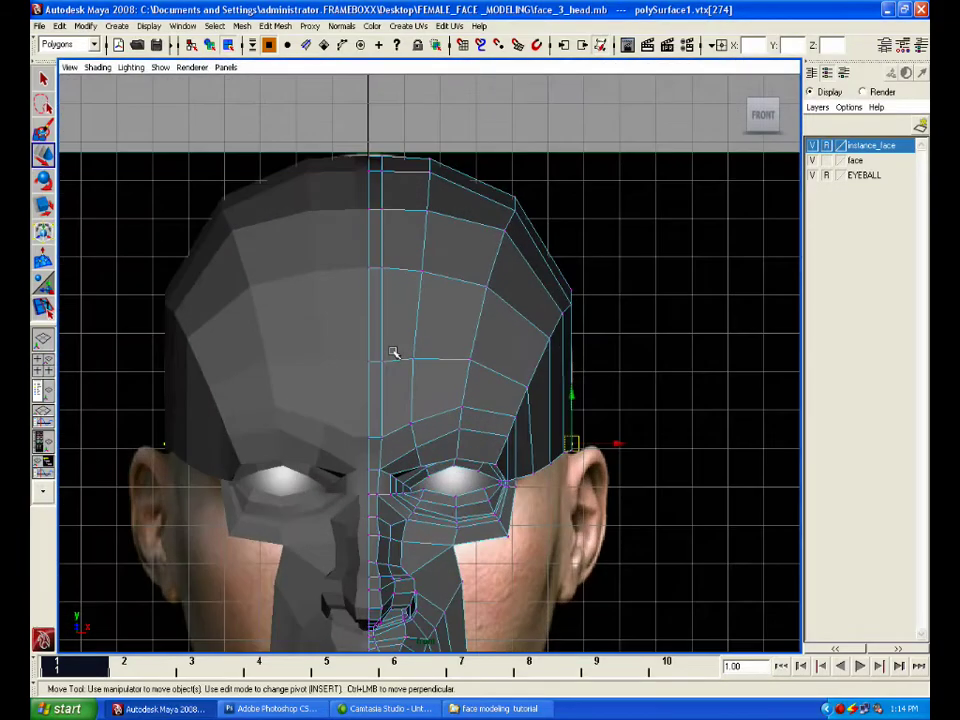
click(97, 67)
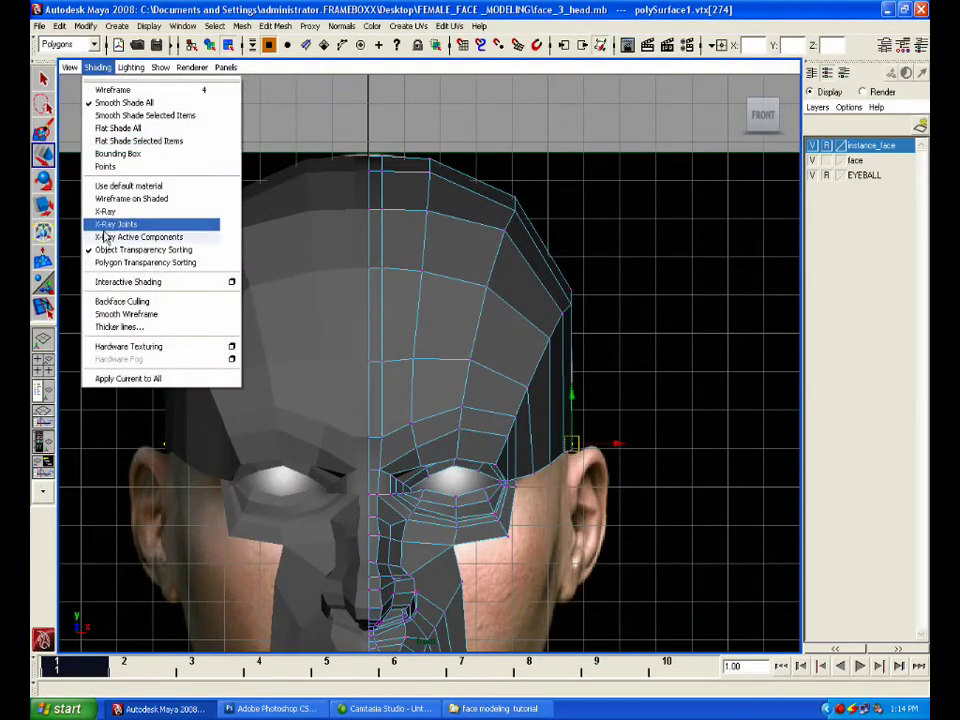
click(106, 212)
Move the bottom side vertices above the ear inward to match the head outline in the front view
alt+right_drag(300, 298, 769, 530)
alt+middle_drag(769, 530, 735, 471)
click(655, 430)
click(642, 448)
drag(688, 448, 680, 449)
click(657, 456)
click(628, 444)
click(642, 432)
drag(650, 435, 645, 435)
Adjust the side vertices at temple height to follow the head outline in the front view
alt+middle_drag(667, 316, 662, 370)
click(634, 223)
drag(637, 228, 633, 263)
click(626, 218)
click(636, 231)
click(622, 264)
click(671, 288)
click(598, 306)
drag(598, 306, 599, 309)
Fit the upper side vertices and the crown vertices near the central strip to the skull outline in the front view
alt+middle_drag(676, 304, 692, 493)
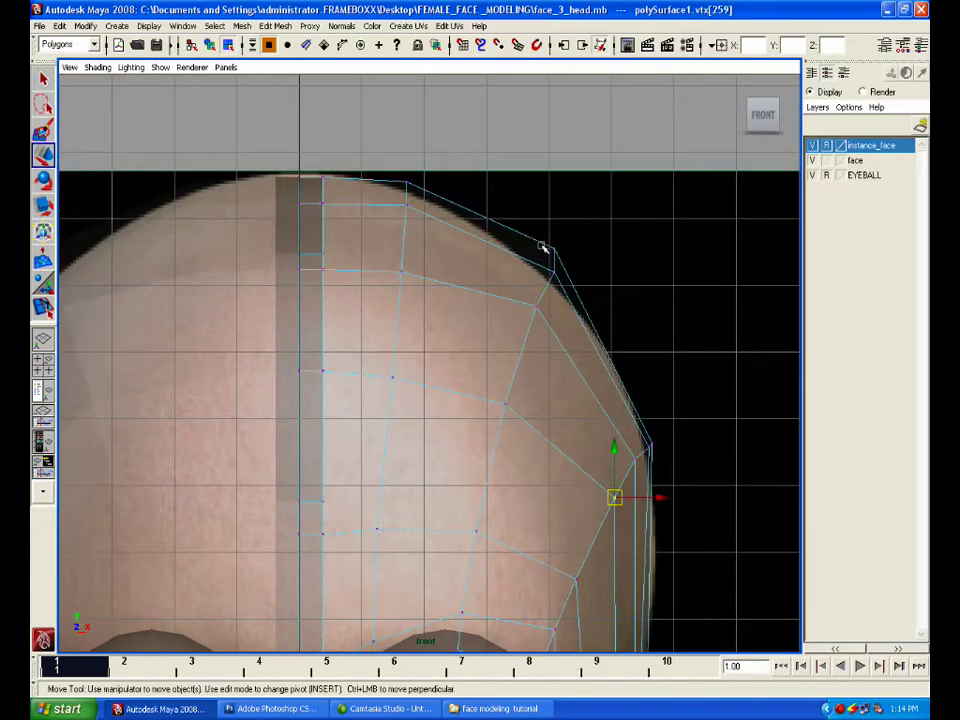
drag(558, 251, 563, 262)
drag(506, 227, 571, 340)
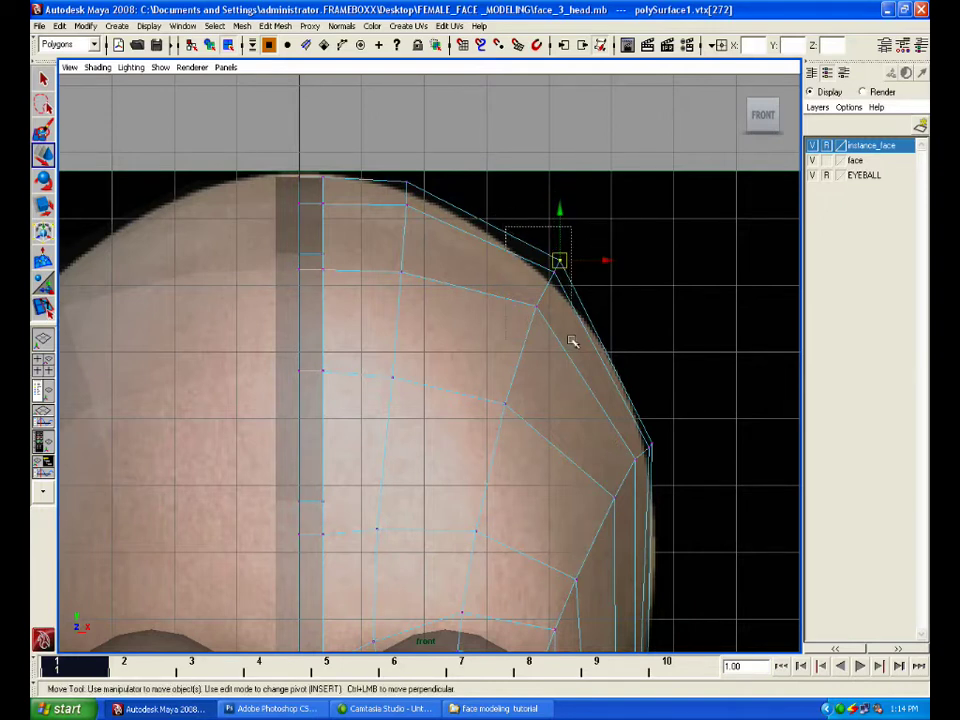
drag(551, 277, 549, 282)
drag(389, 162, 421, 219)
drag(405, 186, 426, 195)
click(393, 179)
click(542, 237)
drag(544, 247, 560, 282)
click(648, 320)
Adjust the upper forehead vertex just inside the skull outline in the front view
alt+middle_drag(664, 331, 662, 253)
scroll(655, 275, up, 1)
drag(528, 204, 546, 223)
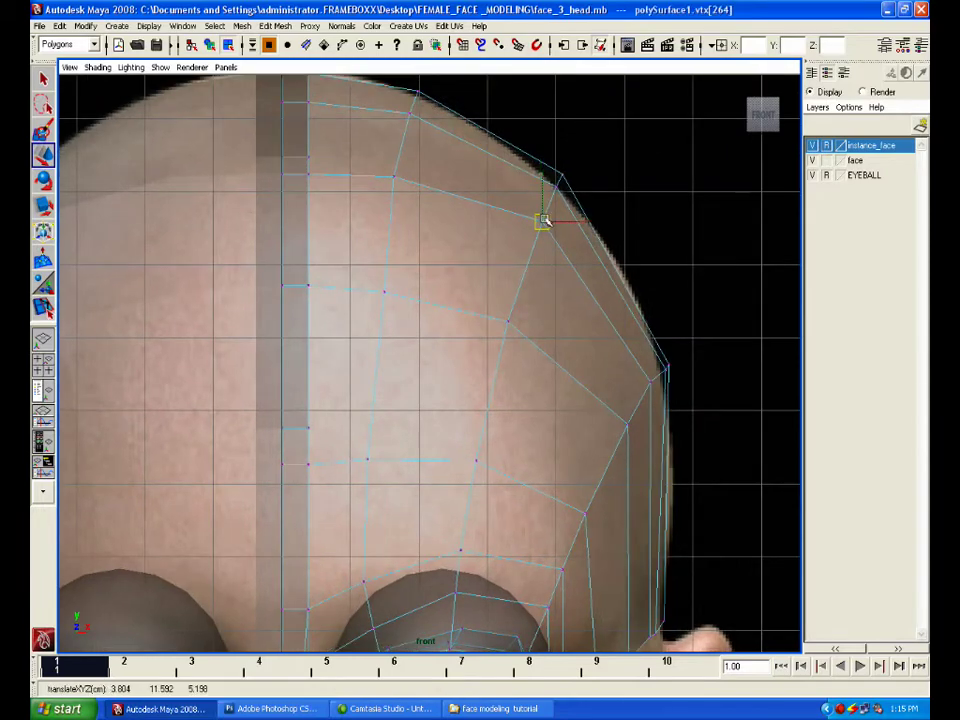
scroll(679, 315, down, 2)
alt+middle_drag(683, 335, 662, 251)
scroll(651, 381, up, 1)
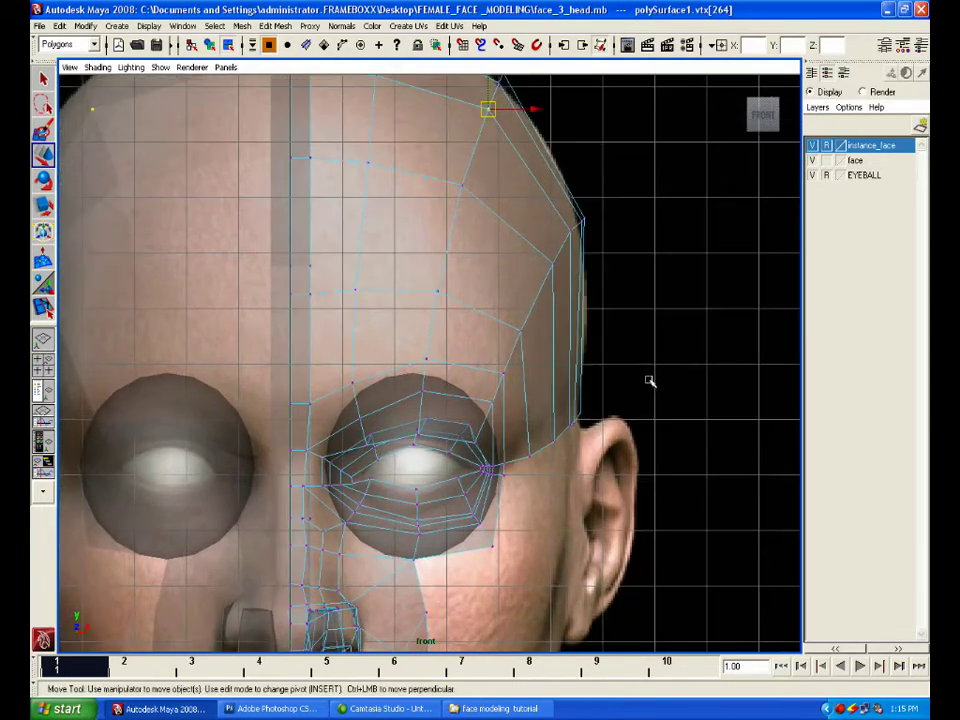
Select the rear border edges of the skull, extrude them, and pull the new edges backward in the perspective view
key(space)
key(space)
alt+middle_drag(669, 382, 619, 495)
right_drag(501, 197, 507, 166)
click(508, 166)
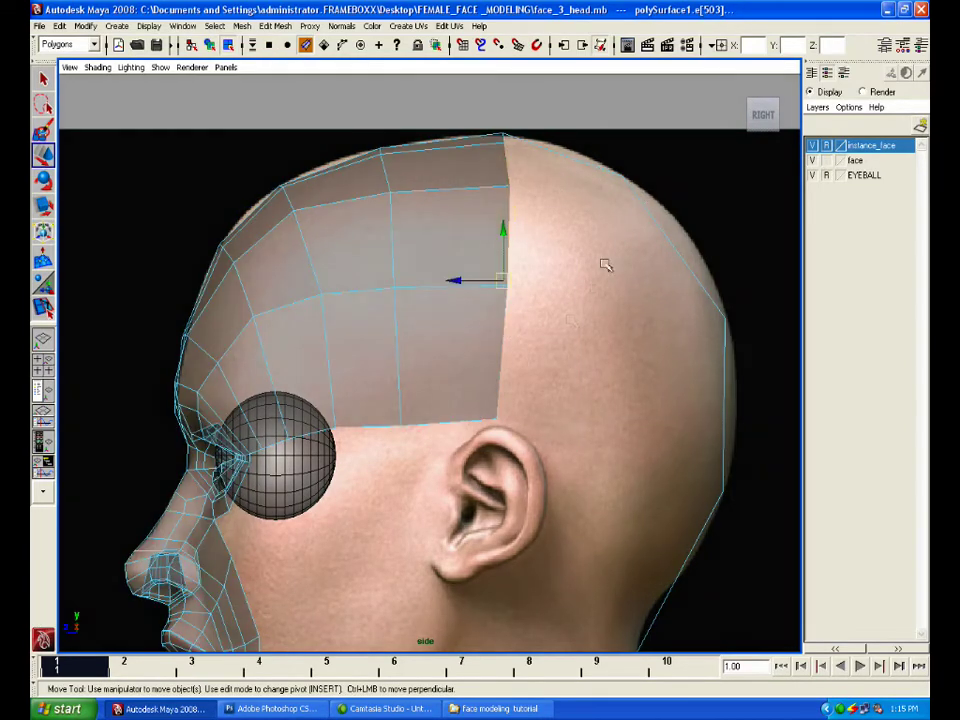
key(space)
key(space)
alt+drag(615, 253, 566, 345)
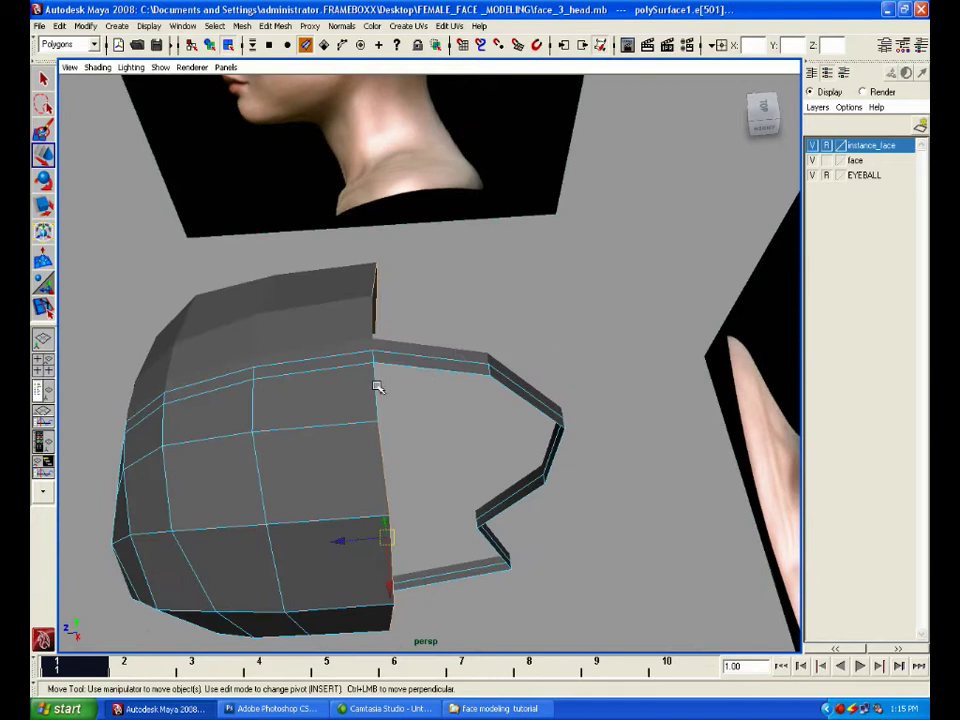
alt+drag(490, 450, 497, 385)
key(space)
click(317, 352)
drag(340, 374, 388, 383)
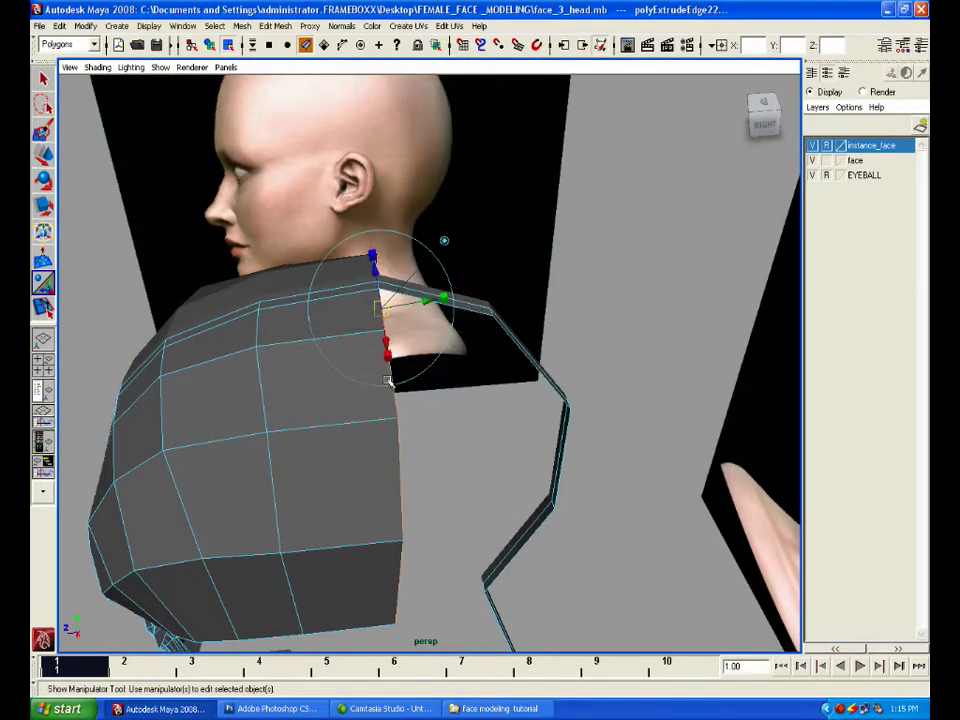
key(w)
drag(391, 457, 497, 484)
Position the extruded border over the side reference, tilt its upper end backward, and shift it forward
key(space)
key(space)
drag(575, 351, 590, 382)
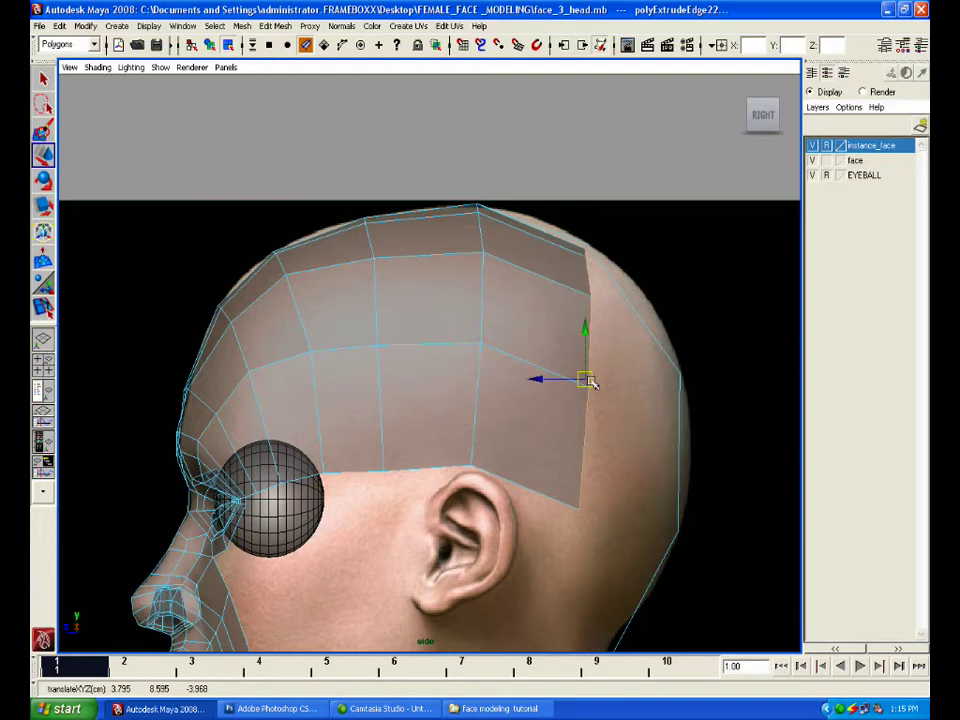
key(e)
drag(648, 341, 654, 375)
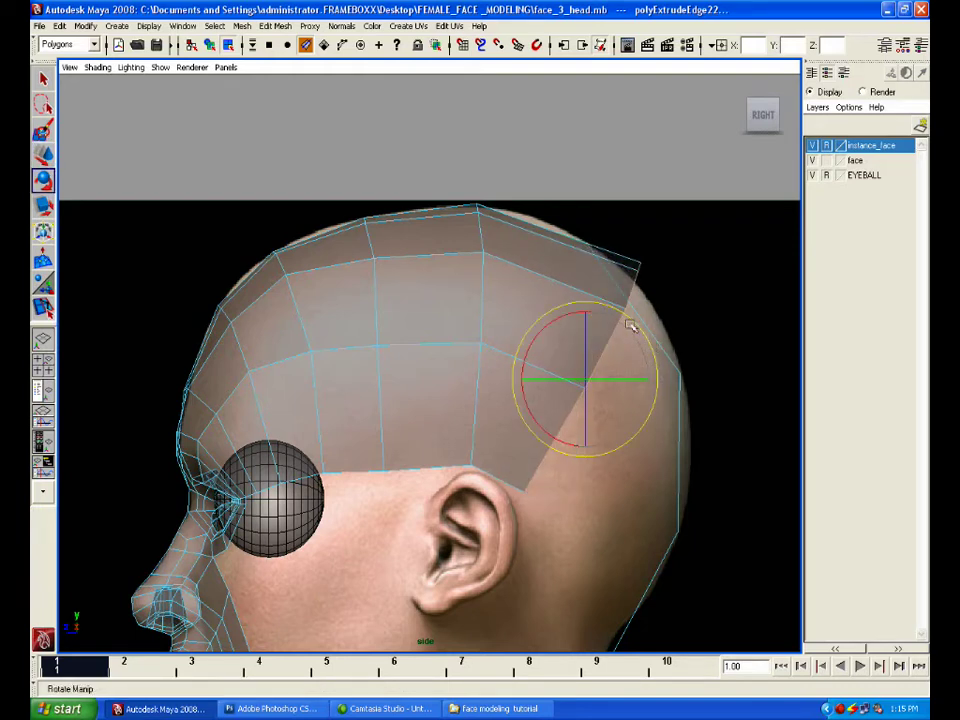
key(w)
drag(583, 378, 553, 382)
Move the top vertices of the tilted border to the central strip corner and align the two vertices below in the side view
right_drag(607, 277, 575, 275)
drag(638, 253, 599, 285)
drag(611, 268, 588, 253)
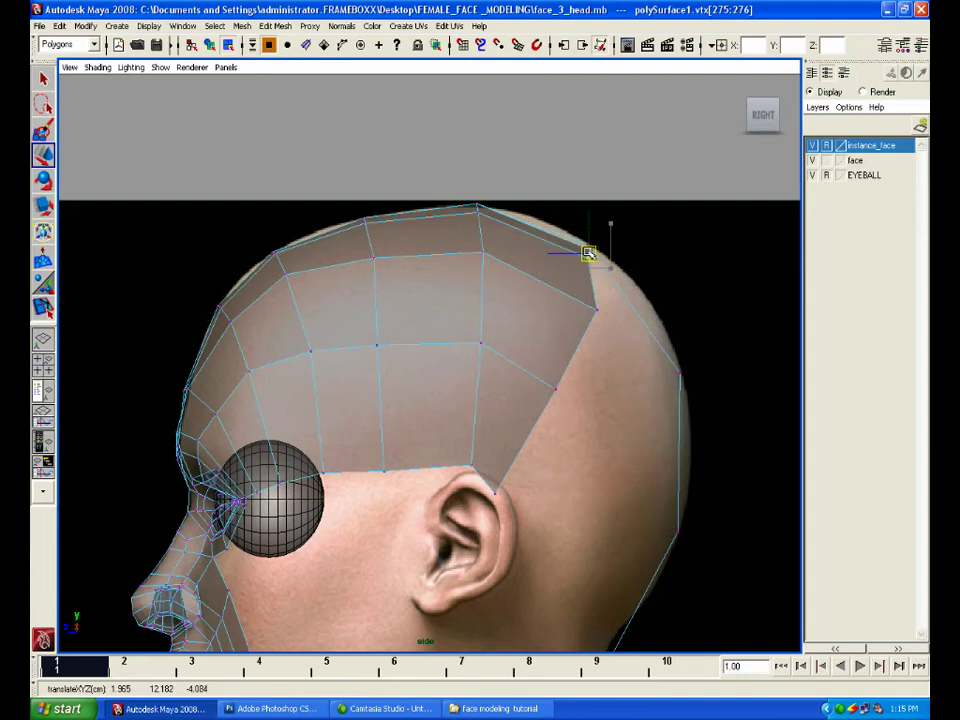
click(587, 304)
click(556, 389)
drag(556, 389, 552, 379)
click(582, 304)
drag(582, 304, 576, 295)
Fit the two bottom vertices around the upper edge of the ear in the side view
drag(484, 462, 502, 504)
drag(495, 493, 510, 503)
drag(461, 437, 477, 480)
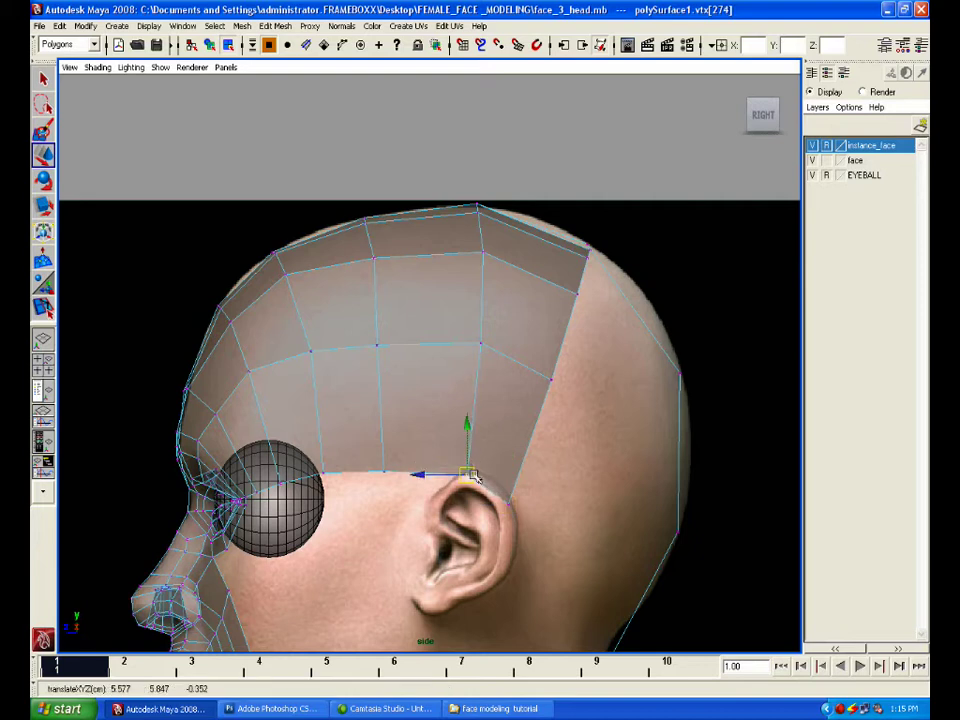
click(507, 505)
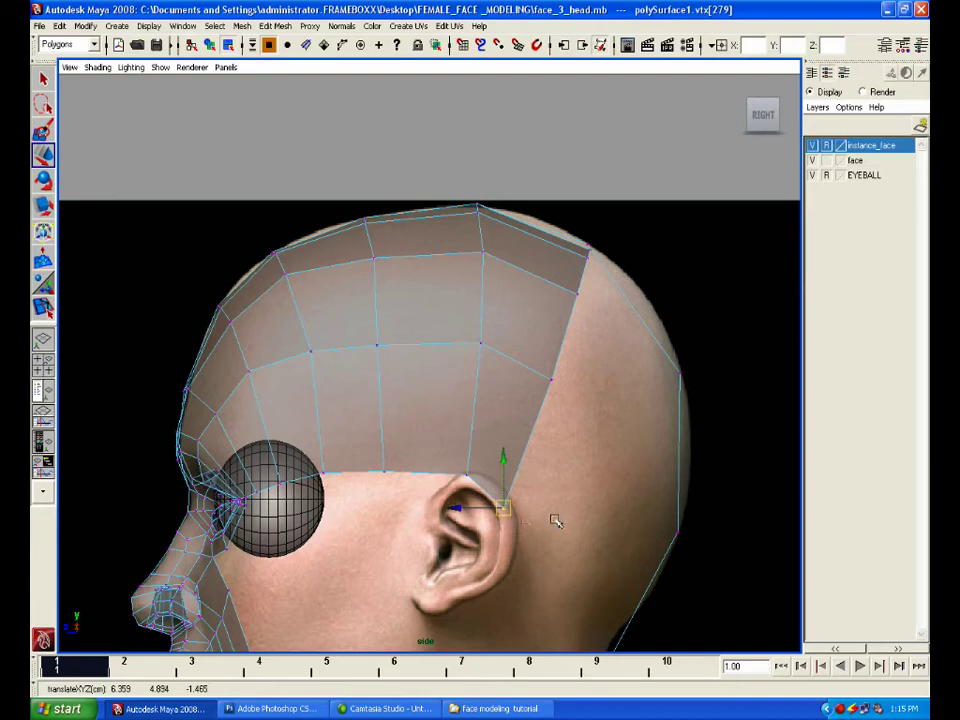
Snap the top inner vertex of the rear border onto the adjoining central strip vertex in the perspective view
mouse_move(534, 370)
mouse_down()
mouse_move(562, 392)
mouse_move(550, 382)
mouse_up()
alt+middle_drag(632, 312, 617, 351)
scroll(655, 260, up, 3)
key(space)
key(space)
alt+drag(666, 235, 625, 258)
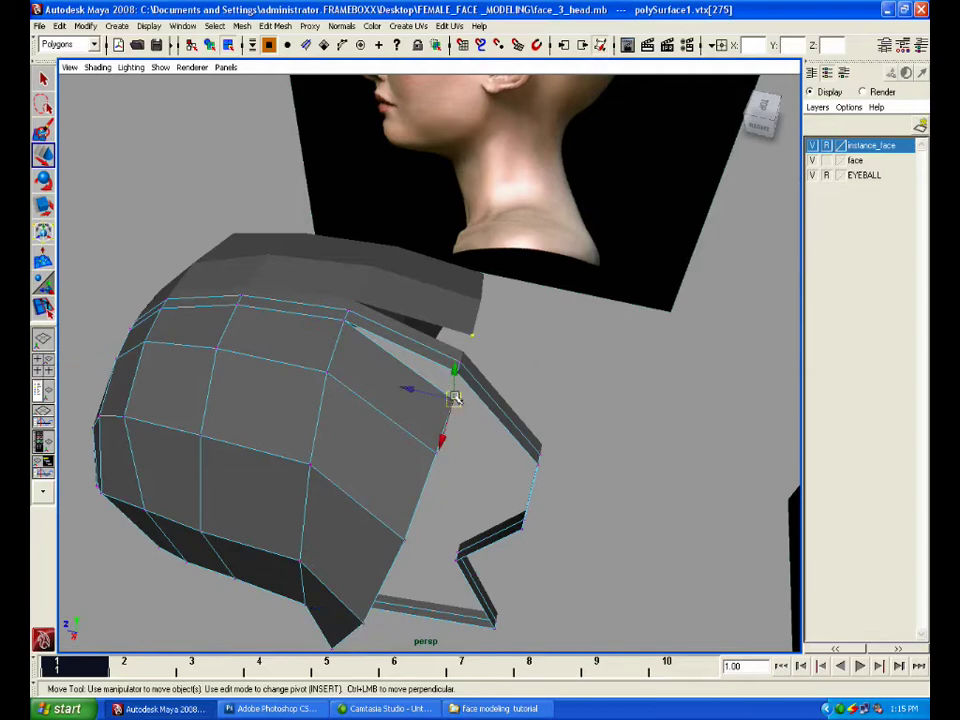
drag(455, 398, 458, 382)
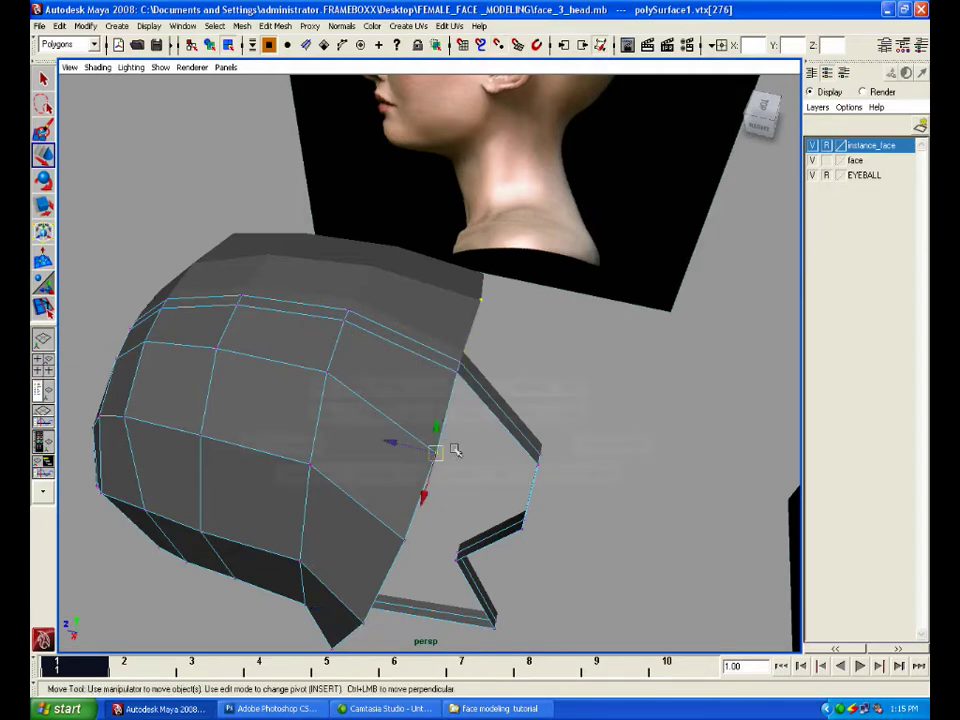
Move the rear border vertices inward toward the head's centre in the top view
key(space)
key(space)
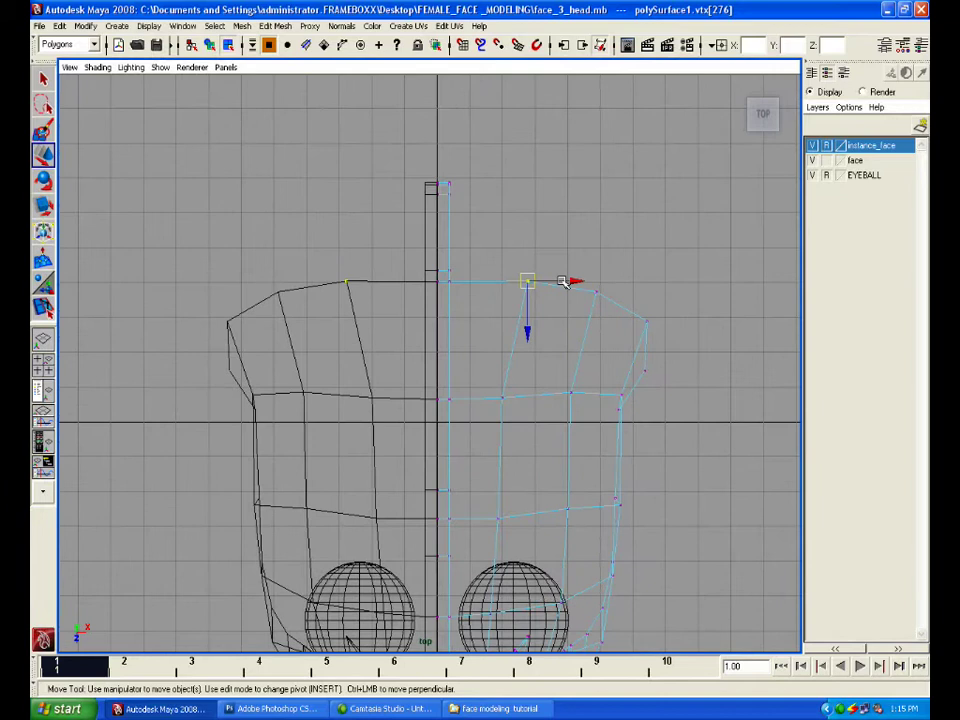
drag(564, 282, 543, 282)
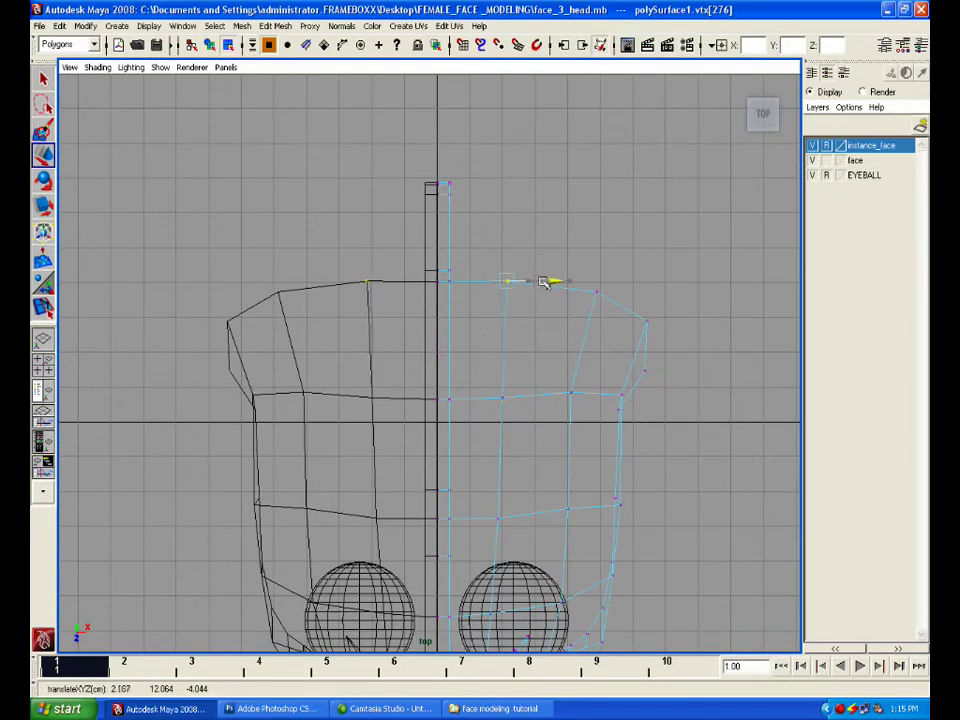
click(595, 290)
drag(610, 291, 598, 291)
click(650, 319)
drag(654, 321, 640, 316)
click(660, 374)
click(648, 372)
Move the lowest rear border vertex inward and up, and the vertex above it inward, in the front view
key(space)
key(space)
alt+middle_drag(426, 439, 395, 398)
scroll(395, 398, up, 2)
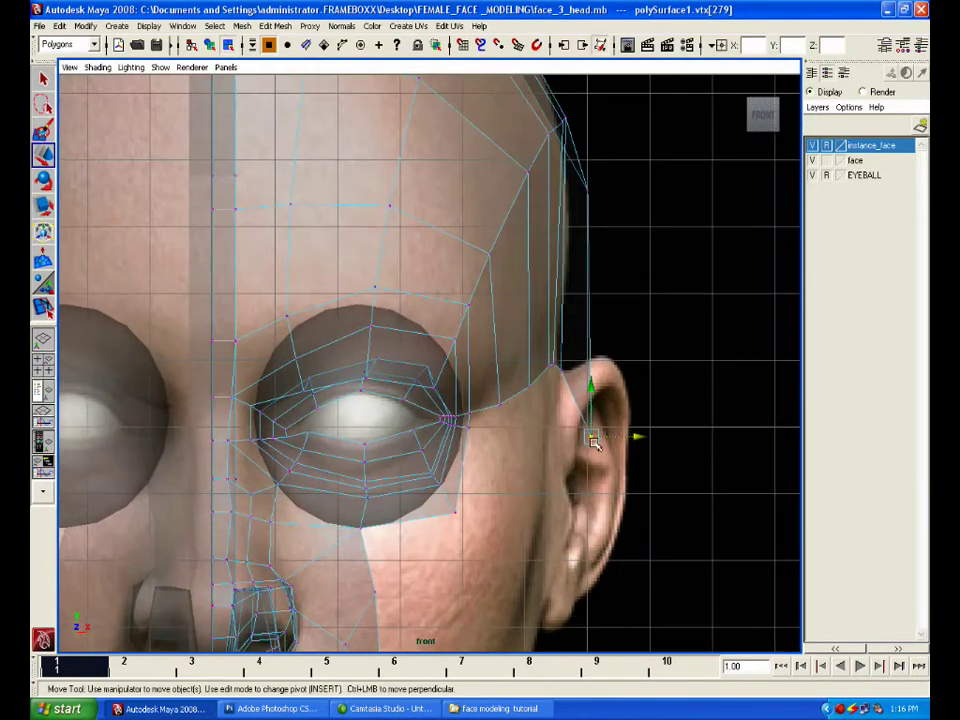
drag(590, 436, 569, 411)
click(589, 183)
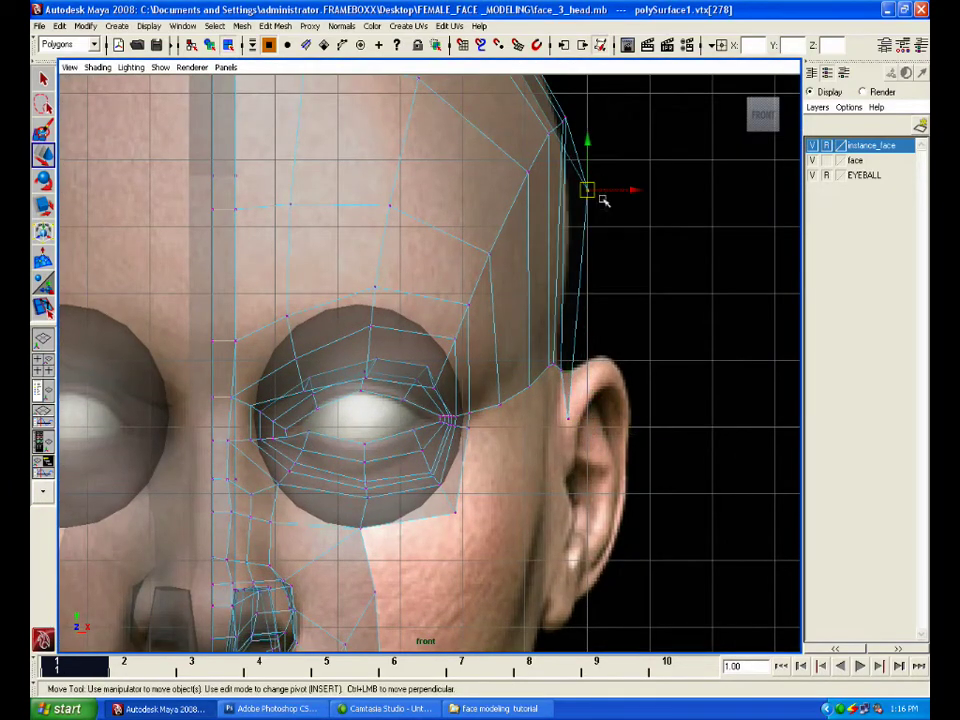
drag(603, 198, 583, 190)
Move the upper side vertex of the rear border inward and up, and adjust the vertices beside it in the front view
alt+middle_drag(602, 181, 722, 484)
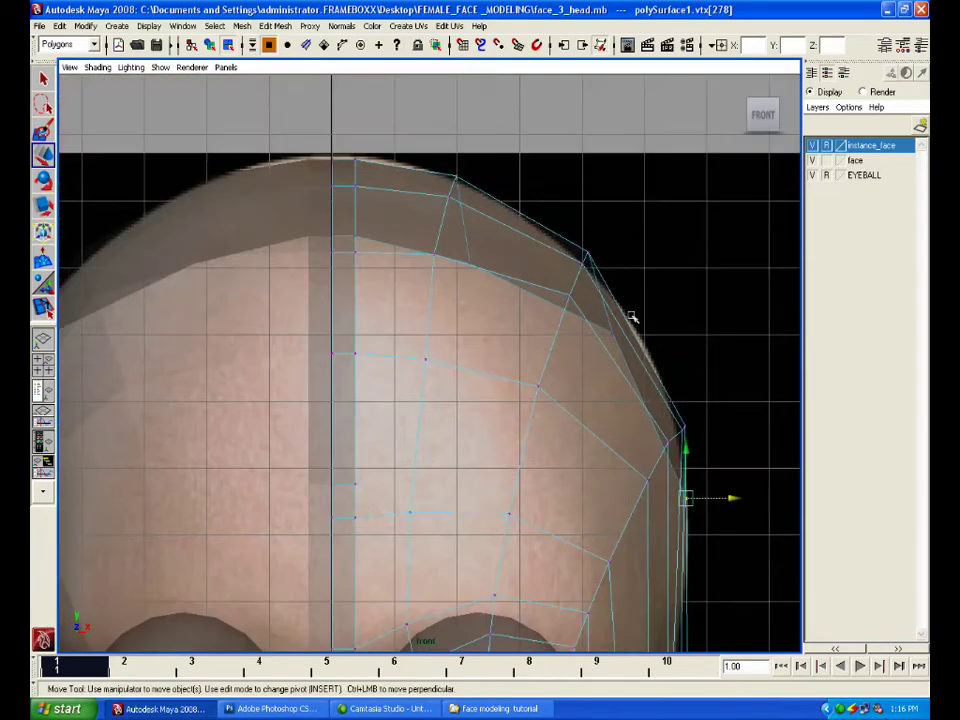
alt+middle_drag(596, 340, 626, 390)
click(628, 361)
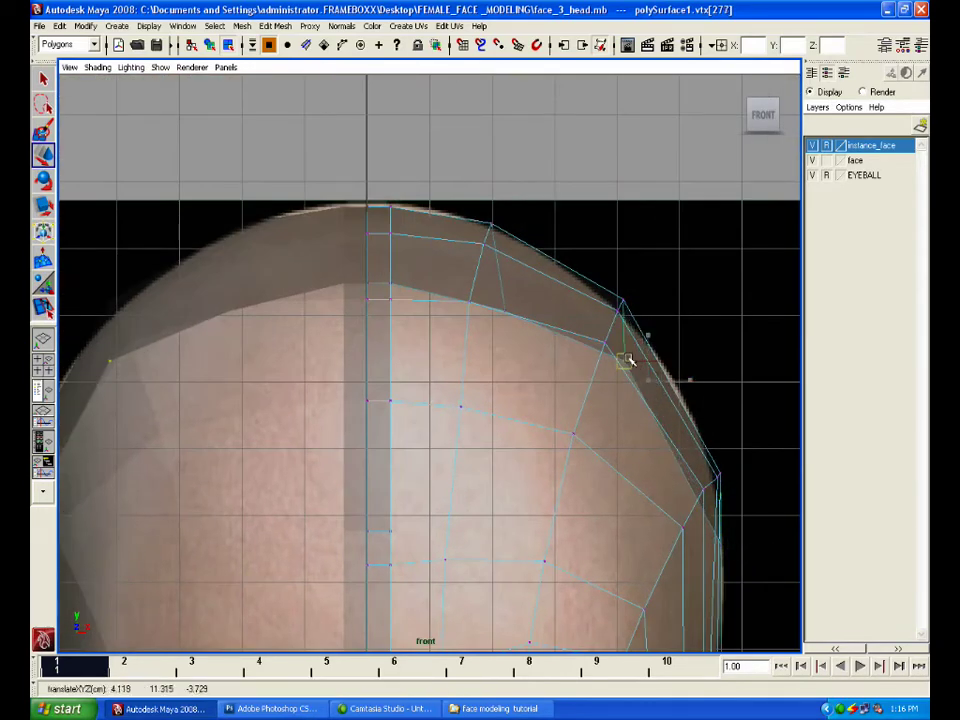
click(490, 301)
click(626, 358)
click(721, 542)
key(space)
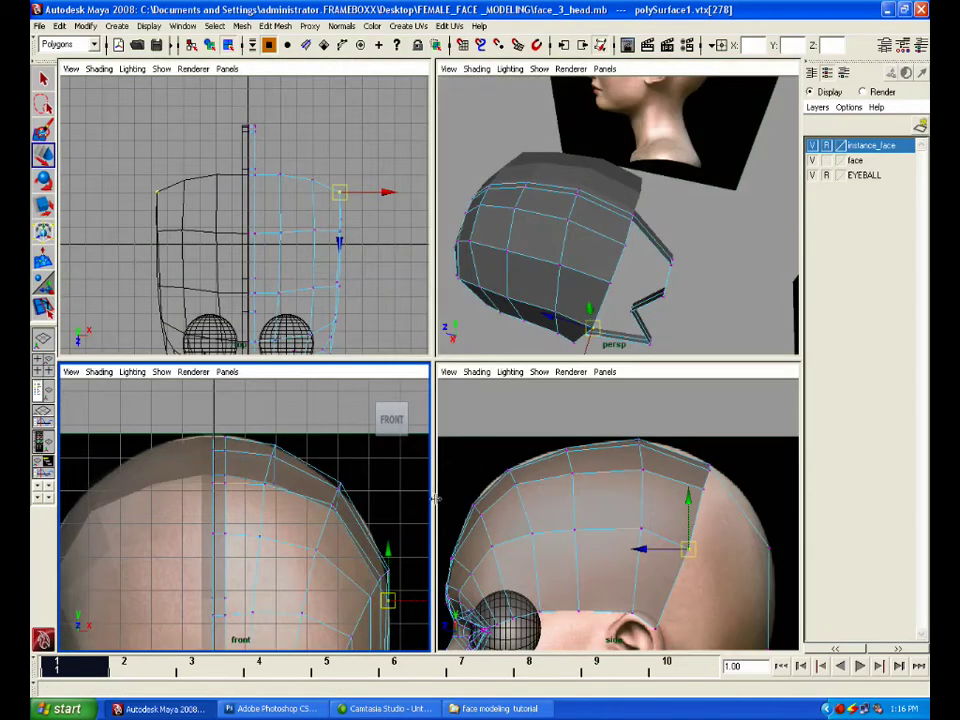
Nudge the upper rear border vertex in the side view and merge the mesh's overlapping vertices
key(space)
click(598, 338)
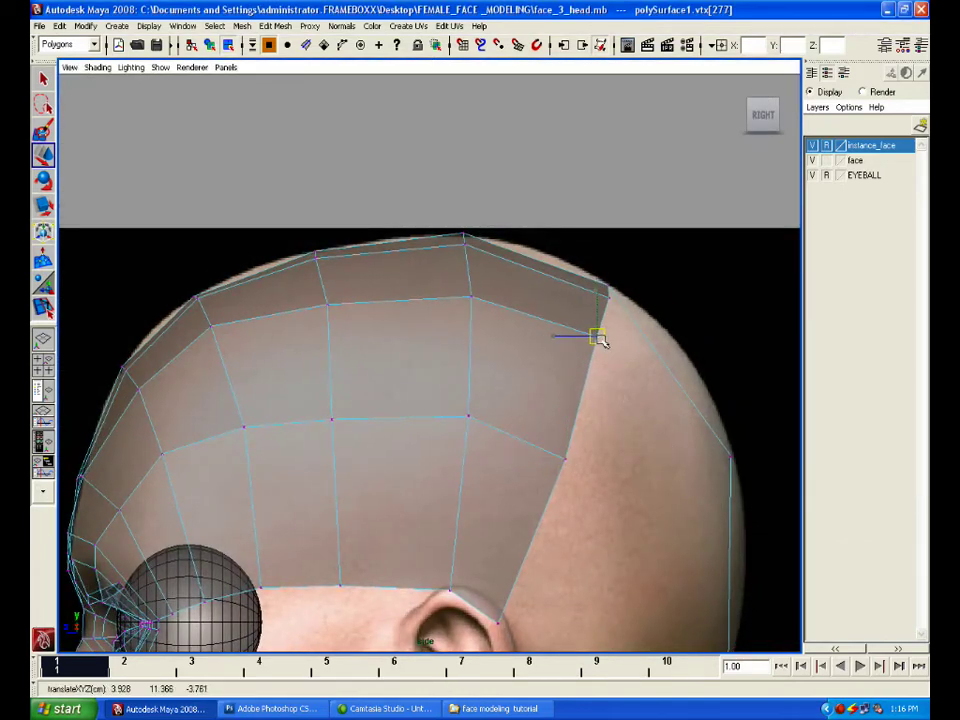
click(650, 359)
drag(332, 182, 752, 627)
key(space)
drag(497, 580, 535, 521)
Extrude the rear border edges and move them backward and down behind the ear in the side view
right_drag(589, 333, 608, 318)
click(608, 318)
key(space)
key(space)
alt+drag(673, 296, 487, 340)
right_drag(445, 342, 420, 352)
click(437, 355)
click(435, 357)
click(436, 361)
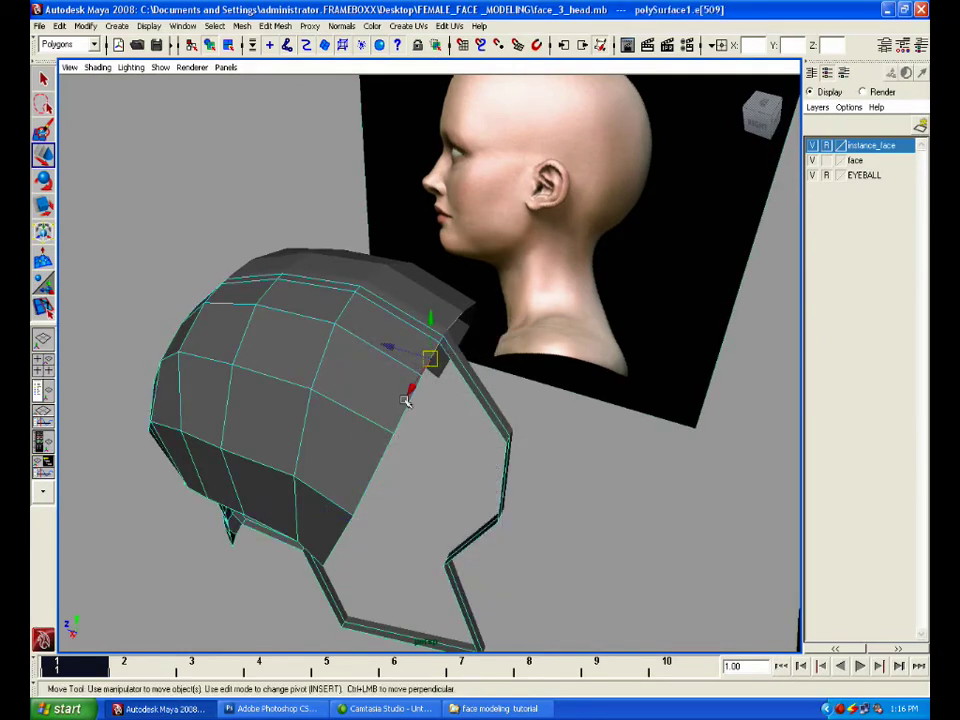
alt+drag(349, 534, 467, 510)
key(space)
key(space)
key(space)
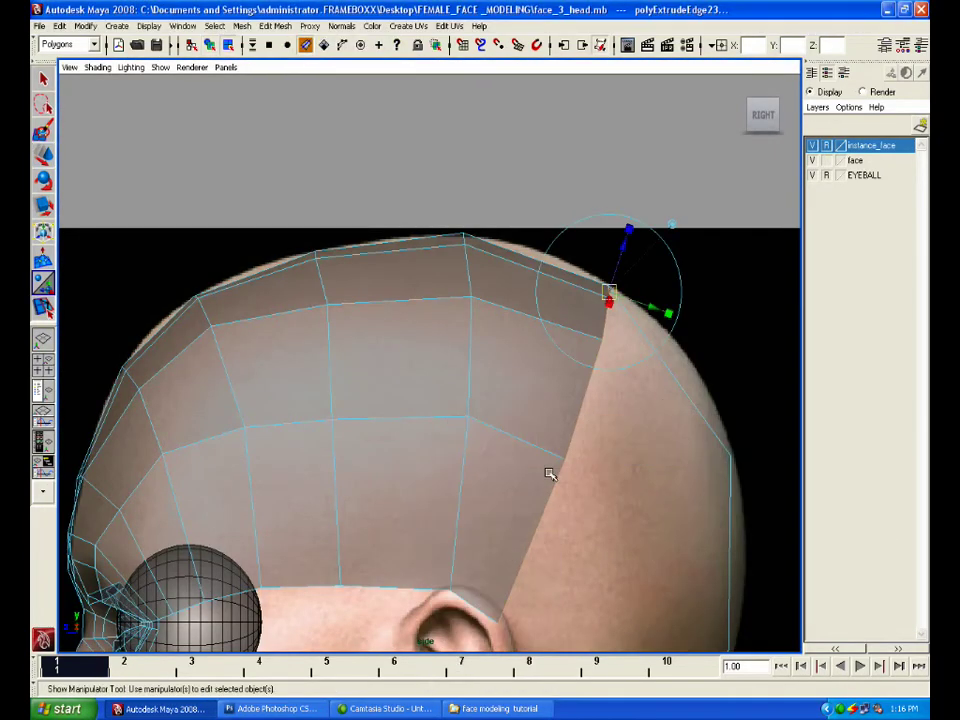
key(w)
drag(556, 455, 660, 618)
Rotate the extruded rear border edges and shift them up and forward to meet the back of the head
alt+middle_drag(691, 590, 674, 410)
key(e)
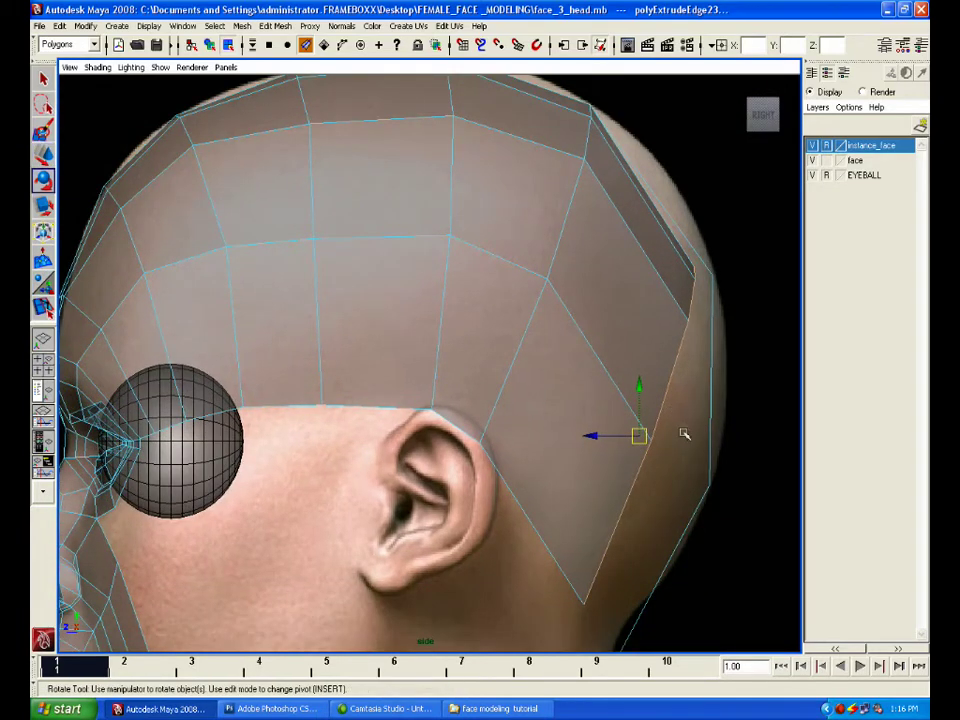
drag(700, 386, 701, 432)
key(w)
drag(639, 435, 587, 401)
Move the two border vertices nearest the ear to follow the ear's rear edge in the side view
right_drag(501, 444, 459, 443)
click(478, 443)
drag(478, 443, 474, 446)
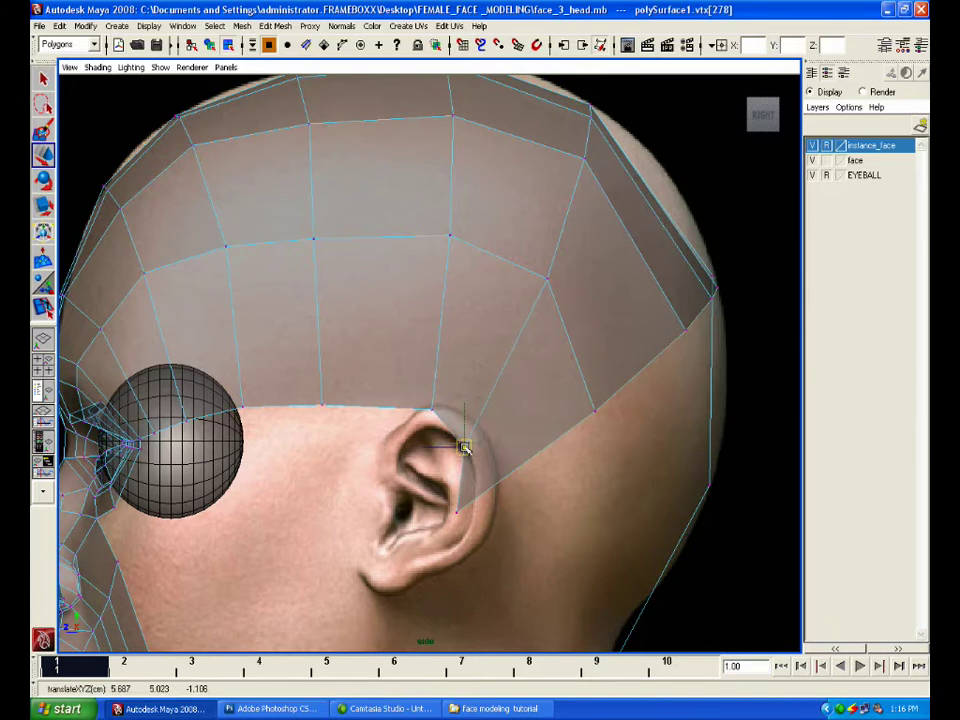
click(470, 511)
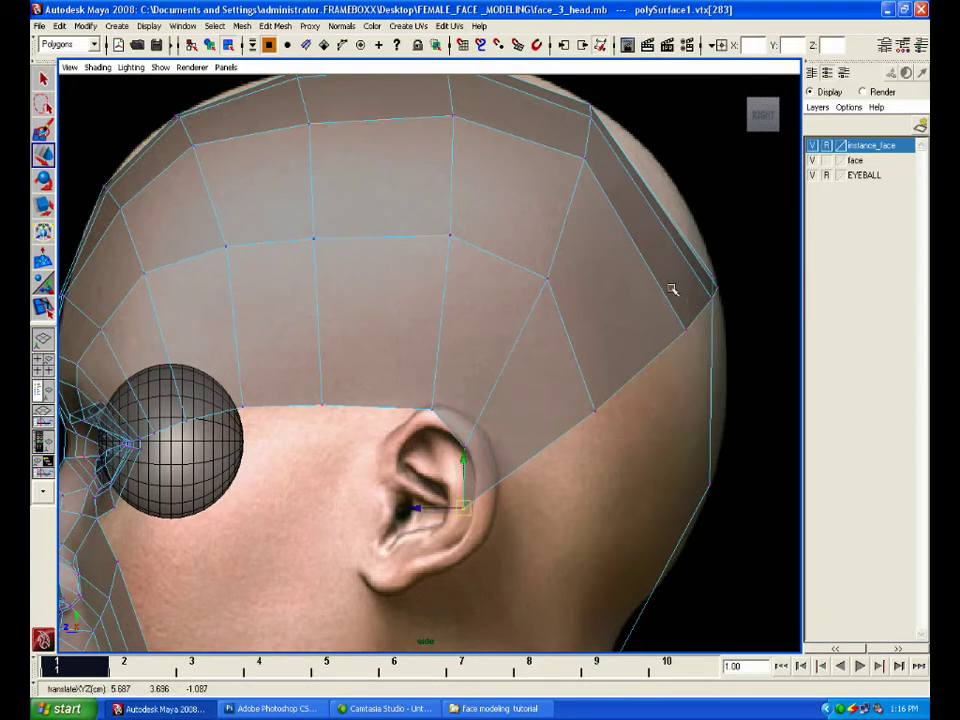
Snap the inner rear vertex of the new border onto the adjoining central strip vertex in the perspective view
drag(674, 288, 742, 340)
drag(710, 303, 619, 285)
key(space)
key(space)
alt+right_drag(619, 285, 580, 368)
alt+middle_drag(580, 368, 622, 205)
alt+right_drag(622, 205, 527, 369)
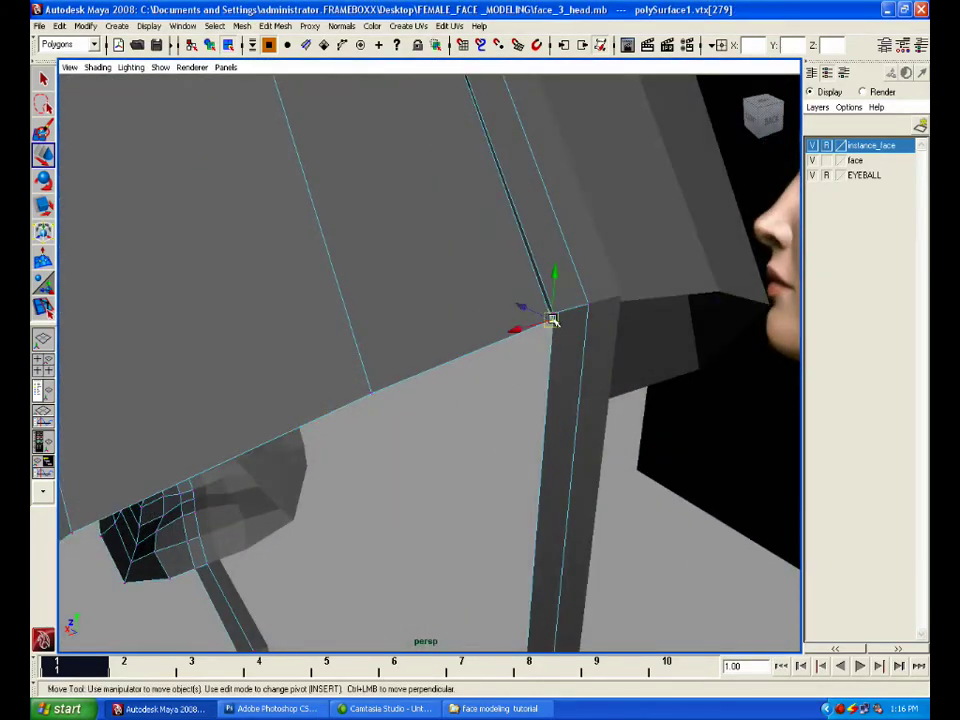
drag(551, 320, 555, 318)
Select the head mesh's rear vertices and merge the overlapping ones
alt+drag(477, 379, 683, 353)
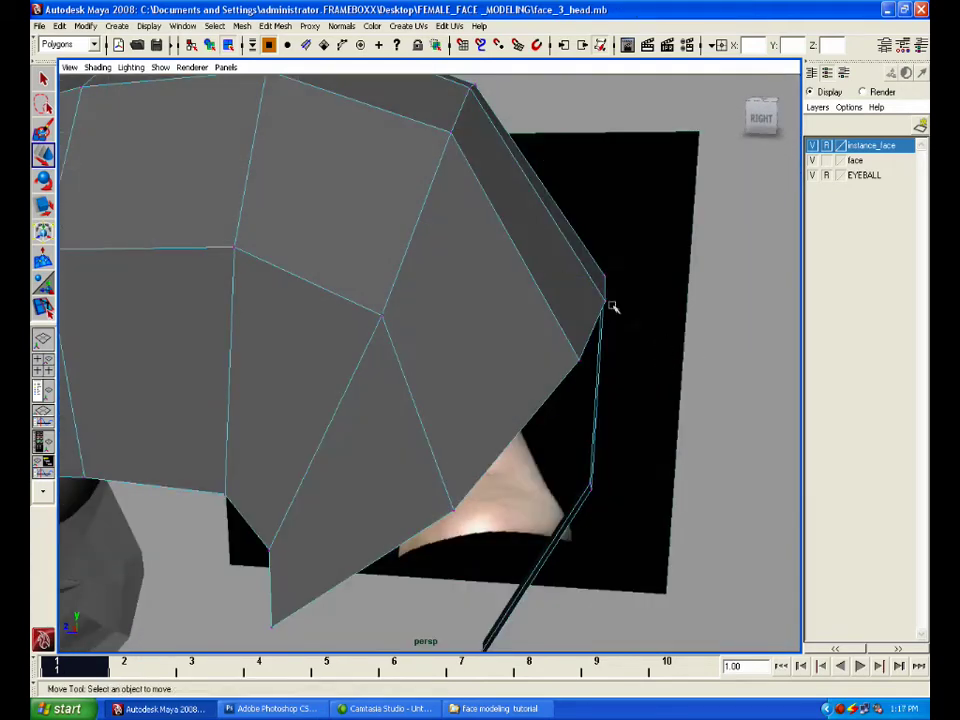
drag(748, 441, 815, 491)
key(space)
drag(640, 487, 652, 507)
click(664, 321)
Extrude the lower rear border edges and move them straight down toward the nape in the side view
alt+drag(664, 321, 621, 381)
scroll(621, 381, down, 5)
right_drag(484, 332, 490, 300)
click(497, 333)
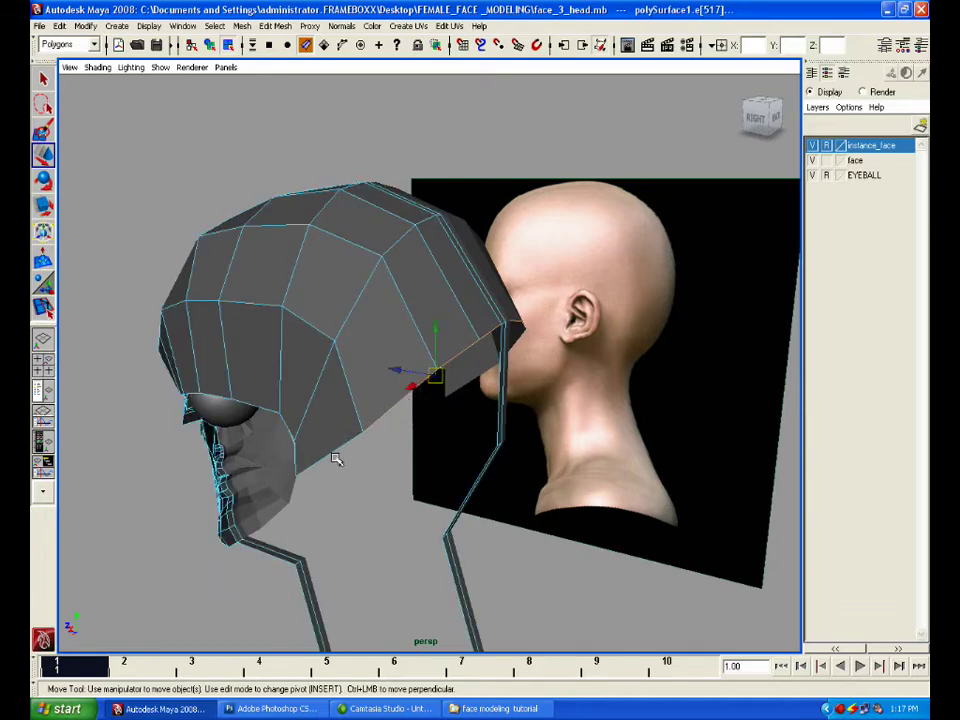
key(space)
key(space)
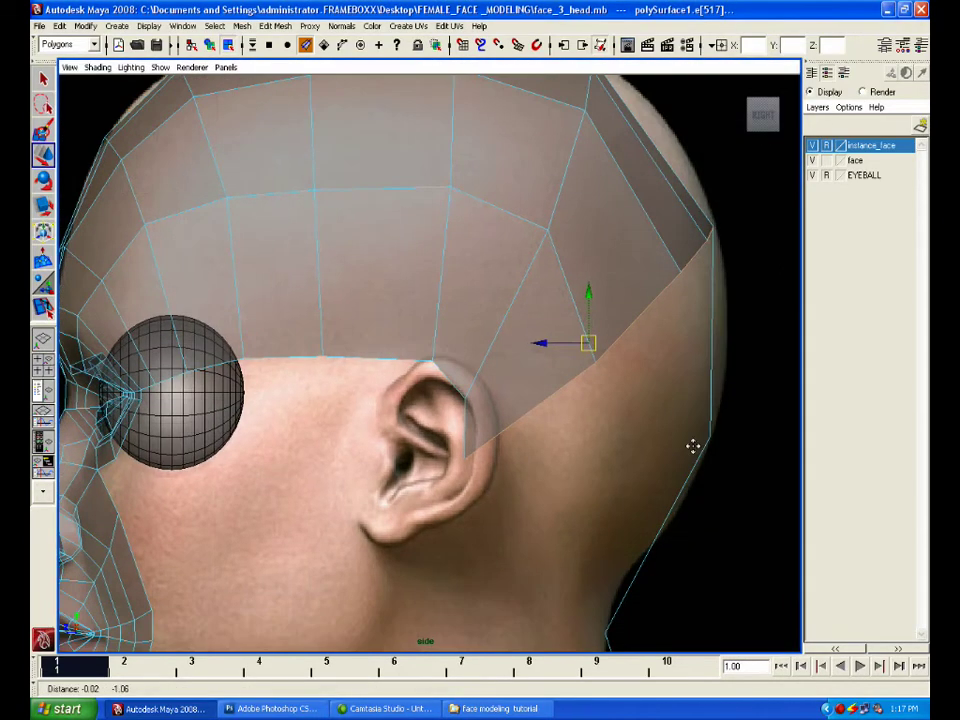
key(space)
key(space)
key(space)
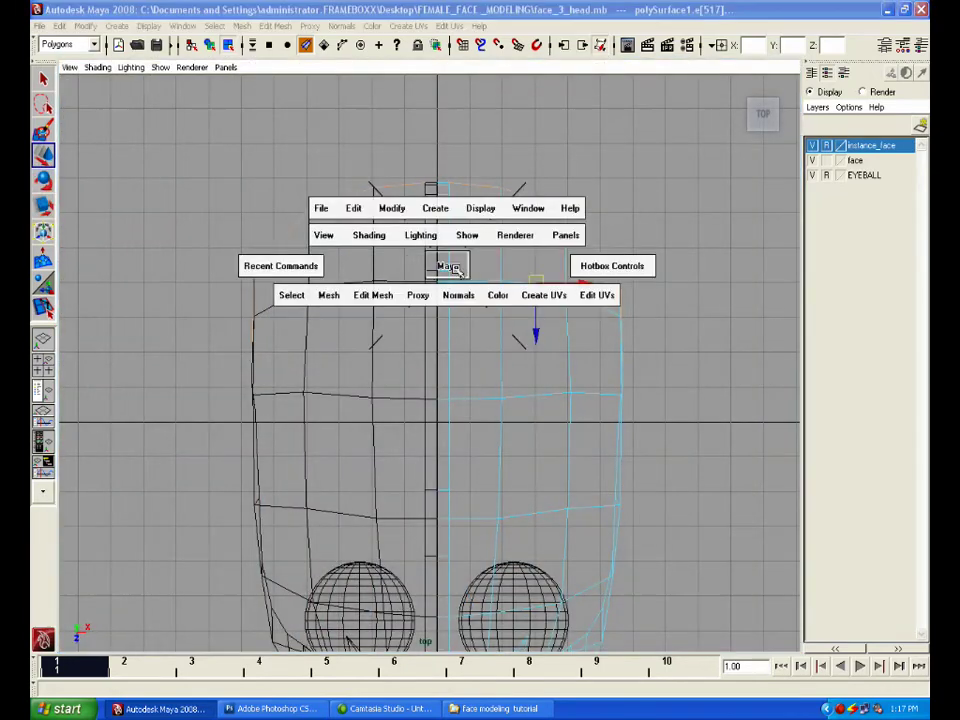
key(space)
key(space)
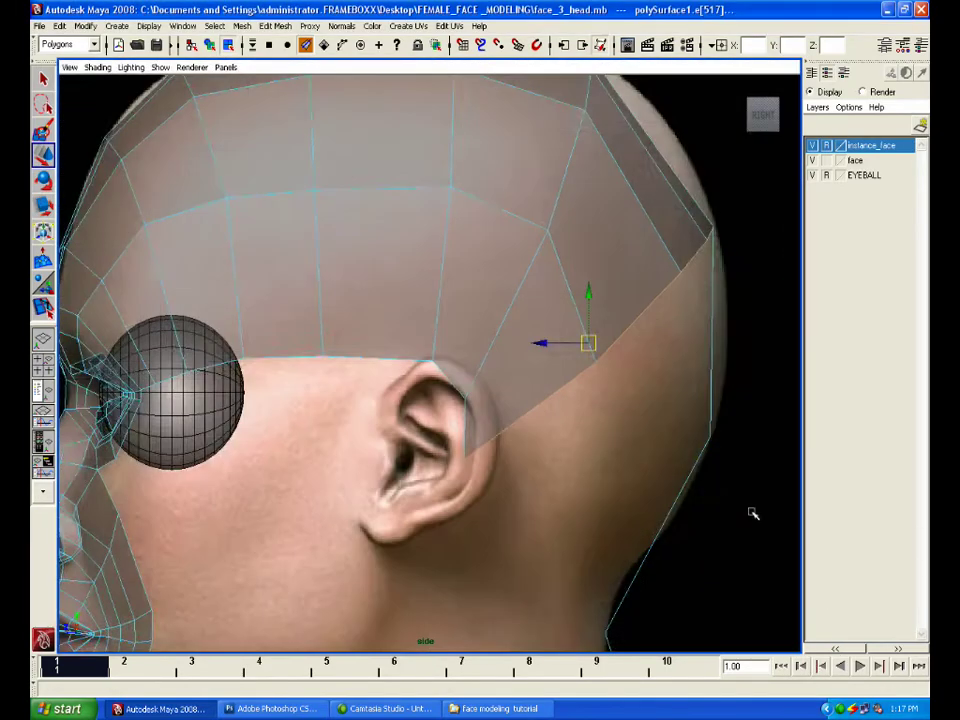
alt+middle_drag(687, 397, 679, 341)
key(space)
drag(496, 346, 497, 373)
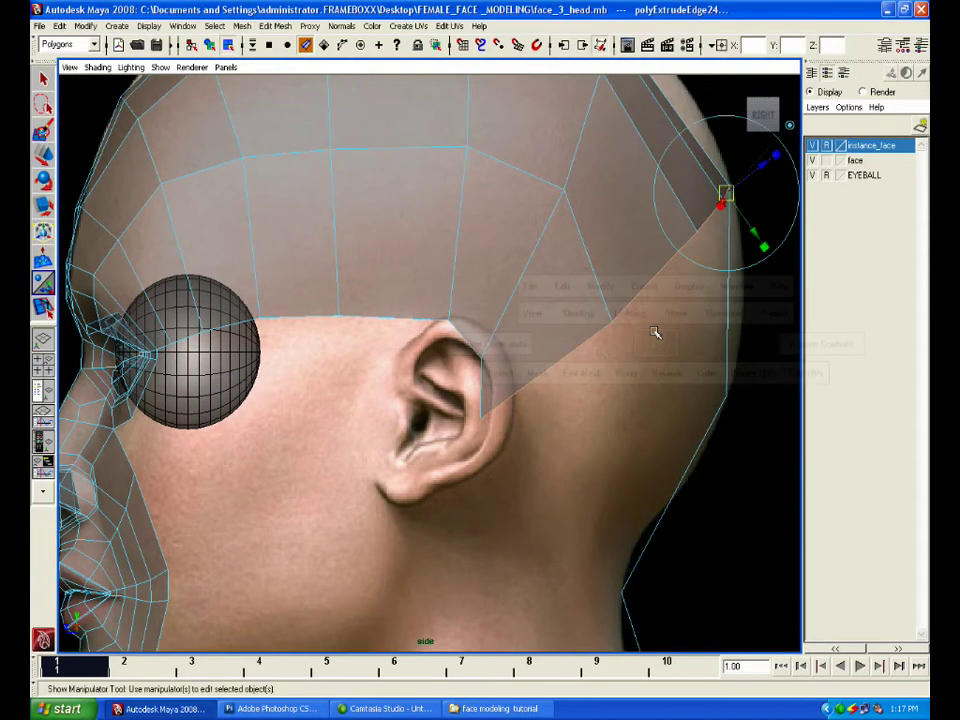
key(w)
drag(614, 305, 610, 482)
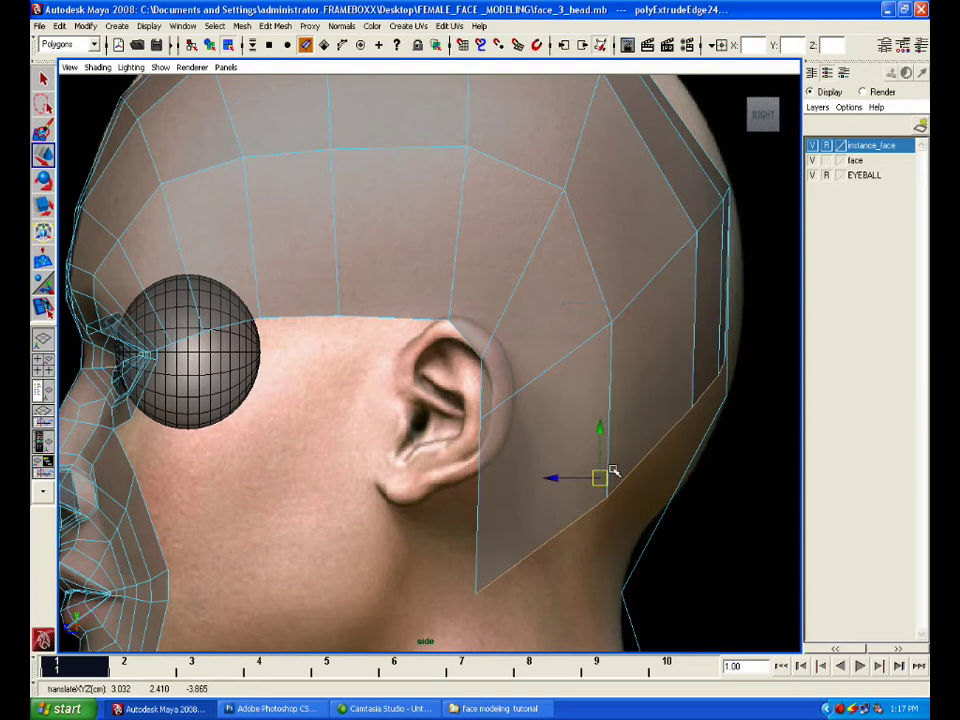
Rotate the newly extruded nape edges to a flatter slope and move them up and forward onto the head outline
key(e)
drag(643, 416, 643, 450)
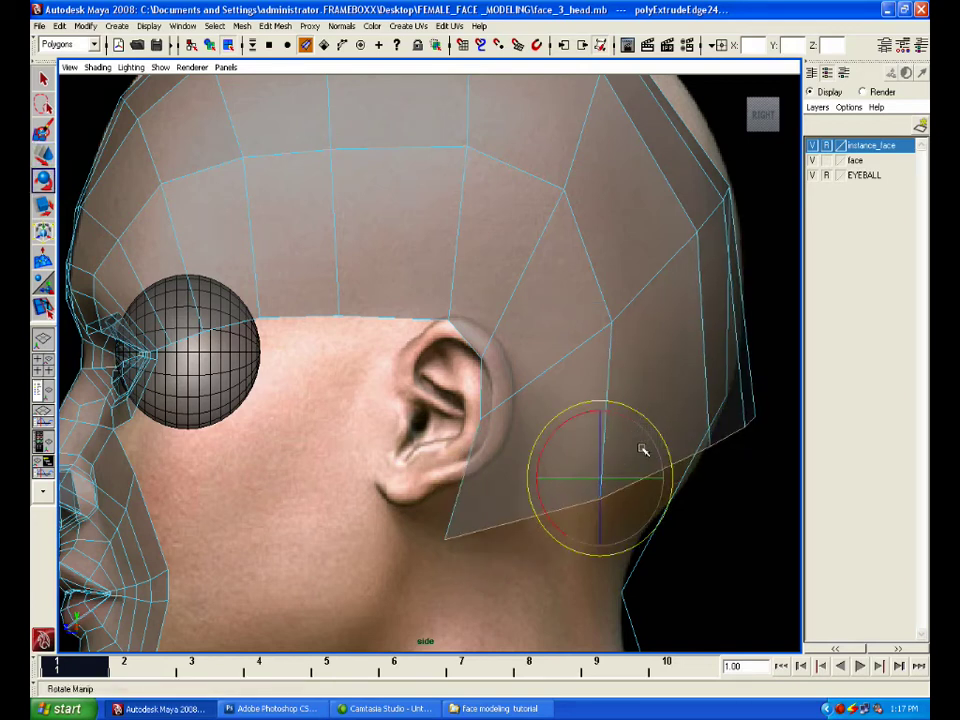
key(w)
drag(602, 477, 577, 443)
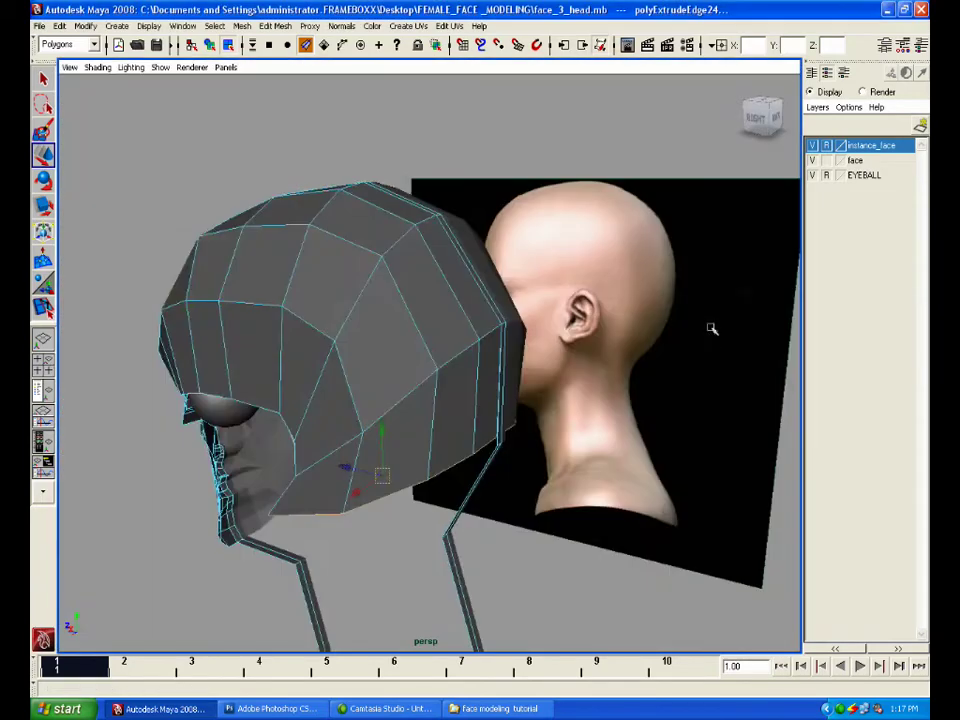
Snap the inner vertex of the nape border onto the central strip vertex in the perspective view
alt+drag(711, 328, 530, 462)
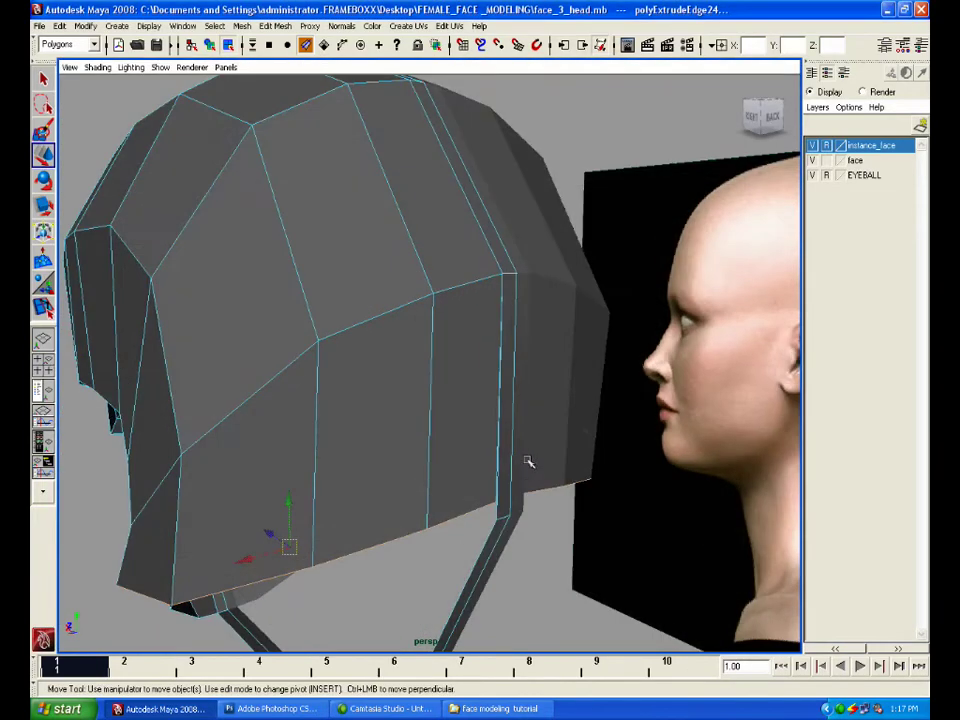
right_drag(504, 444, 458, 444)
click(497, 502)
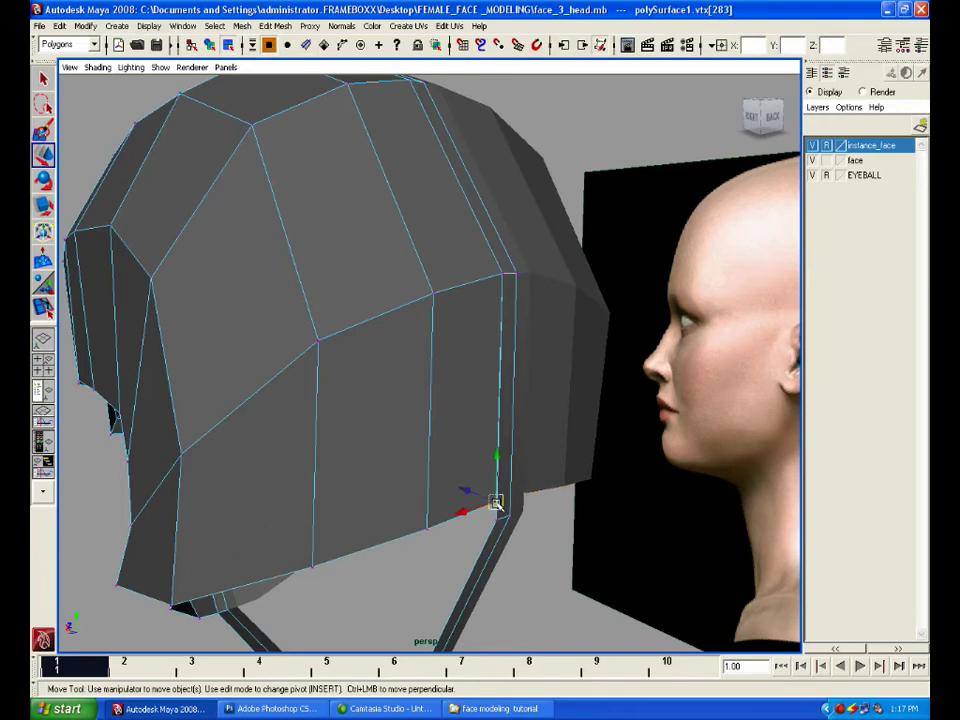
drag(496, 502, 497, 517)
Move the lowest side border vertices beside the ear inward in the front view
alt+drag(349, 526, 435, 514)
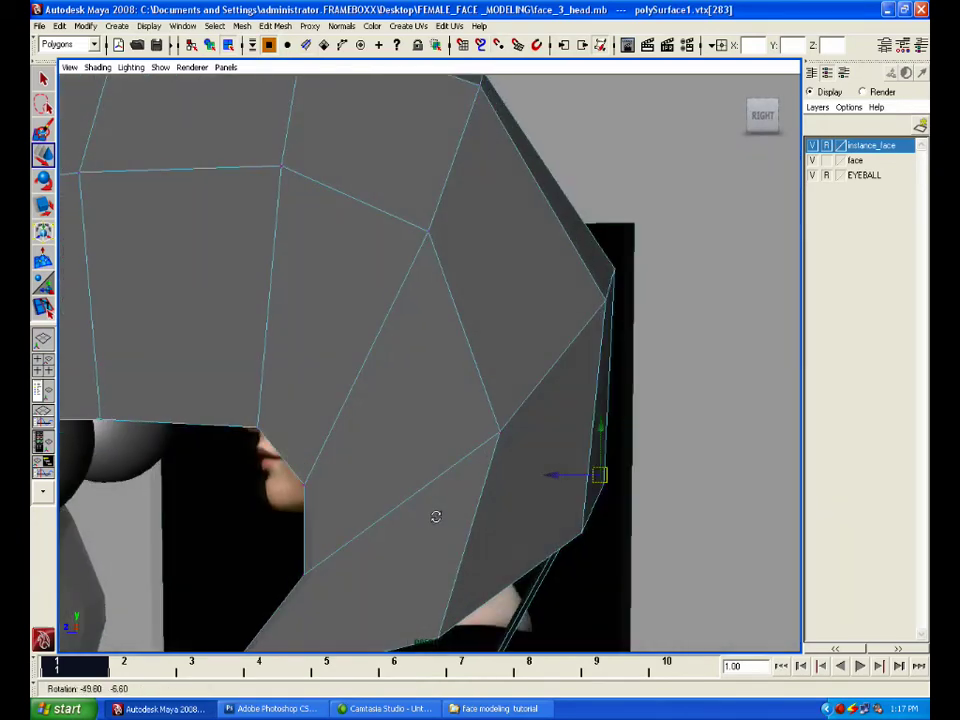
key(space)
key(space)
alt+middle_drag(189, 204, 159, 100)
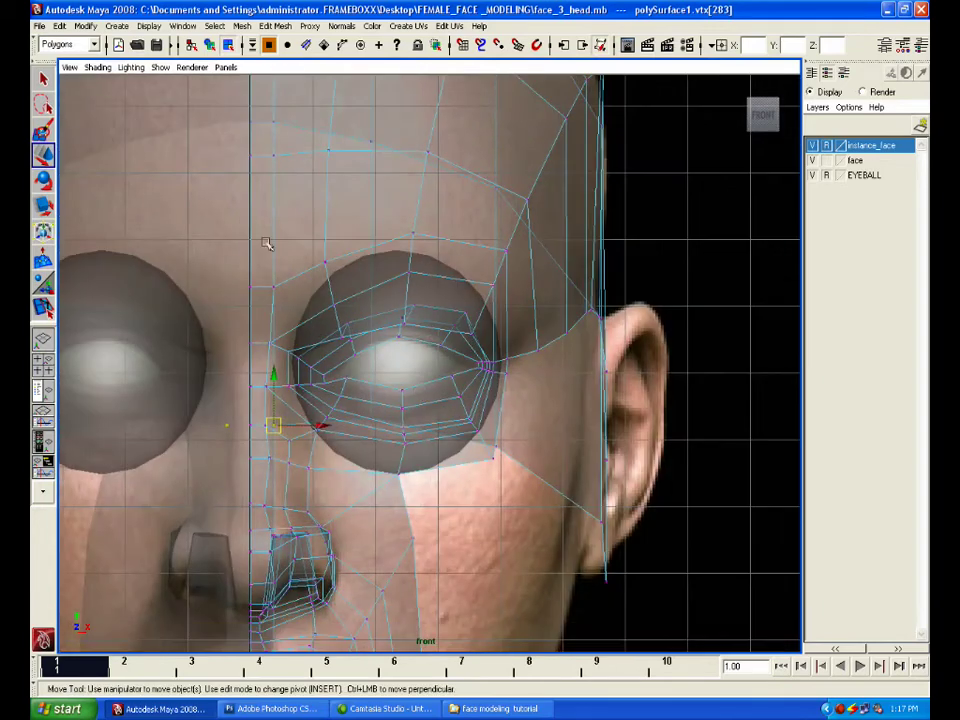
drag(657, 590, 658, 591)
drag(603, 509, 582, 505)
click(597, 553)
click(596, 569)
drag(597, 570, 583, 566)
click(587, 507)
drag(606, 508, 593, 508)
Refine the positions of the side border vertices along the ear edge in the front view
click(614, 475)
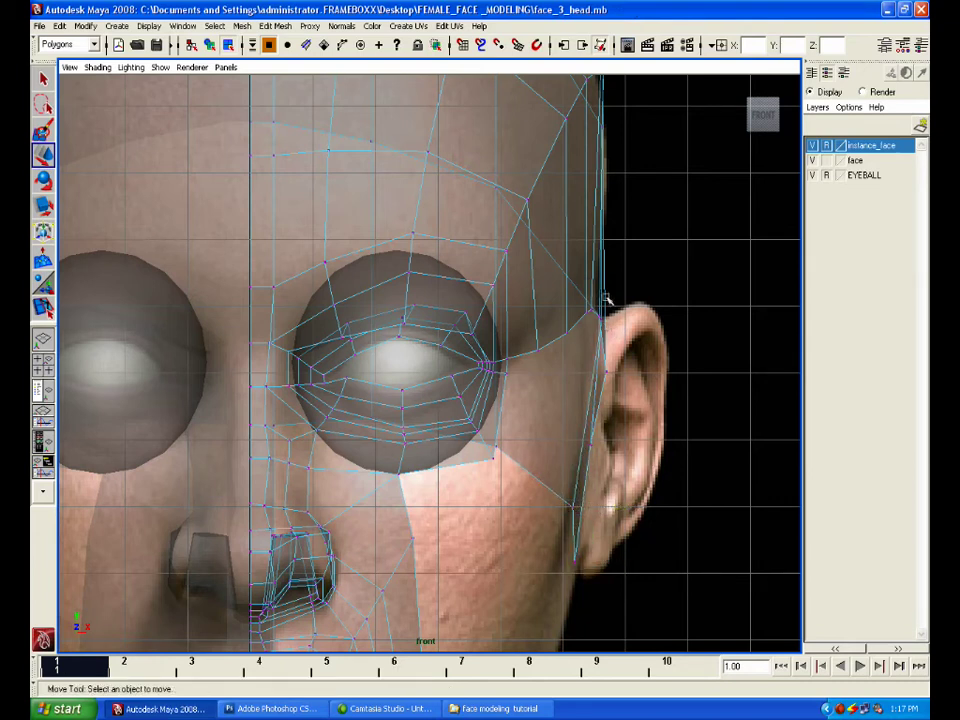
click(625, 373)
click(625, 374)
click(641, 410)
drag(541, 491, 567, 507)
click(643, 517)
Reposition the side and rear border vertices from underneath to round the back of the head
alt+drag(648, 364, 400, 215)
click(351, 204)
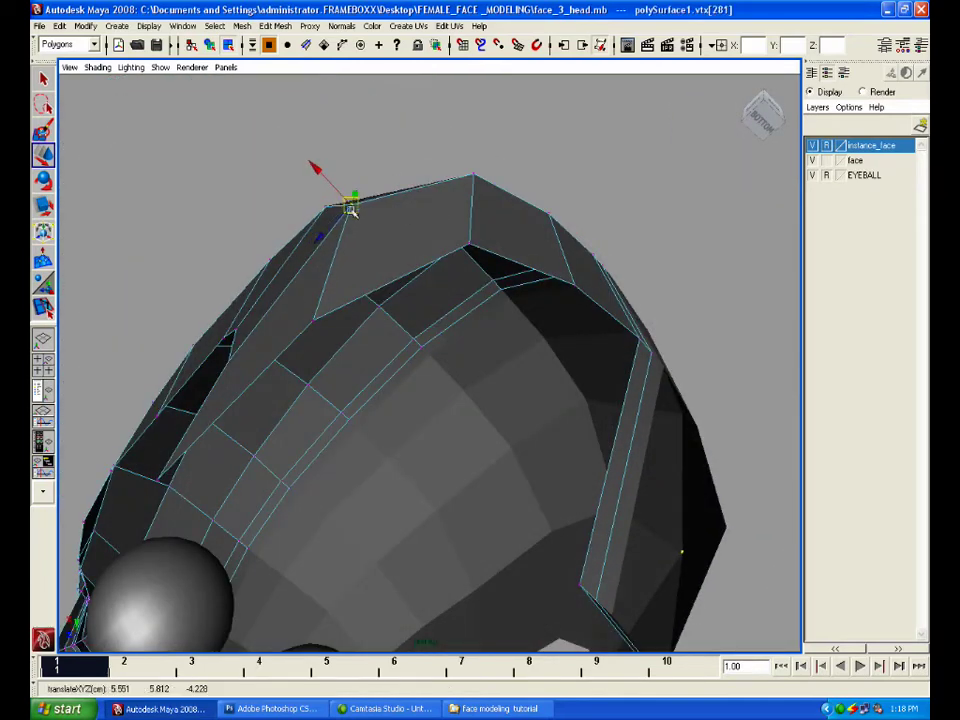
click(318, 319)
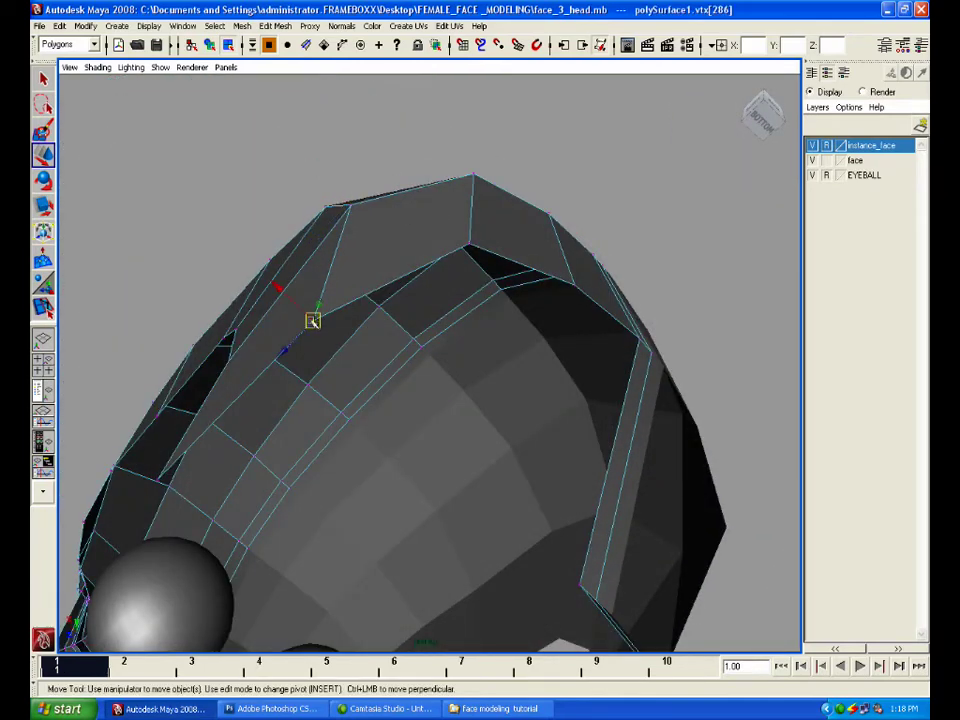
click(474, 176)
drag(480, 216, 473, 223)
click(617, 208)
alt+drag(617, 208, 706, 380)
alt+middle_drag(706, 380, 707, 380)
alt+drag(707, 380, 446, 437)
Raise the two middle vertices of the lower rear border slightly in the side view
key(space)
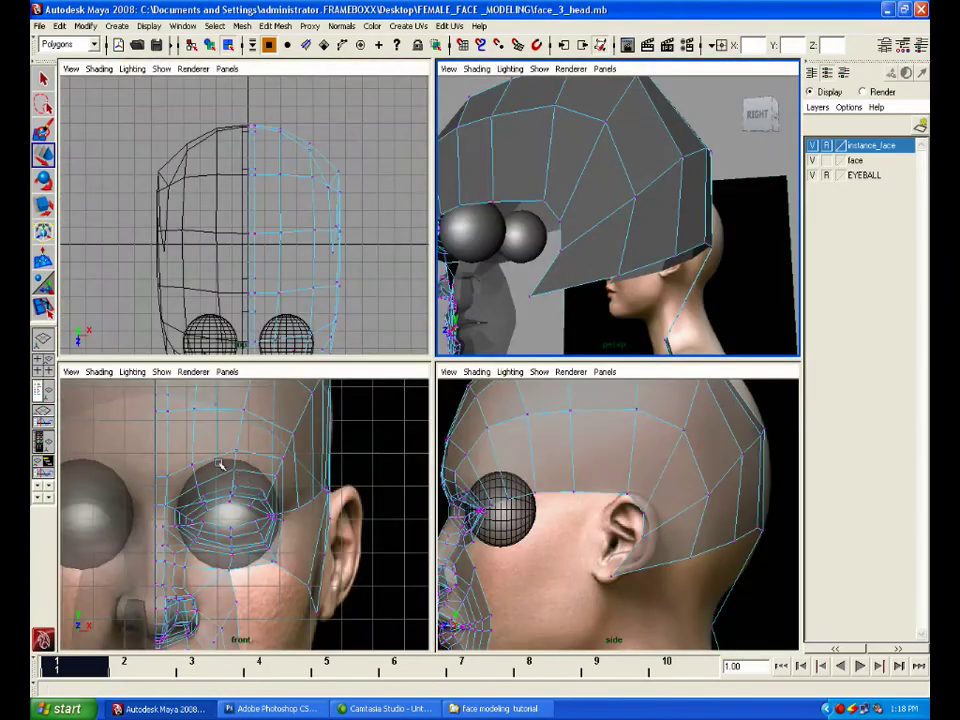
key(space)
alt+middle_drag(444, 452, 449, 317)
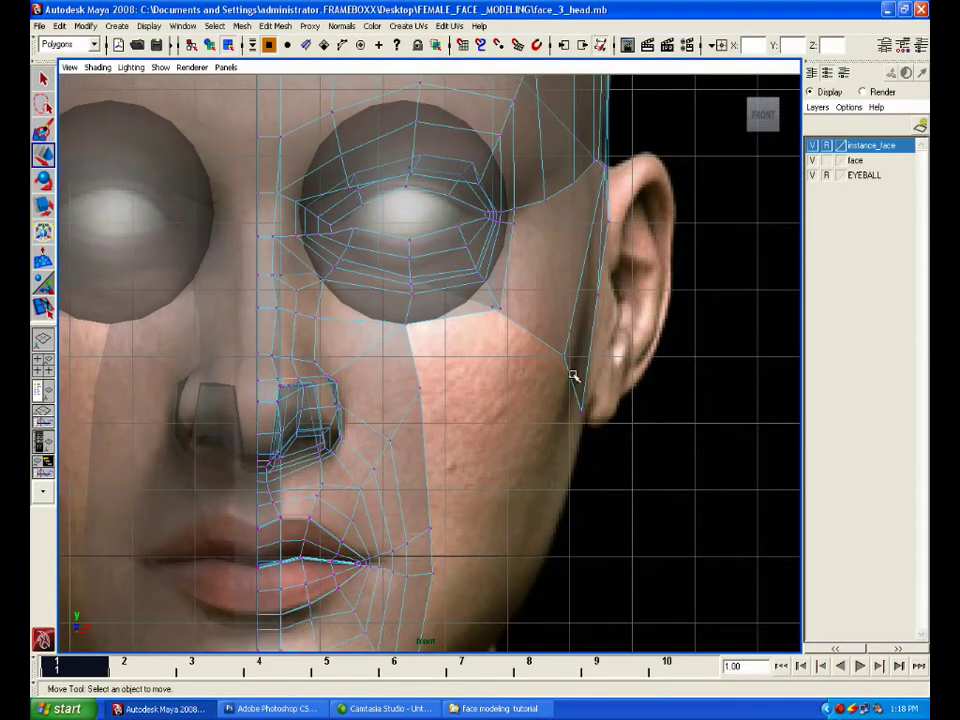
key(space)
key(space)
drag(681, 434, 681, 435)
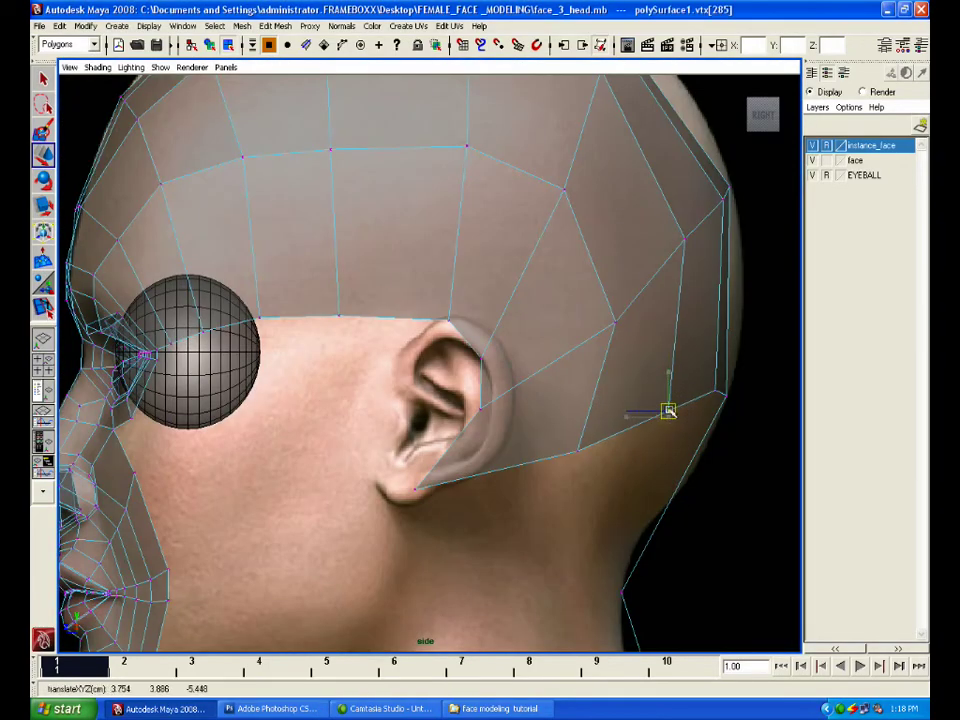
drag(570, 437, 589, 461)
drag(578, 450, 580, 441)
click(621, 475)
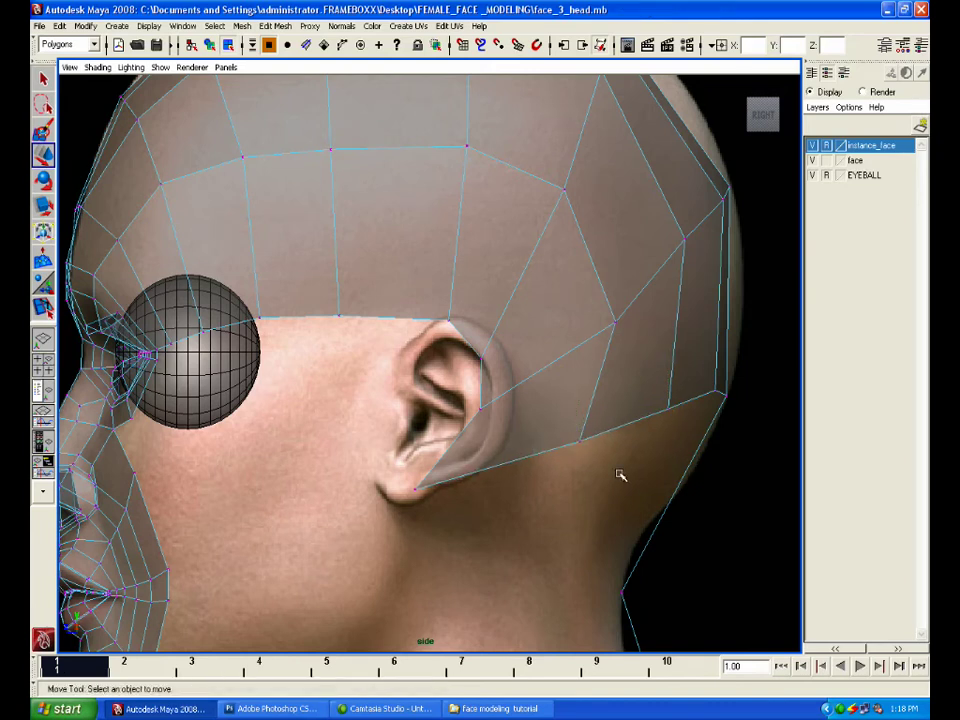
Move the border vertex at the earlobe up and slightly back in the side view
key(q)
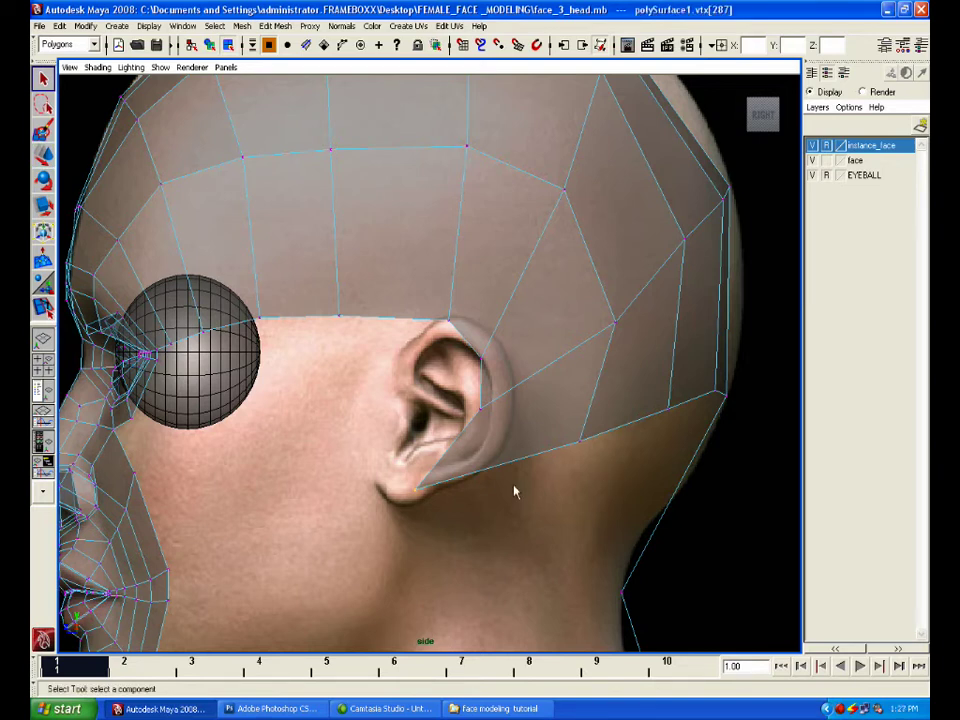
key(w)
middle_drag(479, 499, 489, 476)
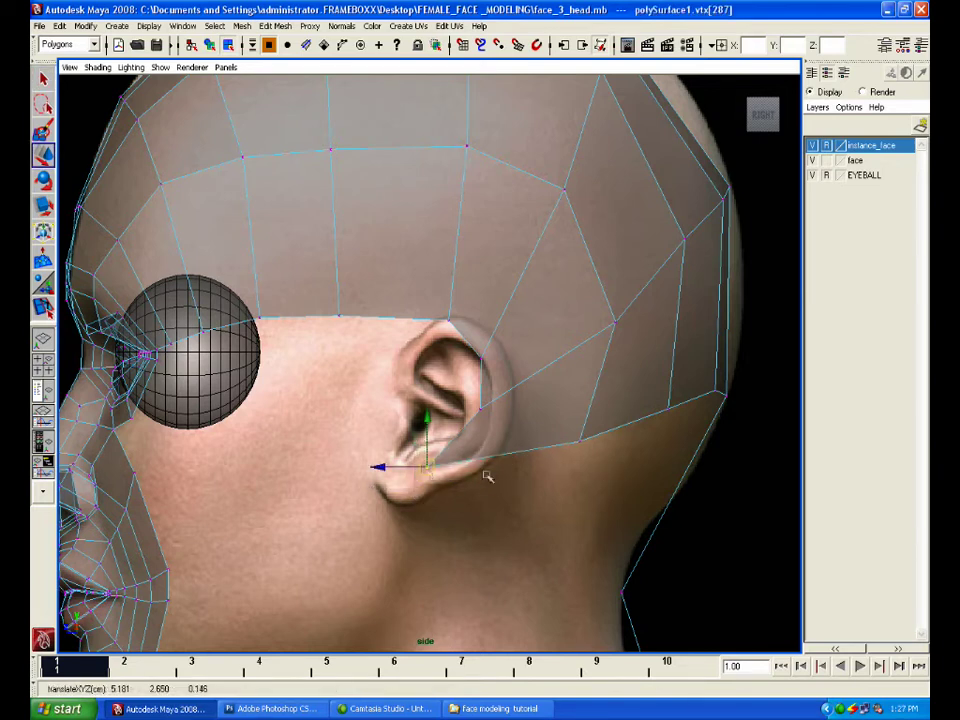
Raise the border vertices between the ear and the back of the head to smooth the lower edge
click(579, 442)
drag(579, 442, 580, 429)
alt+middle_drag(709, 416, 698, 453)
click(660, 446)
drag(660, 446, 662, 432)
drag(696, 388, 723, 429)
Adjust the vertices at the rear of the crown to fit the head outline in the side view
alt+middle_drag(762, 378, 762, 386)
alt+drag(762, 386, 711, 310)
click(753, 326)
alt+middle_drag(730, 298, 735, 361)
drag(558, 144, 624, 243)
drag(601, 203, 632, 203)
click(583, 174)
drag(611, 180, 626, 401)
click(664, 203)
Raise the border vertex behind the ear and move the vertex over the lower ear up and back
click(585, 452)
drag(585, 452, 589, 435)
alt+middle_drag(665, 478, 728, 431)
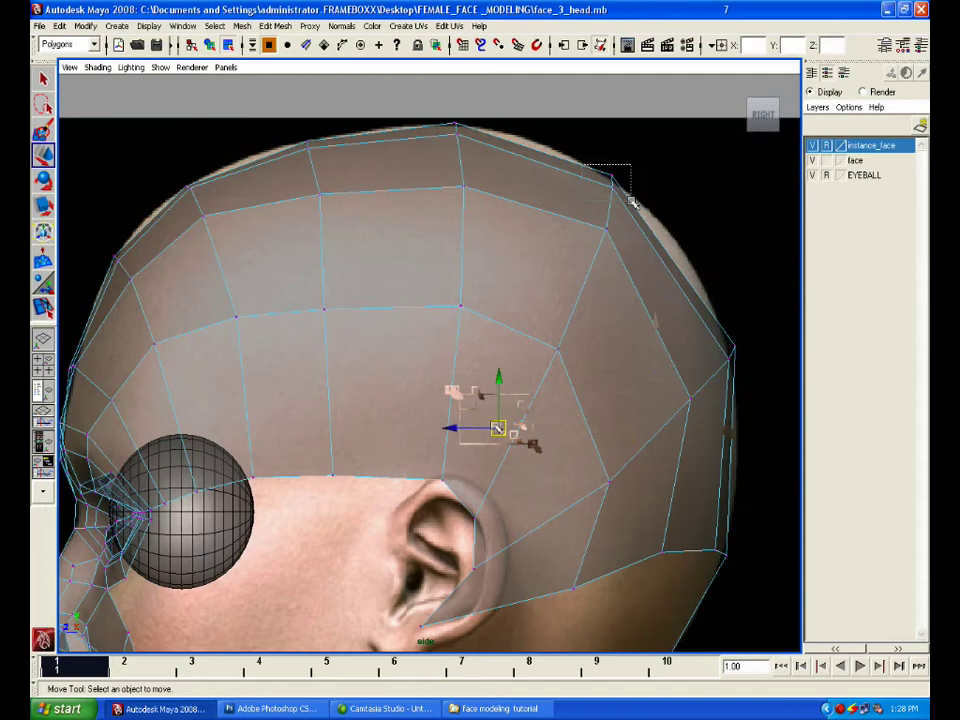
drag(499, 428, 515, 417)
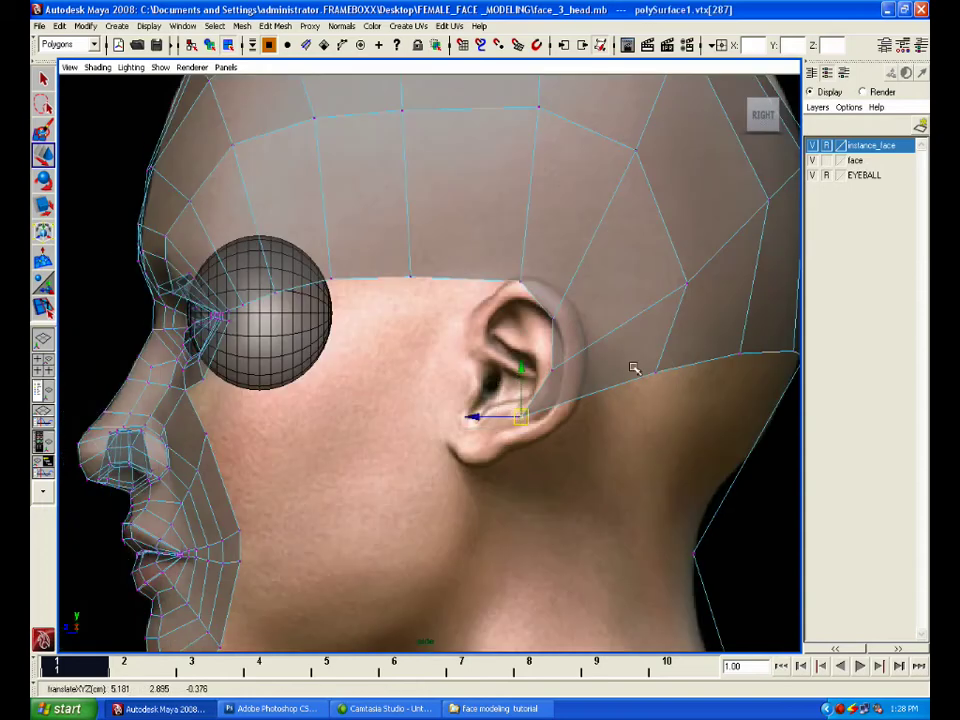
Select the lower border edges from the ear to the back of the head, extrude them and move them down
right_drag(632, 366, 634, 342)
click(630, 387)
shift+click(689, 373)
alt+middle_drag(715, 384, 653, 410)
click(697, 376)
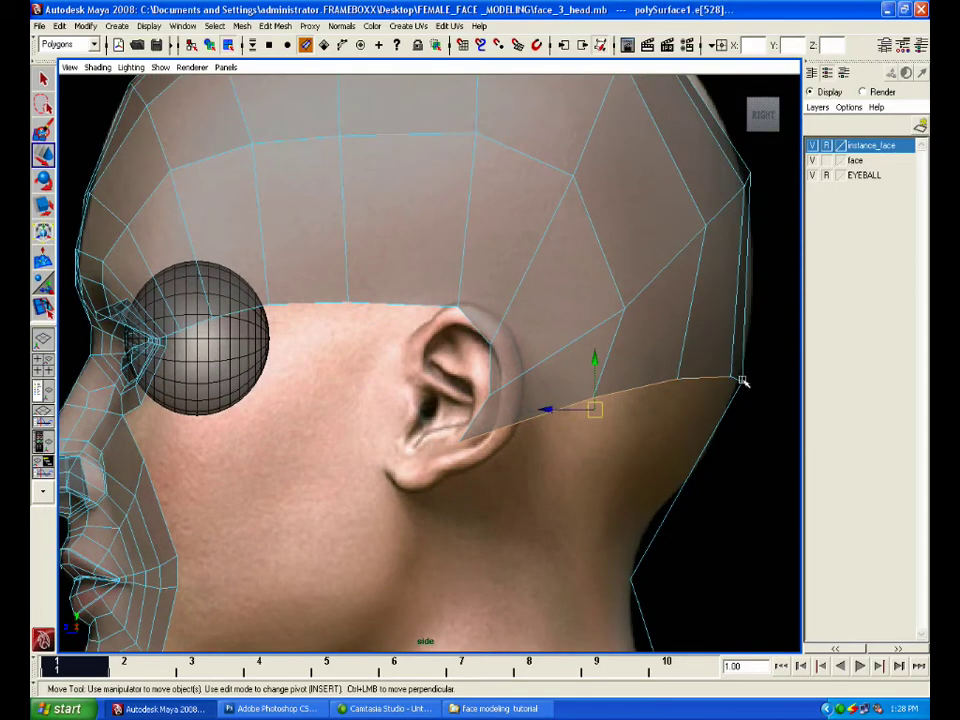
key(space)
key(space)
alt+drag(660, 346, 566, 369)
key(space)
drag(345, 396, 360, 408)
key(w)
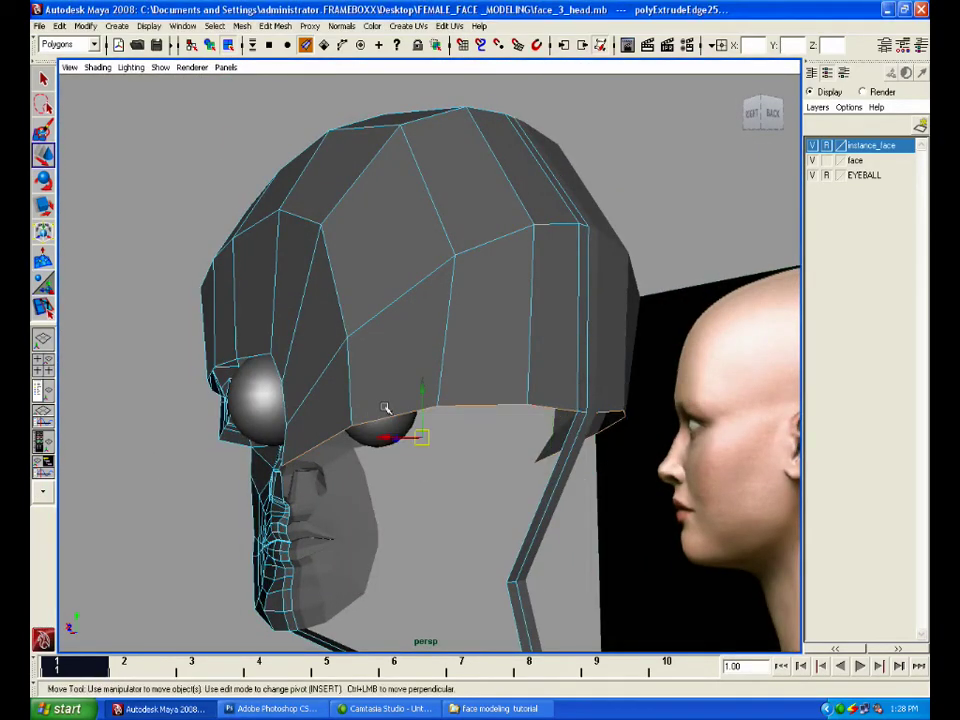
drag(428, 397, 420, 454)
Move the extruded lower border edges further down and forward along the neck in the side view
key(space)
key(space)
drag(597, 355, 483, 478)
Move the new lower border vertices up and backward one by one to fit the neck in the side view
right_drag(455, 446, 403, 446)
click(344, 509)
drag(344, 509, 406, 471)
click(479, 463)
drag(481, 464, 491, 443)
click(566, 446)
drag(566, 446, 620, 448)
click(605, 438)
click(618, 446)
click(683, 470)
click(628, 448)
Move the nape border vertices onto the top of the neck strip and merge them
key(space)
key(space)
alt+drag(713, 326, 634, 323)
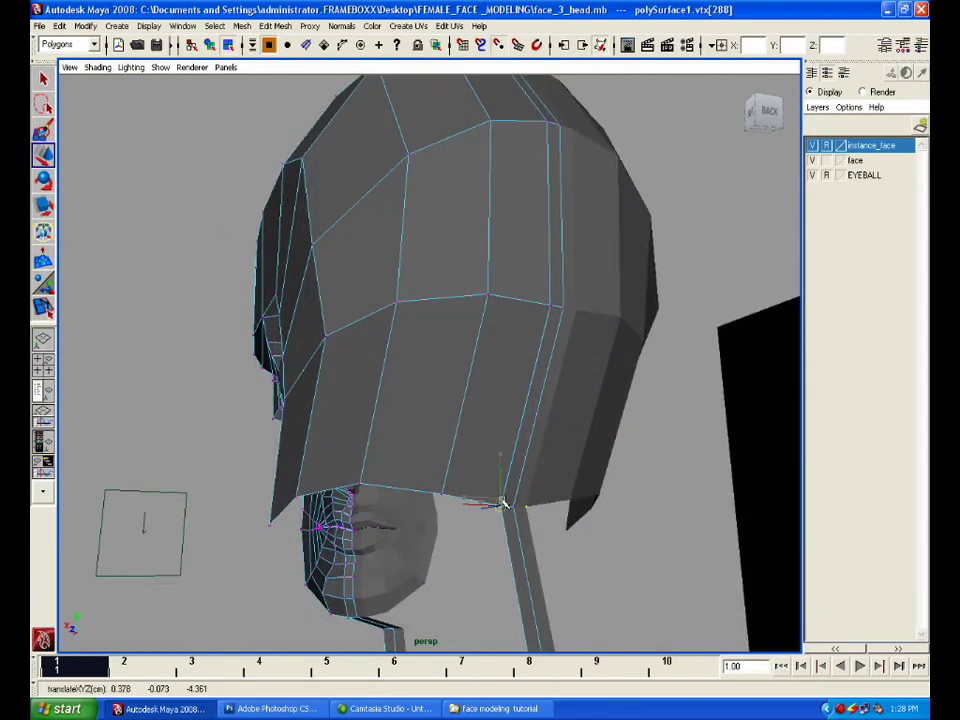
key(space)
click(385, 540)
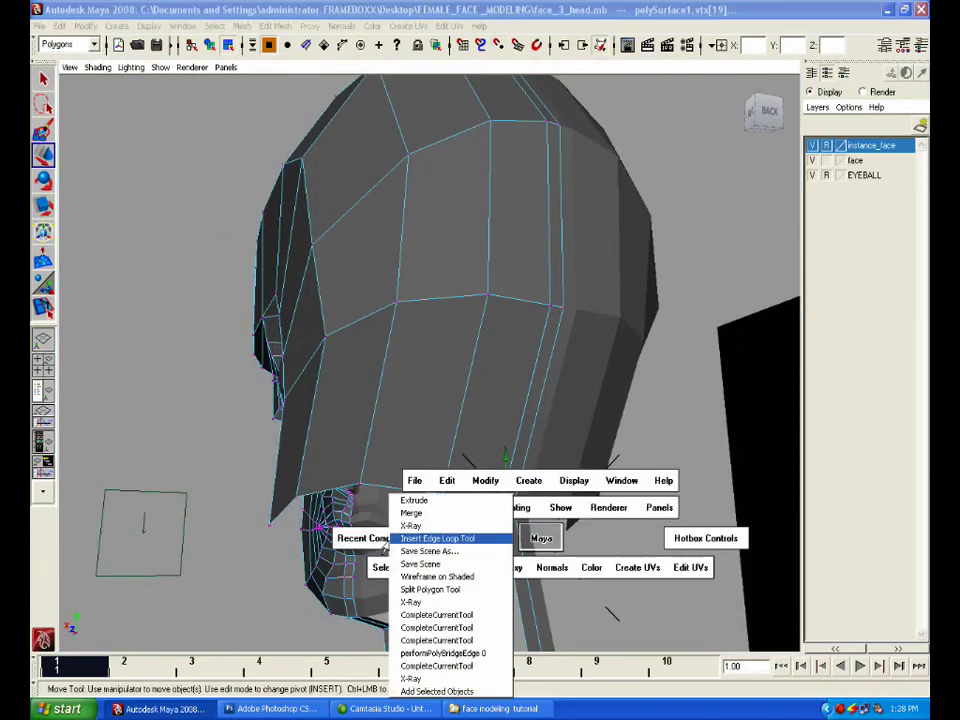
click(415, 514)
click(633, 512)
Move the three lower border vertices inward one by one in the front view to follow the jaw and neck outline
key(space)
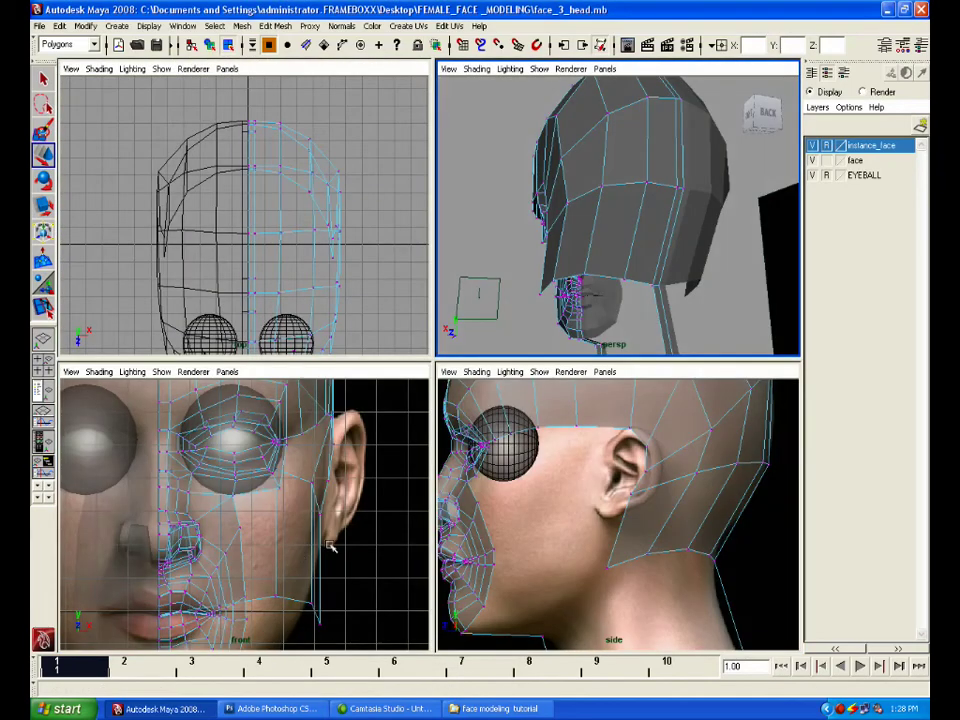
key(space)
drag(510, 376, 670, 515)
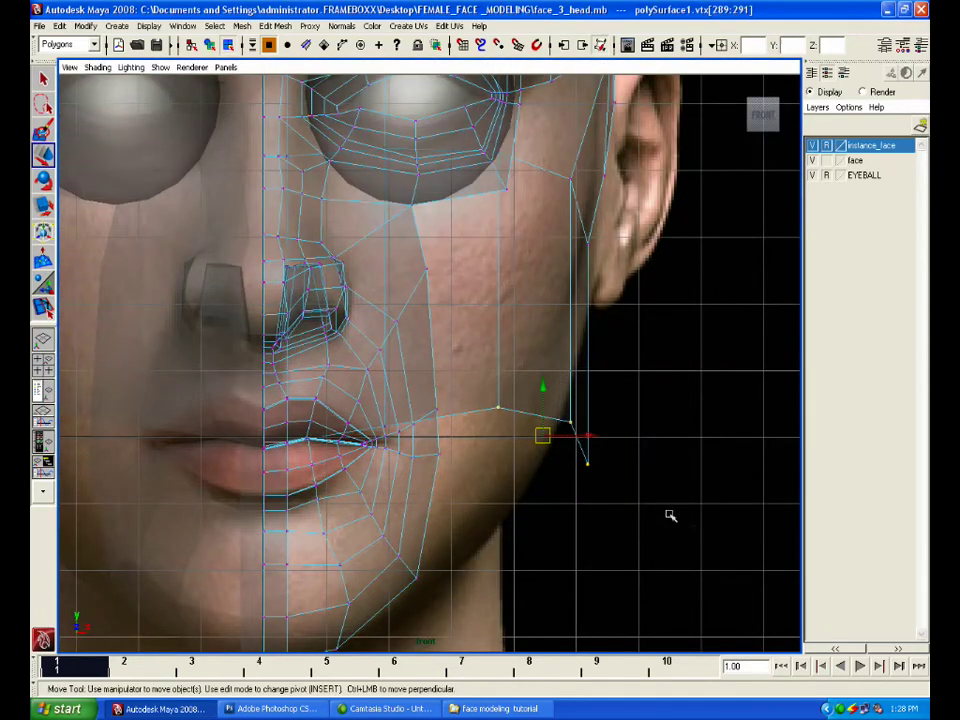
drag(589, 439, 600, 493)
click(565, 440)
drag(555, 446, 536, 453)
click(596, 450)
click(540, 453)
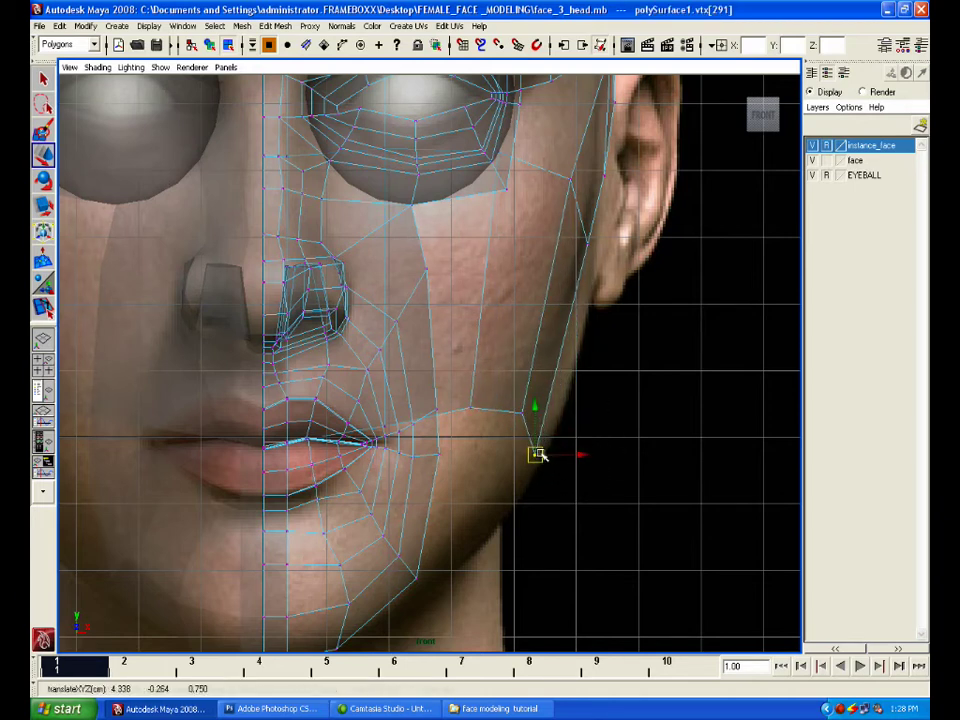
click(472, 408)
drag(472, 408, 460, 407)
click(517, 421)
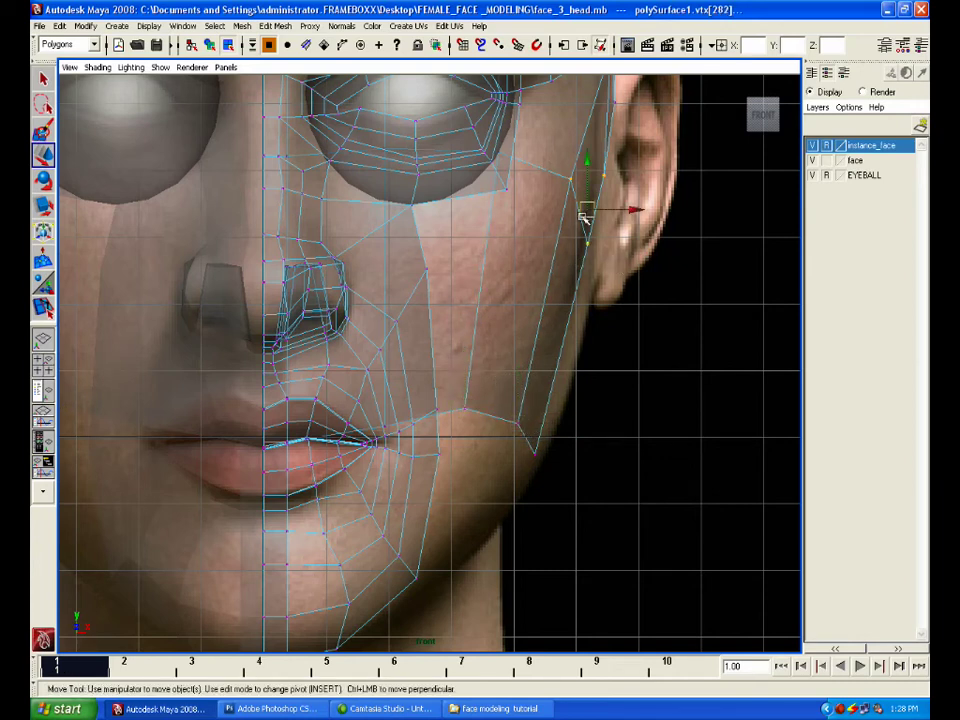
Nudge the border vertices behind the ear and refine the lowest border vertex in the front view
mouse_move(582, 221)
mouse_down()
mouse_move(598, 262)
mouse_move(584, 216)
mouse_up()
click(638, 259)
drag(511, 389, 540, 454)
click(619, 447)
click(546, 456)
Fine-tune the three lower border vertices along the neck in the side view
key(space)
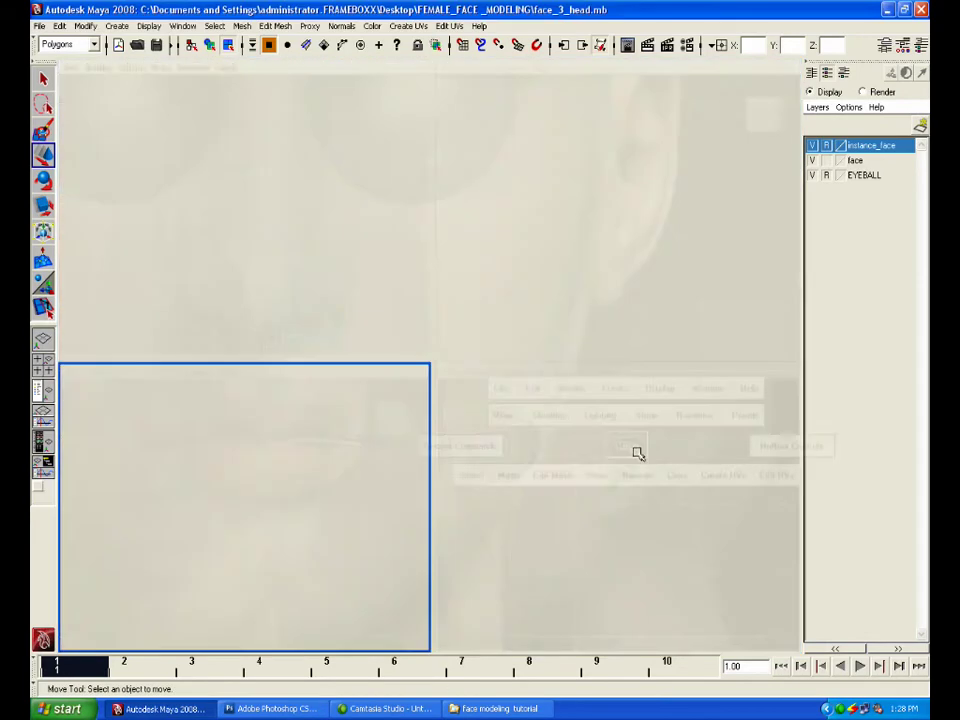
key(space)
click(407, 454)
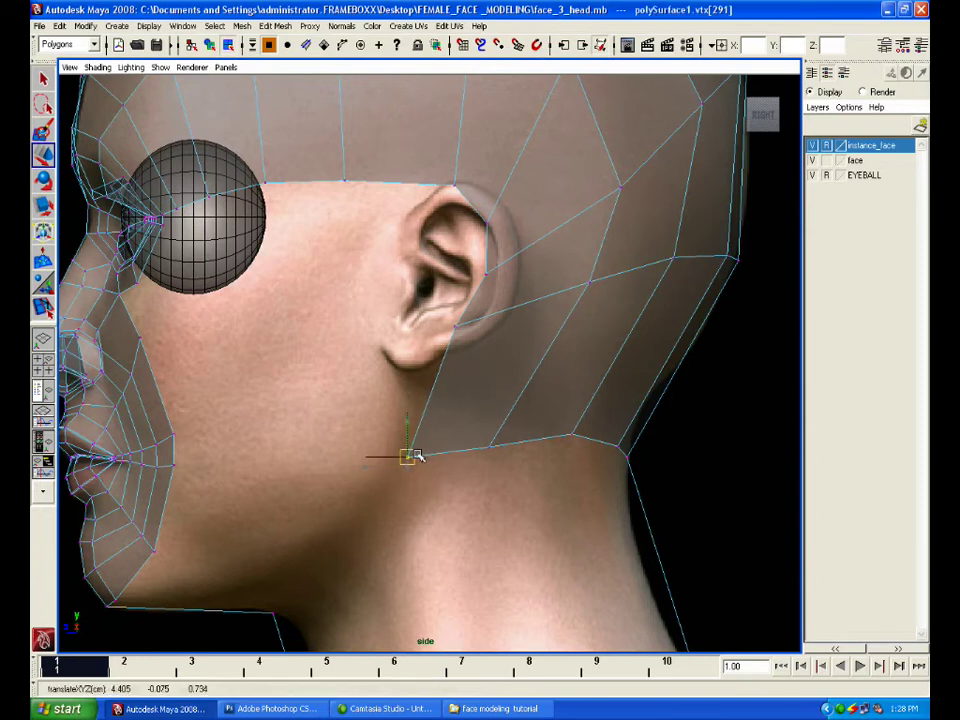
drag(407, 457, 411, 459)
click(491, 450)
click(571, 437)
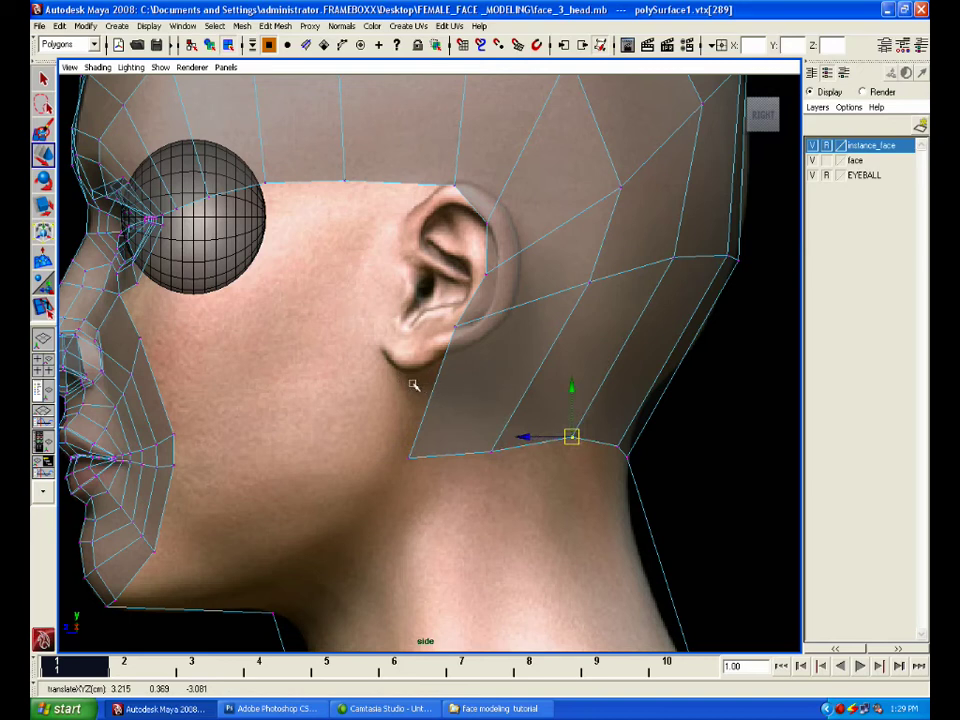
Try to insert an edge loop across the lower back-of-head faces and select its rear vertices
key(space)
drag(408, 383, 470, 430)
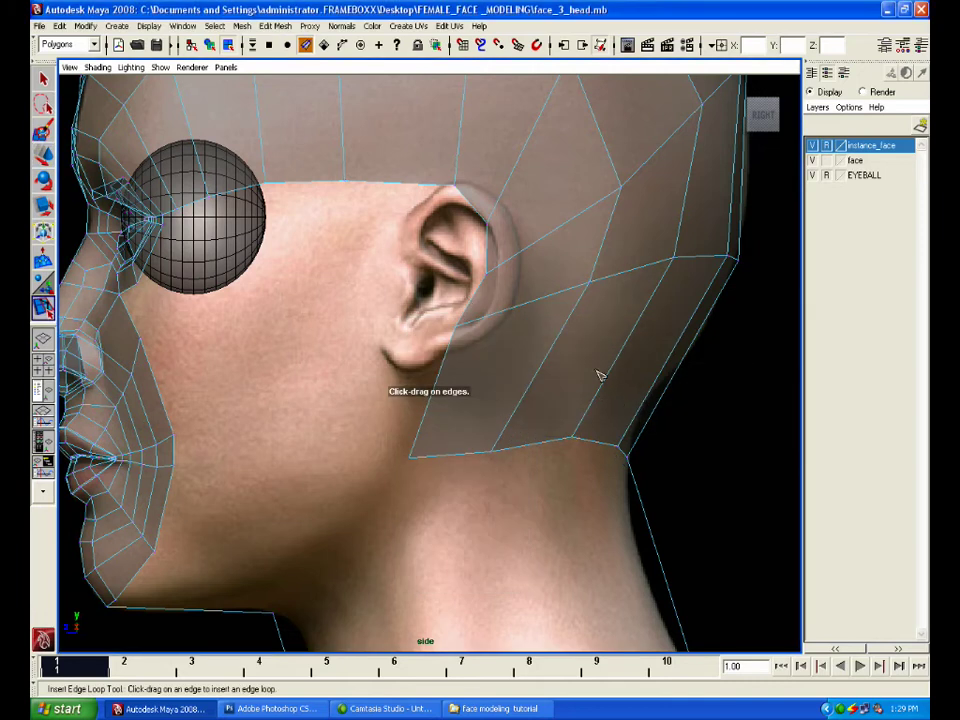
drag(611, 379, 617, 370)
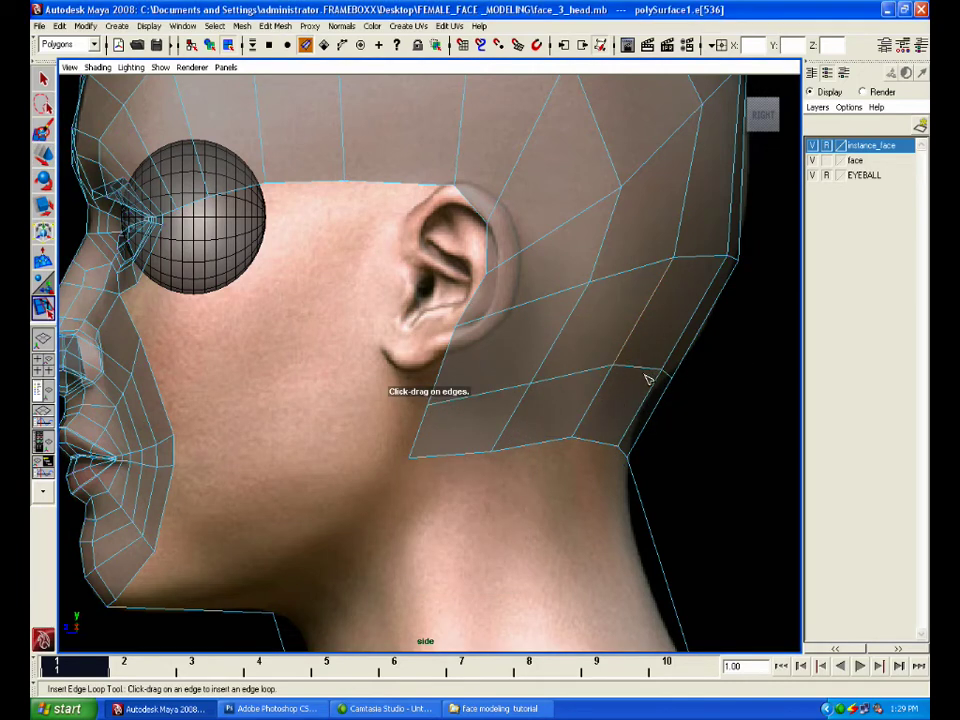
key(w)
right_drag(666, 369, 621, 369)
drag(650, 358, 716, 403)
key(space)
key(space)
click(618, 390)
key(z)
key(z)
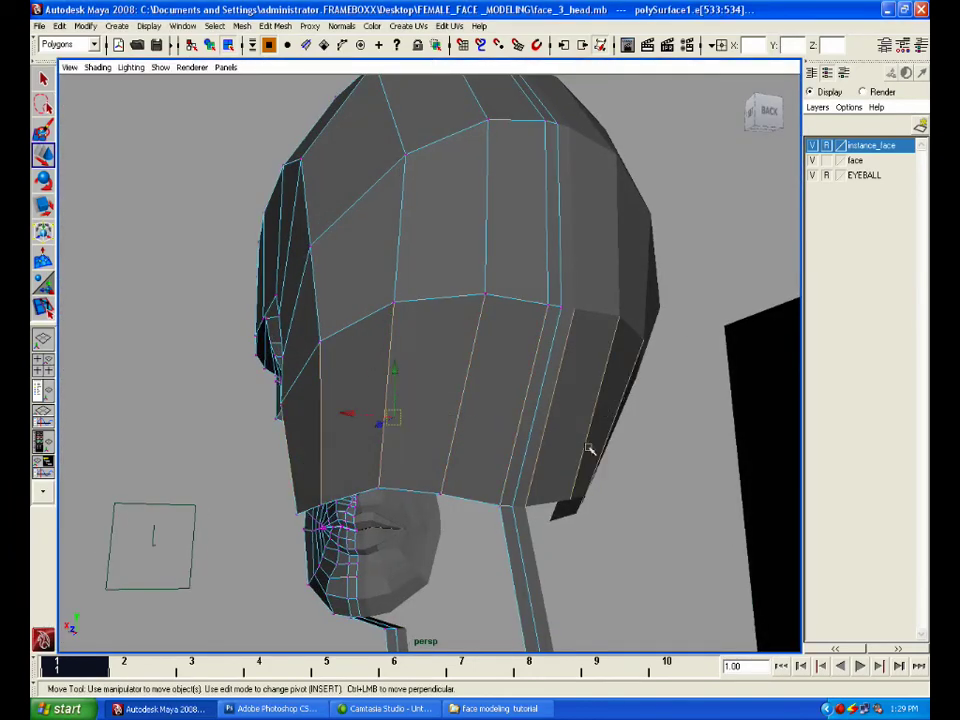
Test-move the center vertices at the nape and back of the head, and undo the moves
alt+drag(500, 440, 555, 470)
right_drag(555, 470, 489, 444)
click(513, 517)
drag(515, 521, 523, 515)
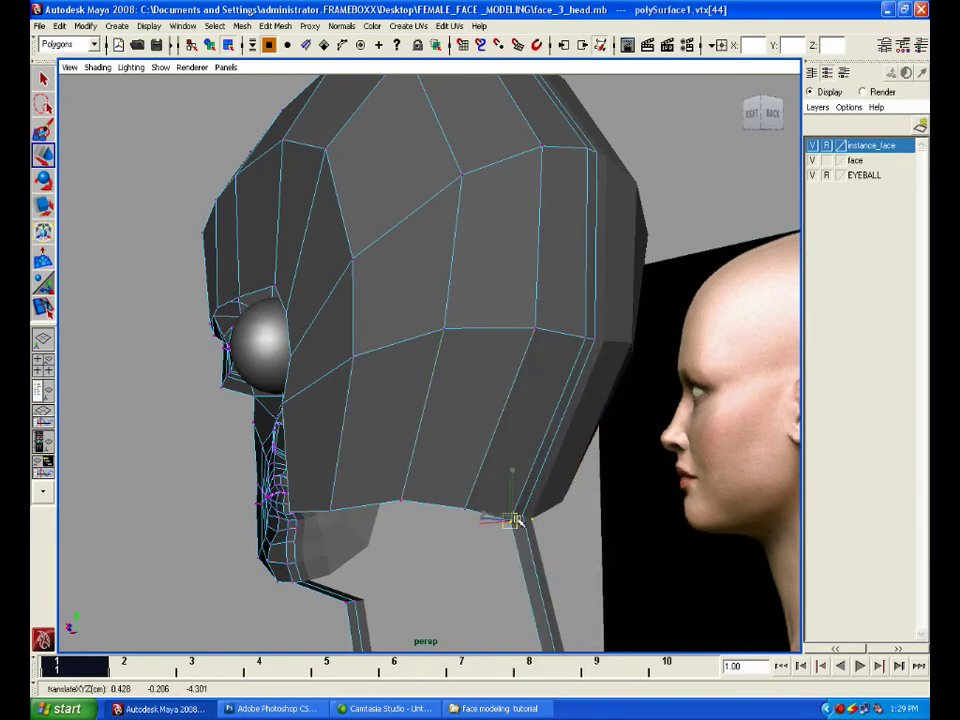
click(587, 339)
mouse_move(587, 339)
mouse_down()
mouse_move(564, 337)
mouse_move(604, 334)
mouse_up()
key(z)
key(z)
key(z)
key(z)
Select all vertices of the back and side of the head and merge them
drag(415, 284, 857, 478)
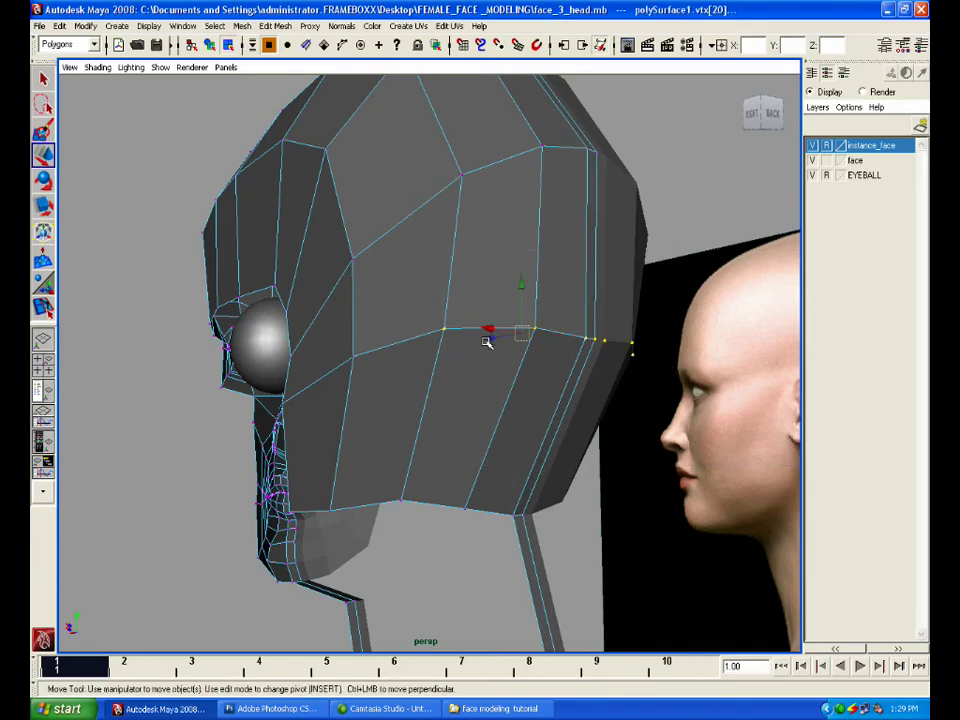
scroll(516, 320, down, 3)
drag(335, 150, 747, 568)
key(space)
click(491, 492)
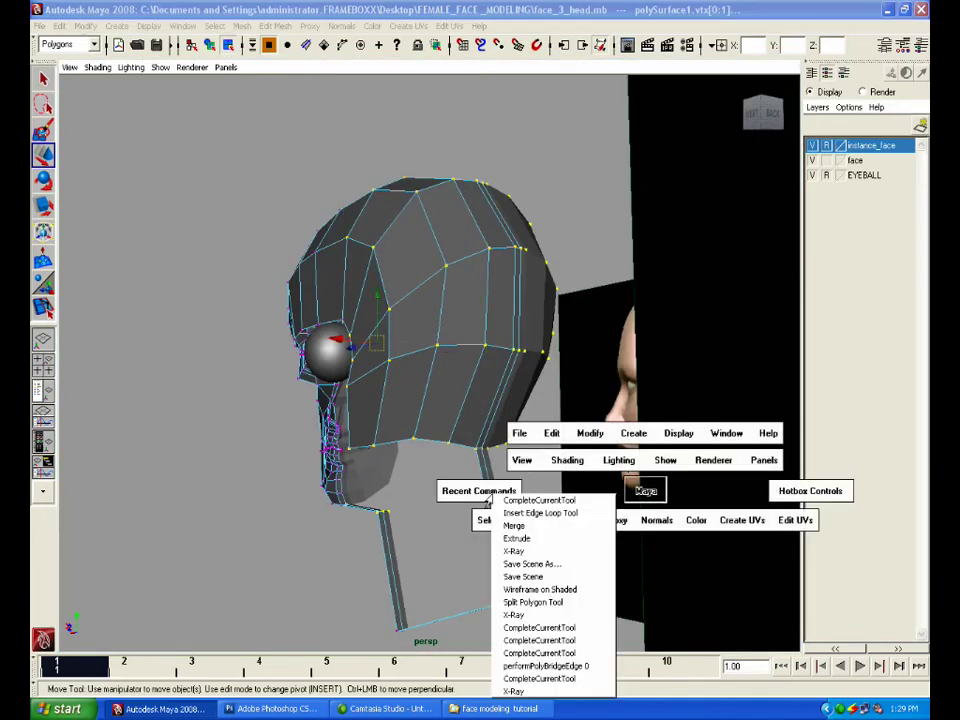
click(510, 526)
click(426, 524)
Adjust the rear lower border vertices at the nape in the side view to even out the border line
alt+drag(426, 524, 437, 556)
scroll(437, 556, up, 4)
right_drag(512, 443, 513, 418)
key(space)
key(space)
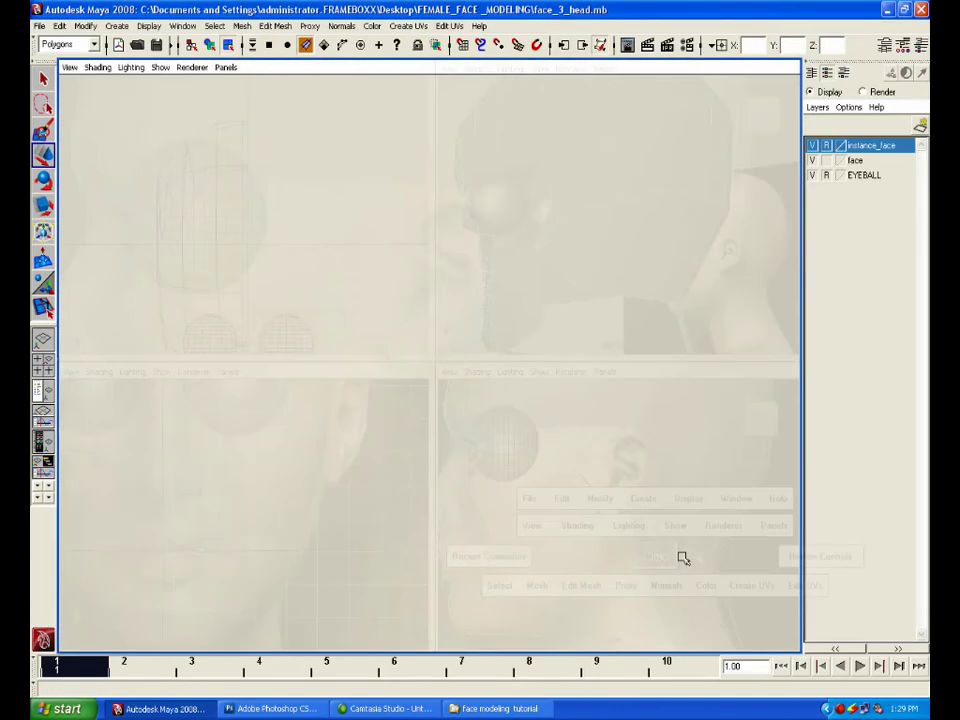
right_drag(578, 438, 547, 431)
drag(557, 422, 621, 453)
click(612, 448)
click(621, 448)
click(676, 472)
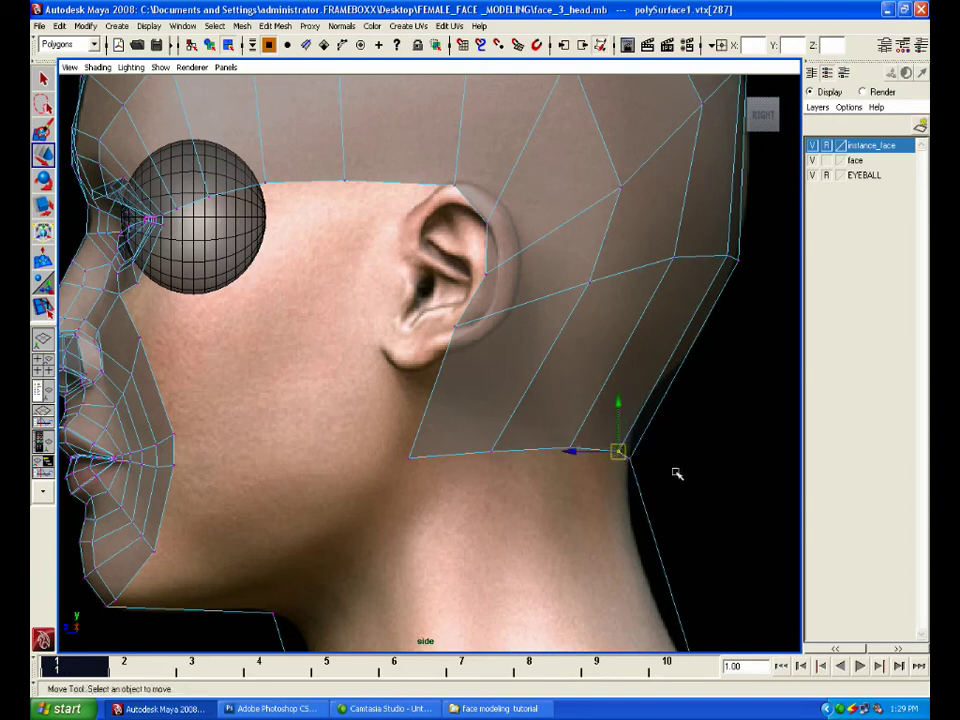
Insert an edge loop across the lowest row of faces between the ear level and the nape
key(space)
drag(515, 395, 567, 429)
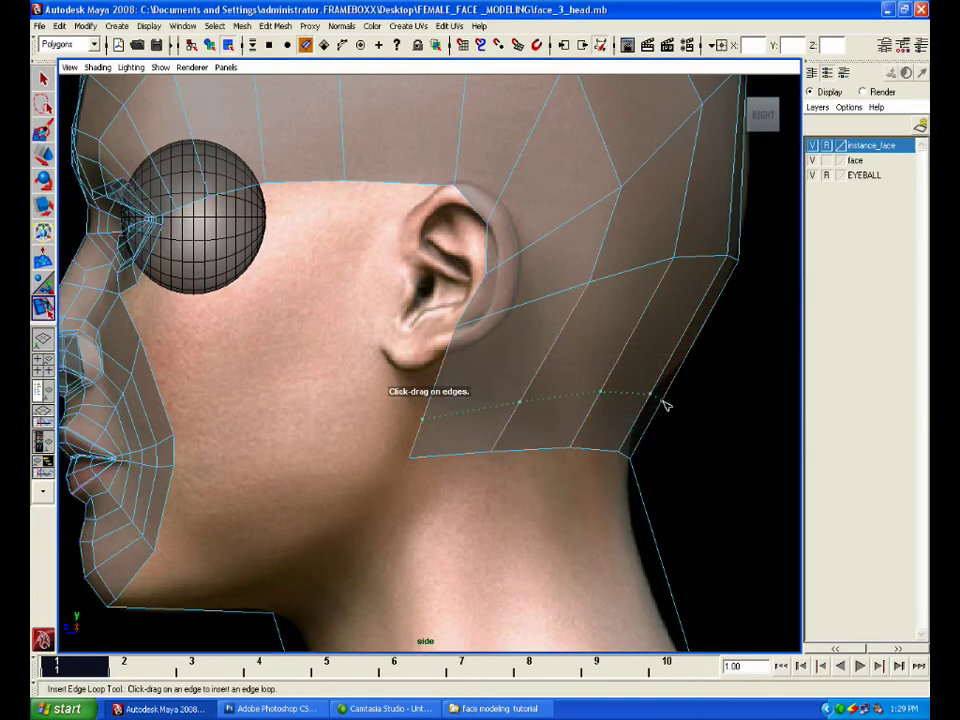
click(670, 380)
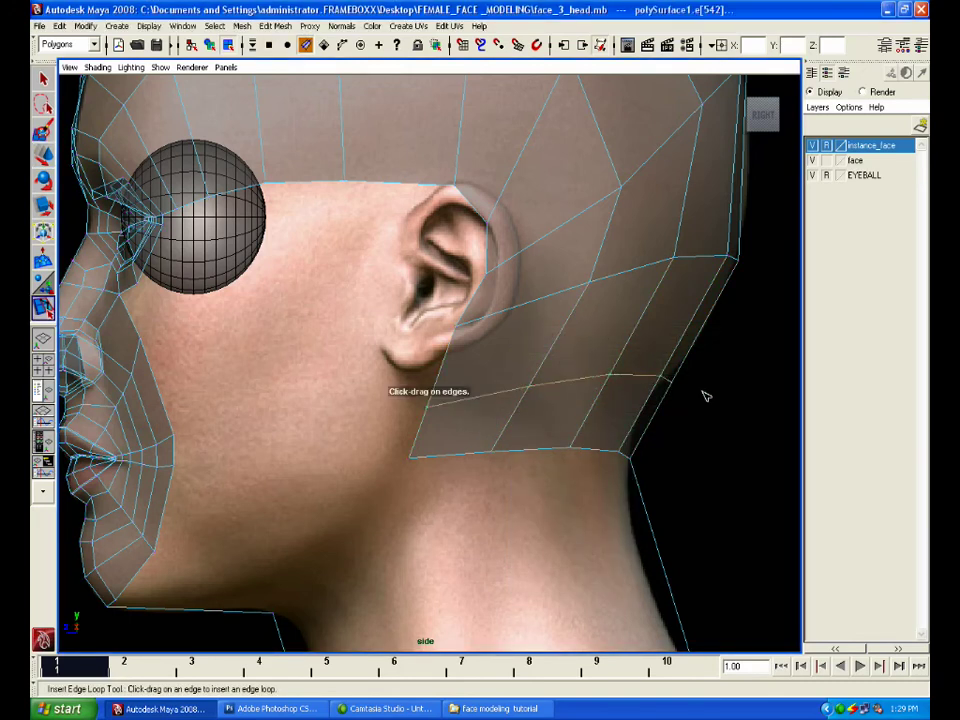
Move the new loop's rear and middle vertices forward in the side view to follow the curve of the nape
key(w)
right_drag(668, 382, 620, 381)
drag(594, 350, 738, 421)
drag(641, 378, 615, 398)
click(687, 399)
click(529, 388)
drag(529, 388, 505, 386)
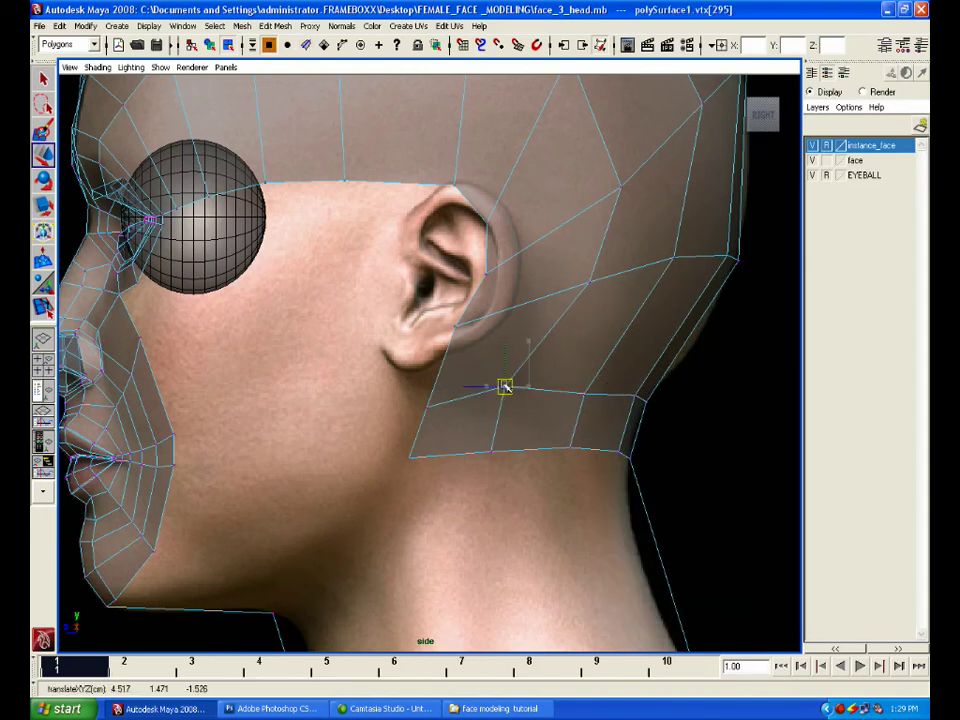
click(585, 390)
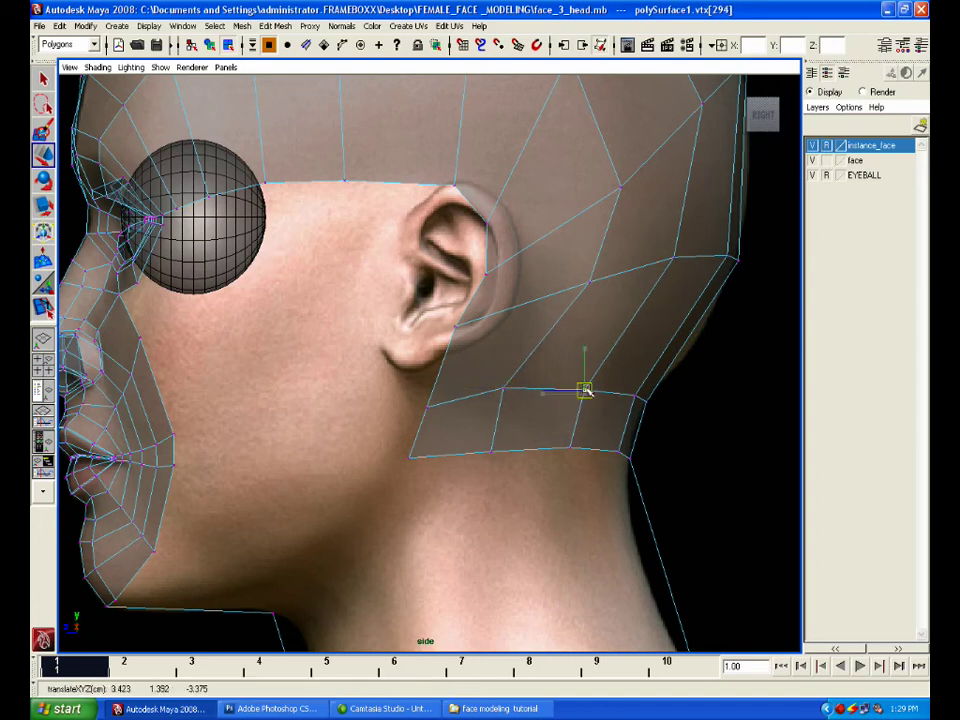
Raise the loop's front vertex below the earlobe and shift the front border column backward
click(427, 406)
drag(427, 406, 420, 387)
click(500, 387)
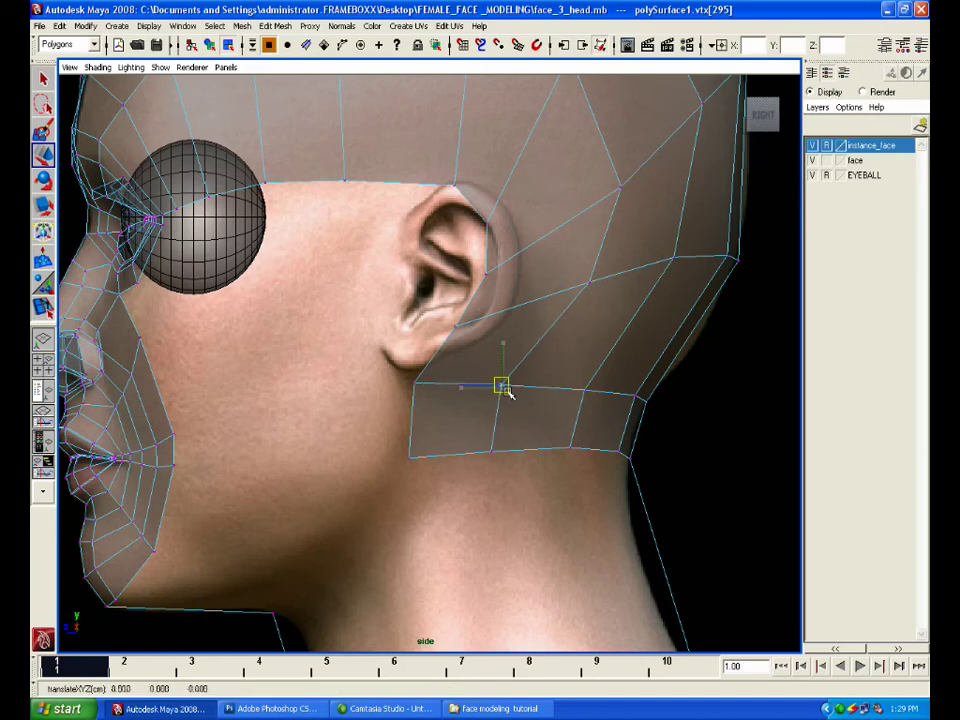
click(410, 418)
drag(410, 418, 430, 418)
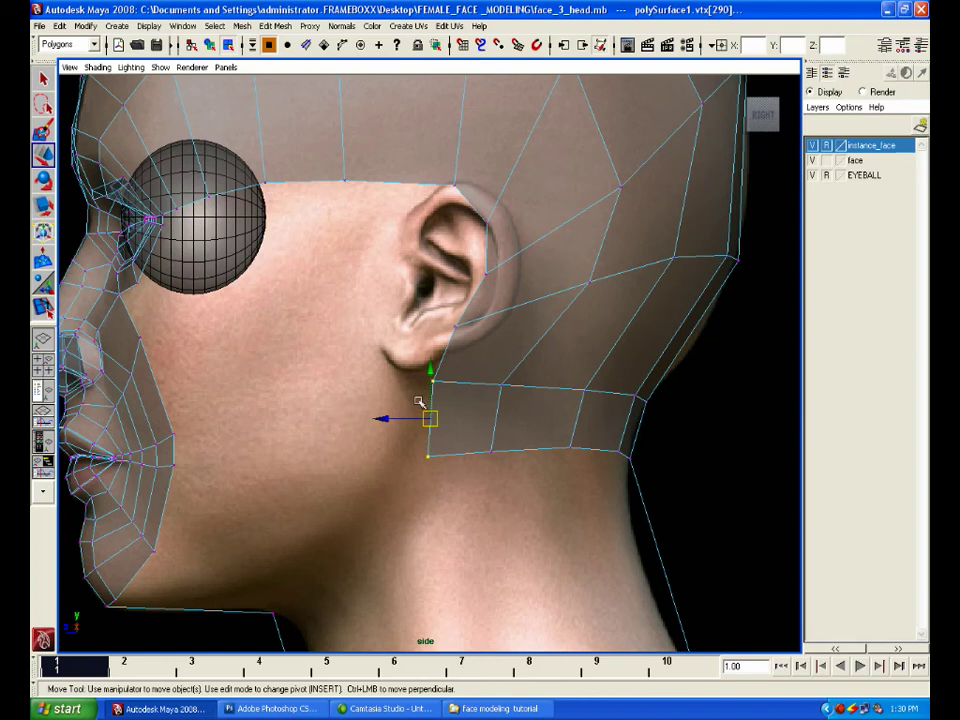
Reposition the border vertex between eye and ear and the side vertices above it into a smooth arc
click(345, 180)
drag(345, 180, 360, 176)
alt+middle_drag(442, 206, 513, 404)
drag(394, 186, 407, 212)
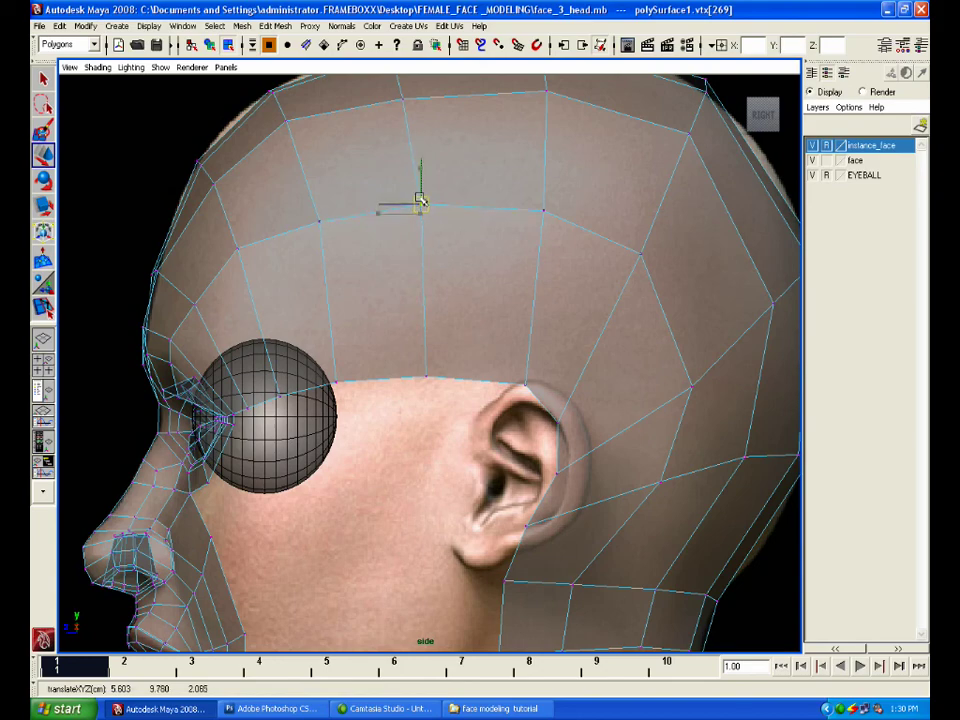
click(543, 208)
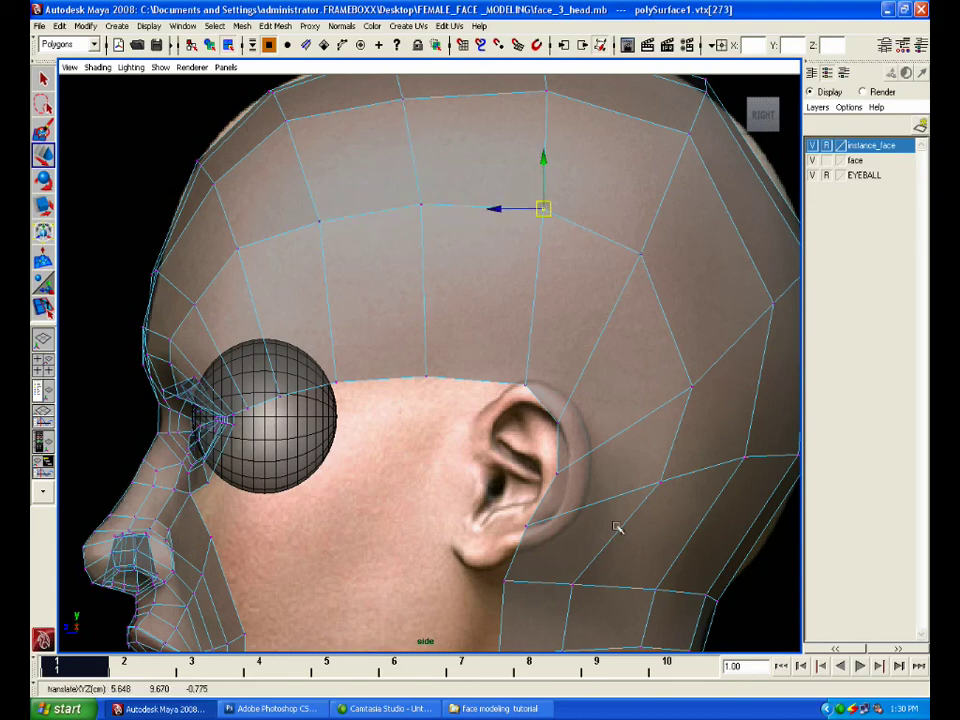
Examine the reshaped back and side of the head in the perspective view with the mesh deselected
alt+middle_drag(617, 527, 623, 390)
alt+middle_drag(435, 474, 493, 414)
alt+right_drag(493, 414, 530, 430)
key(space)
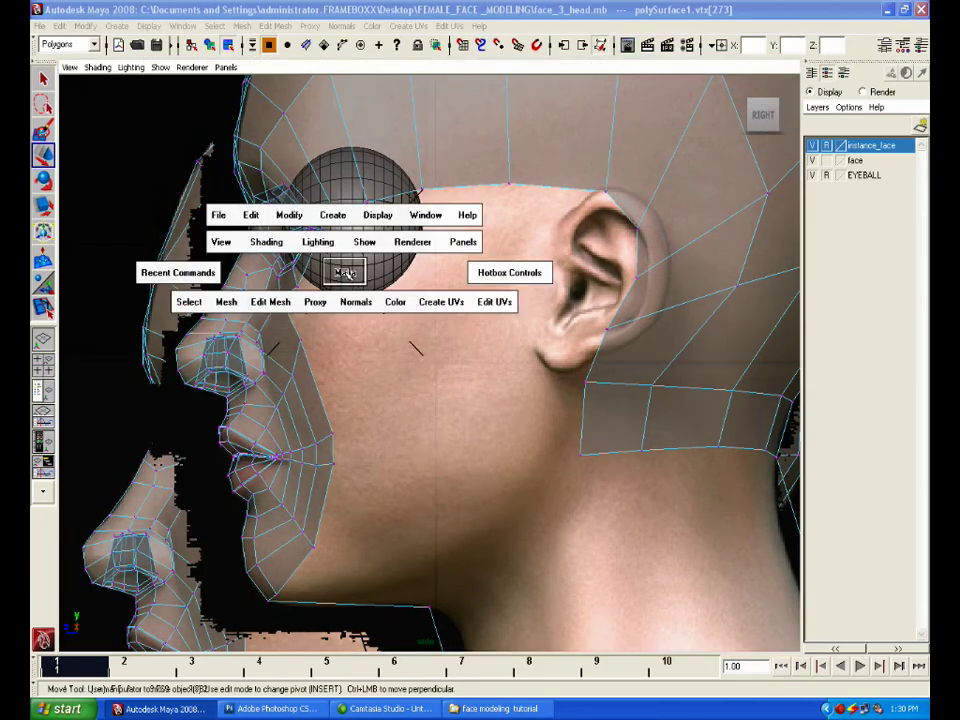
key(space)
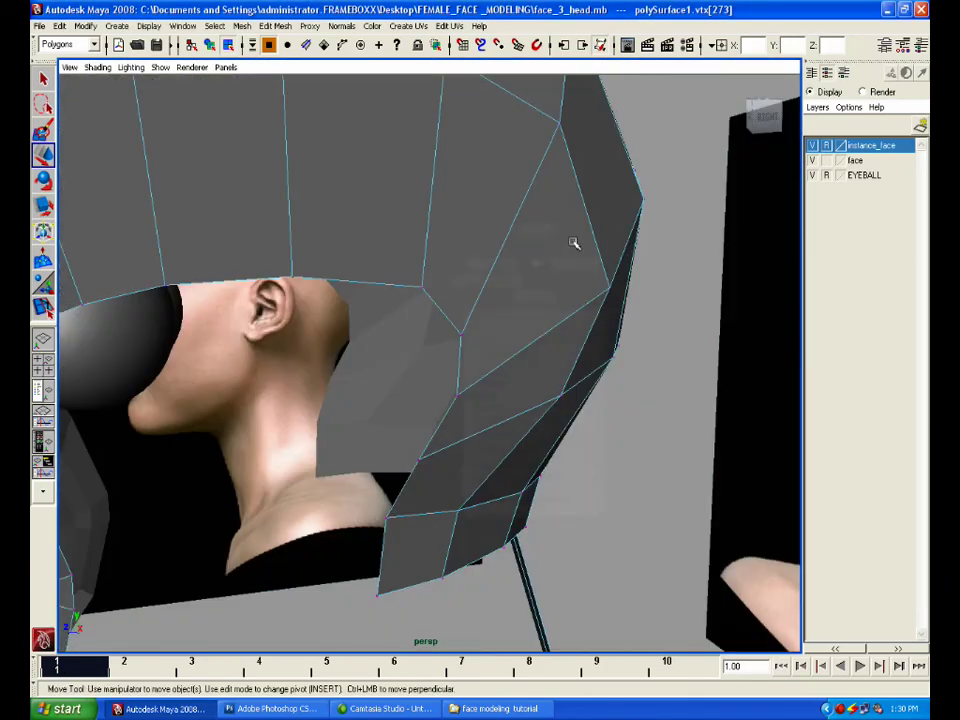
key(F8)
click(679, 236)
alt+right_drag(679, 236, 605, 245)
alt+drag(605, 245, 680, 298)
click(516, 300)
alt+drag(516, 300, 424, 514)
Delete the faces of the guide strip running along the base of the neck
key(q)
right_drag(436, 443, 440, 477)
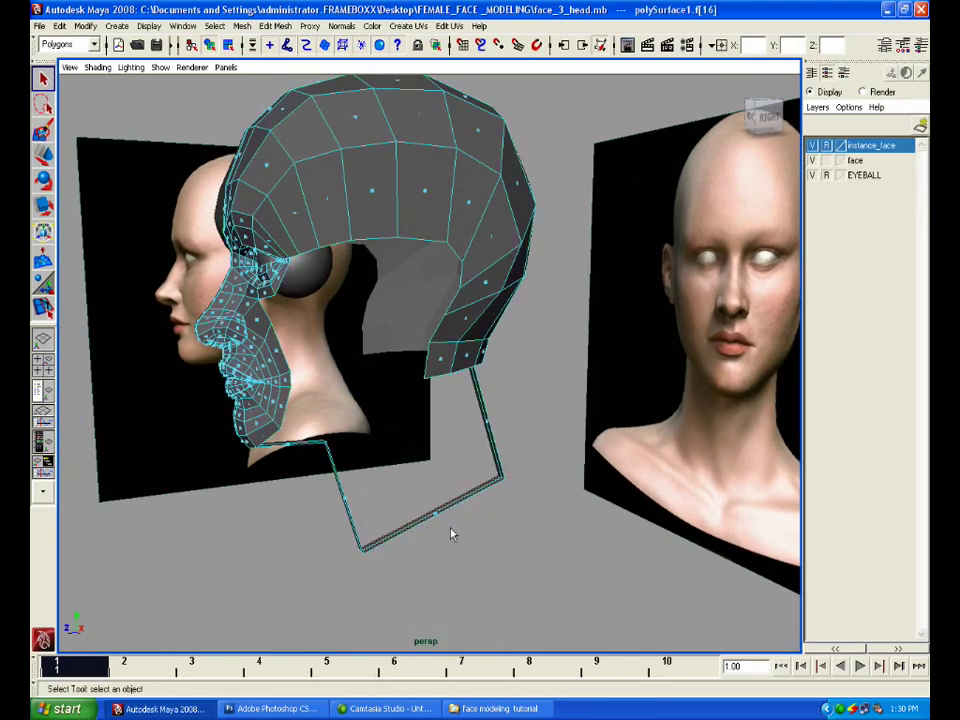
key(Delete)
Switch the head mesh to edge selection at the lower border behind the ear
scroll(454, 526, up, 2)
alt+drag(455, 525, 490, 508)
alt+middle_drag(490, 508, 510, 523)
right_drag(506, 339, 506, 335)
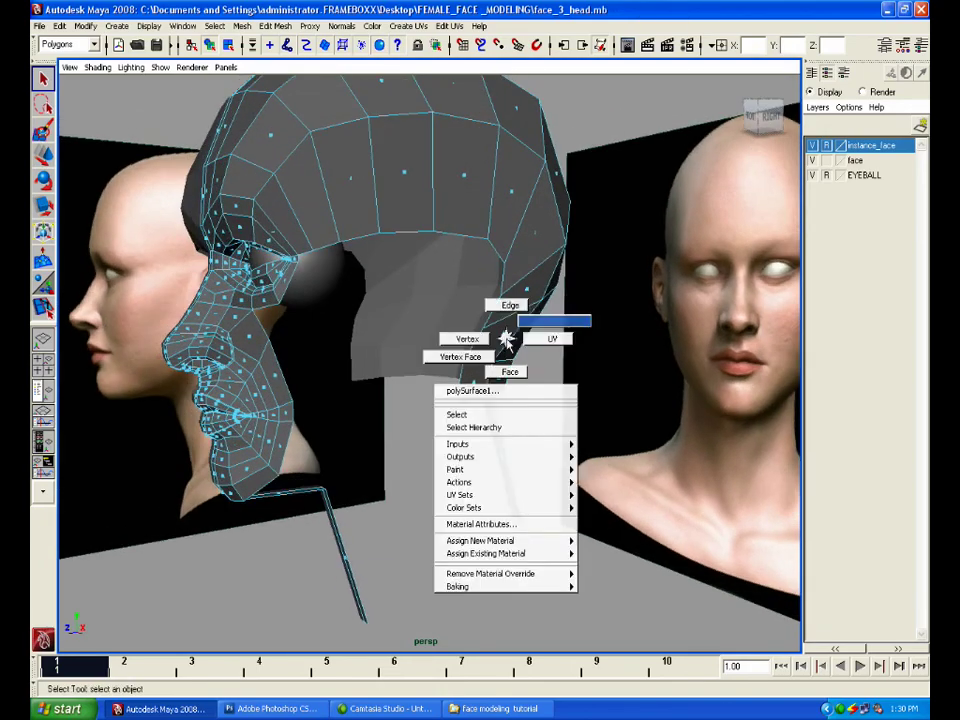